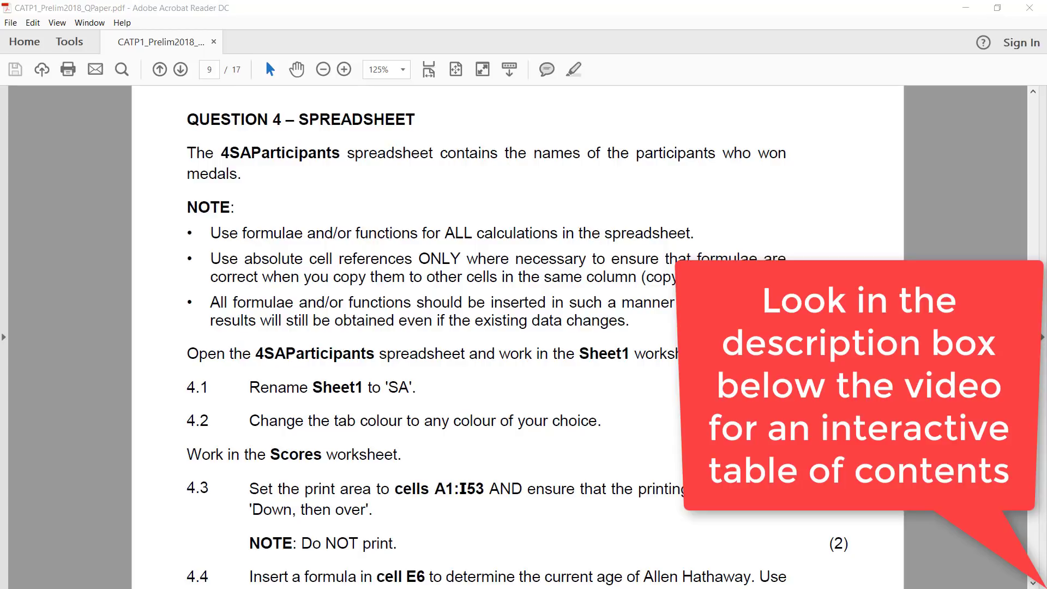
# Open the 4SAParticipants spreadsheet from the Data folder in Excel and check question 4.1 in the PDF question paper
pyautogui.hotkey('alt', 'Tab')
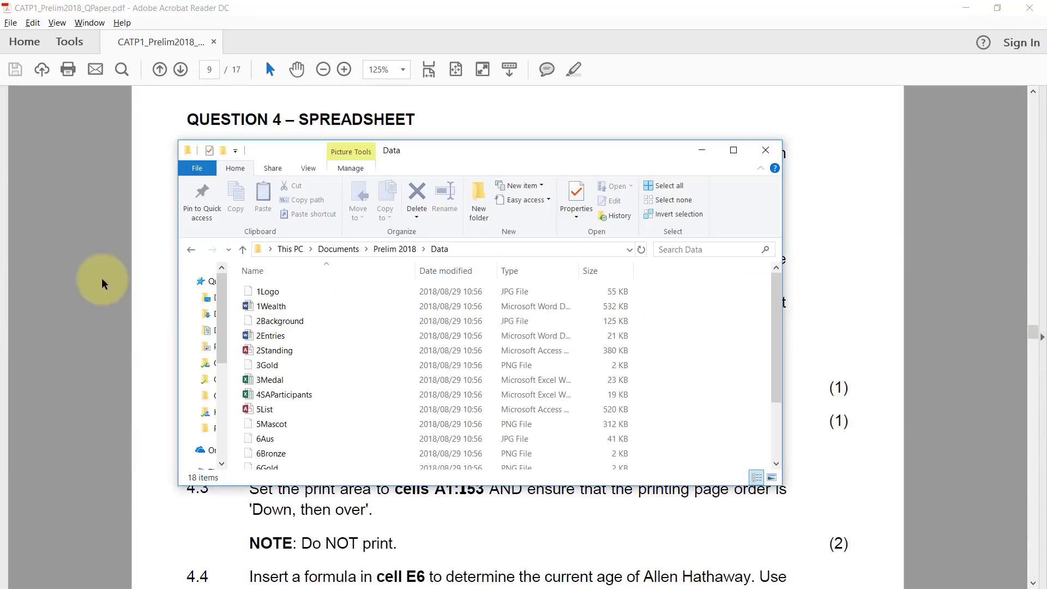
pyautogui.click(260, 396)
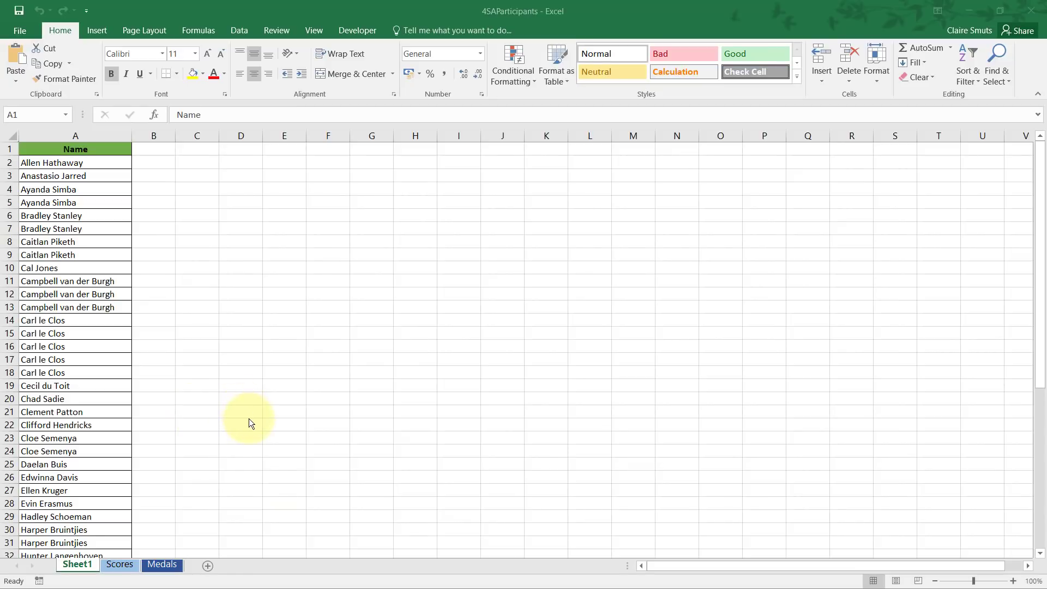
pyautogui.hotkey('alt', 'Tab')
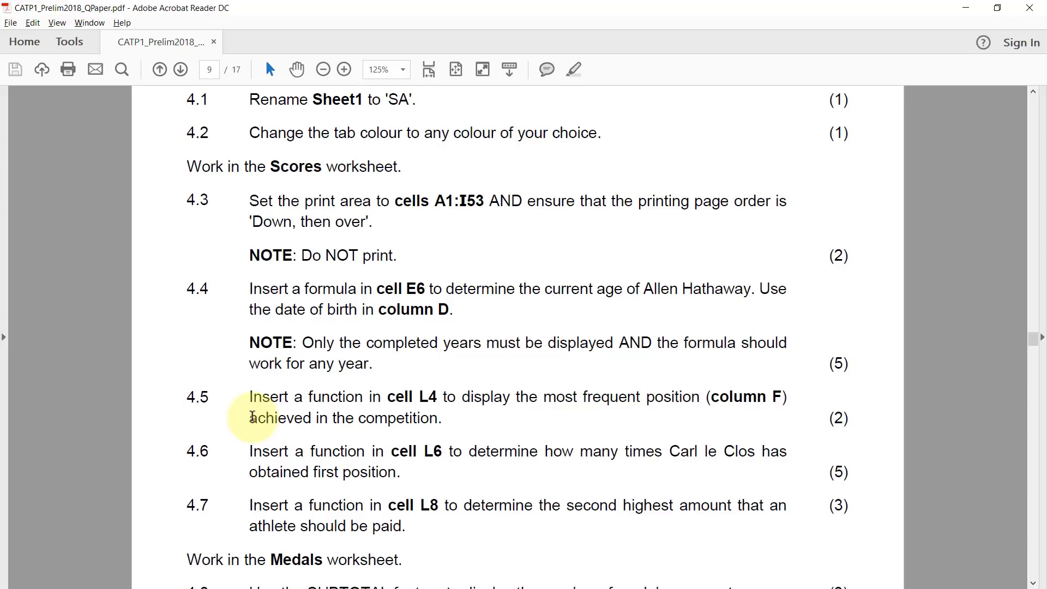
pyautogui.hotkey('alt', 'Tab')
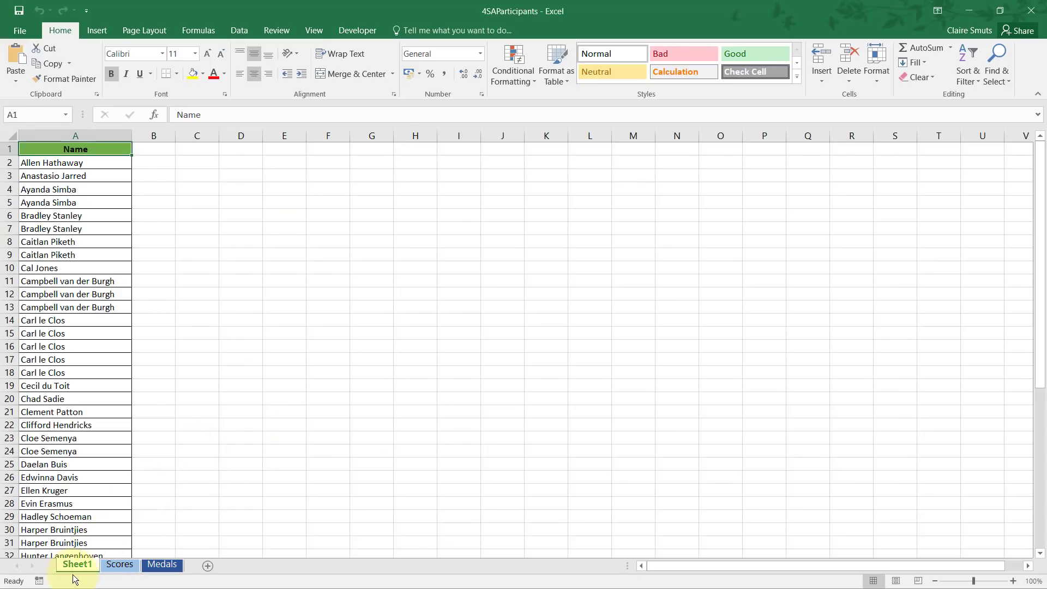
# Rename the Sheet1 worksheet as SA
pyautogui.rightClick(73, 567)
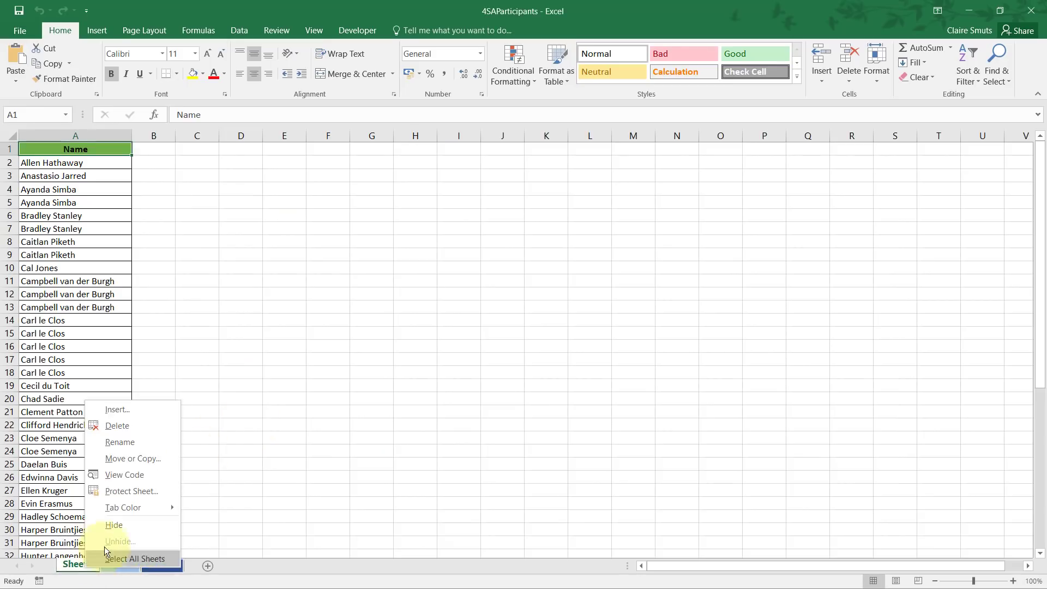
pyautogui.click(130, 441)
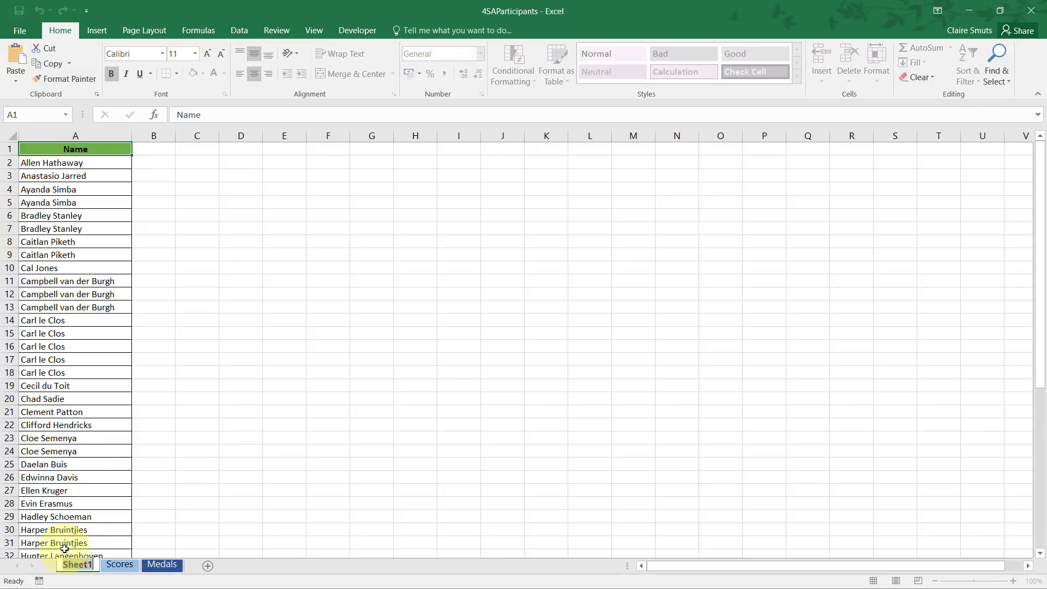
pyautogui.write('SA')
pyautogui.click(183, 492)
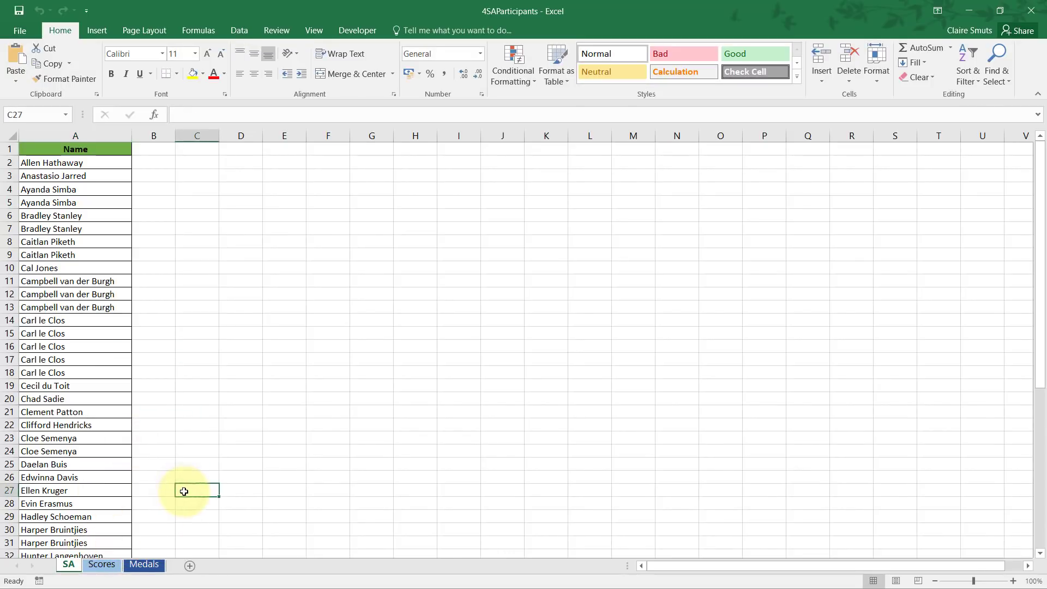
# Check question 4.2 in the question paper and change the SA worksheet's tab colour to the green theme colour
pyautogui.hotkey('alt', 'Tab')
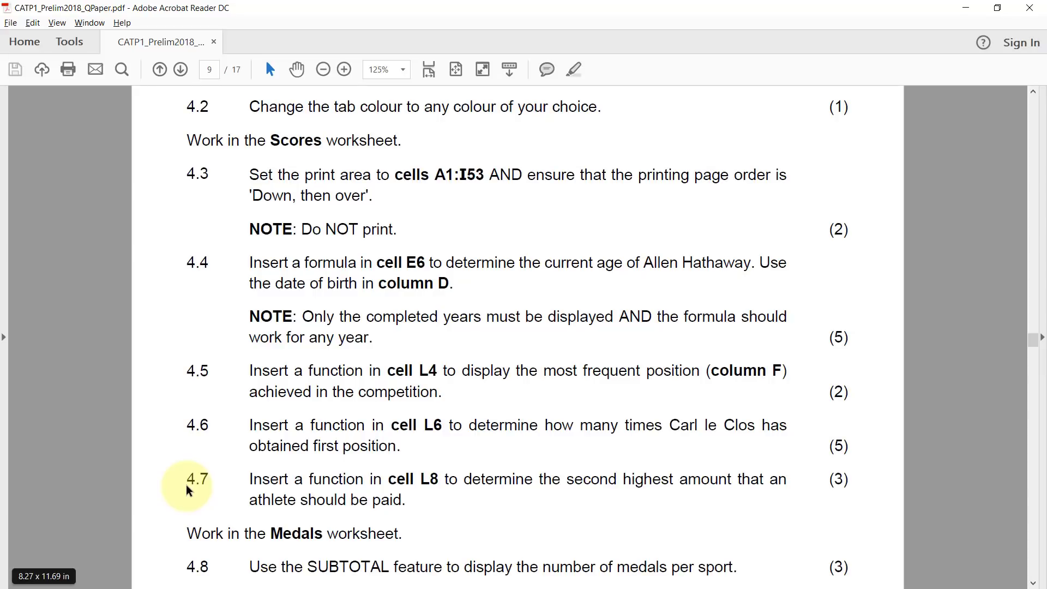
pyautogui.hotkey('alt', 'Tab')
pyautogui.rightClick(64, 568)
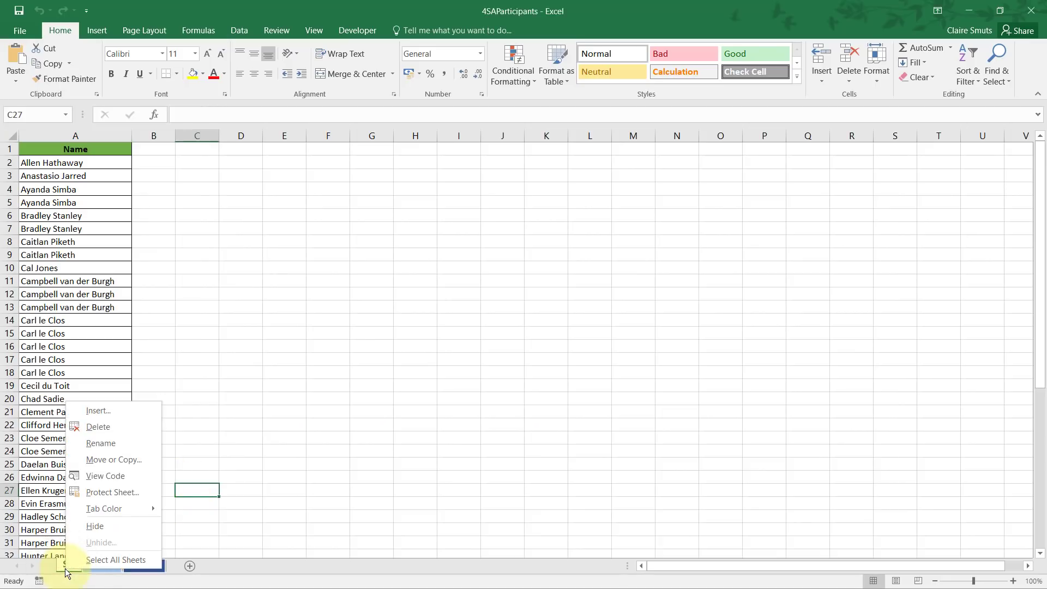
pyautogui.moveTo(125, 513)
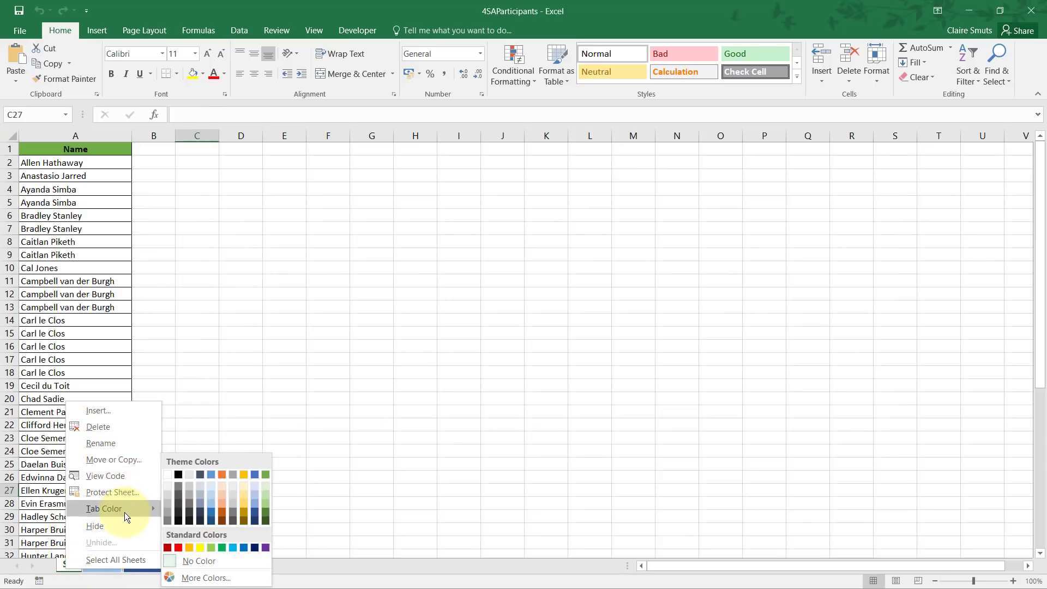
pyautogui.click(266, 475)
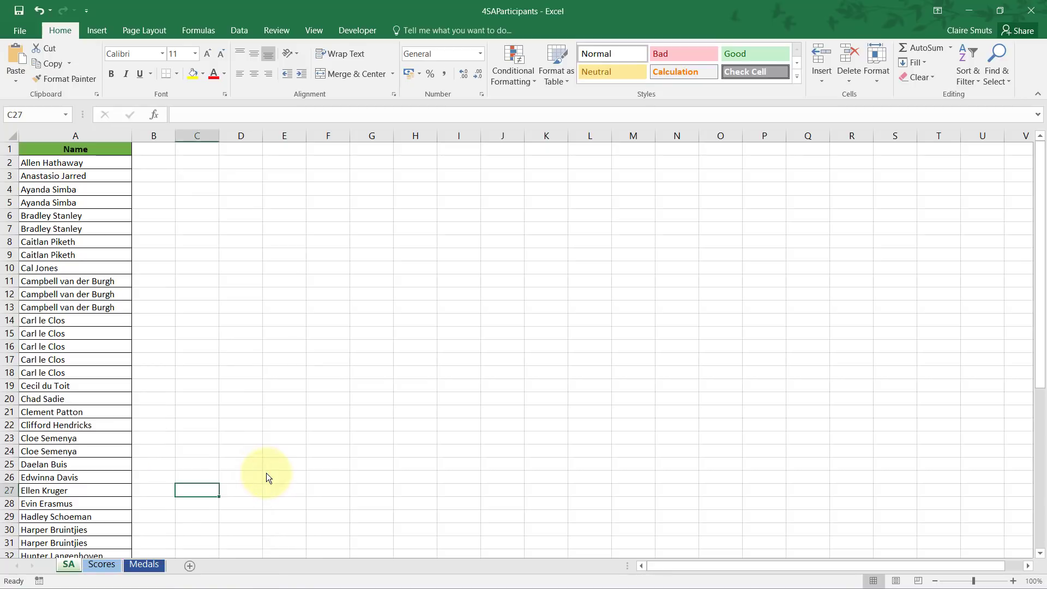
pyautogui.click(304, 458)
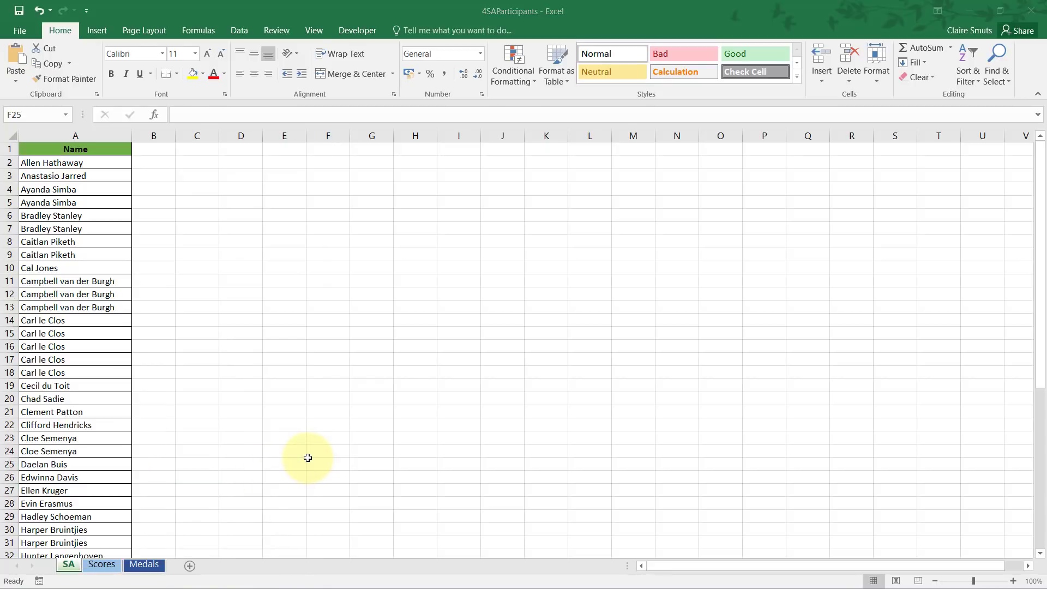
# Check the next question in the PDF paper, compare the sheet tabs and switch to the Scores worksheet
pyautogui.hotkey('alt', 'Tab')
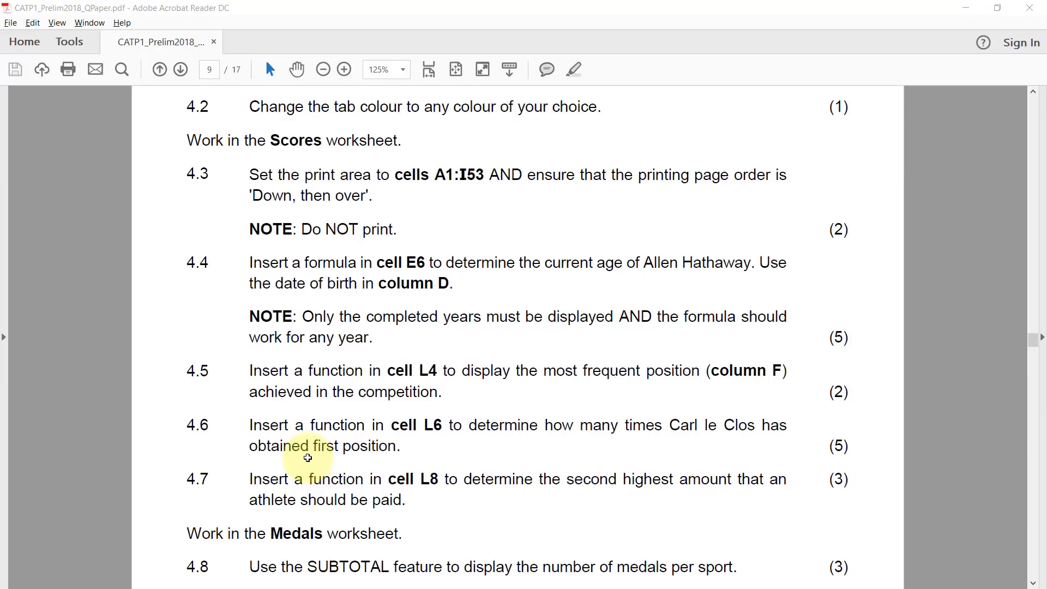
pyautogui.hotkey('alt', 'Tab')
pyautogui.click(100, 566)
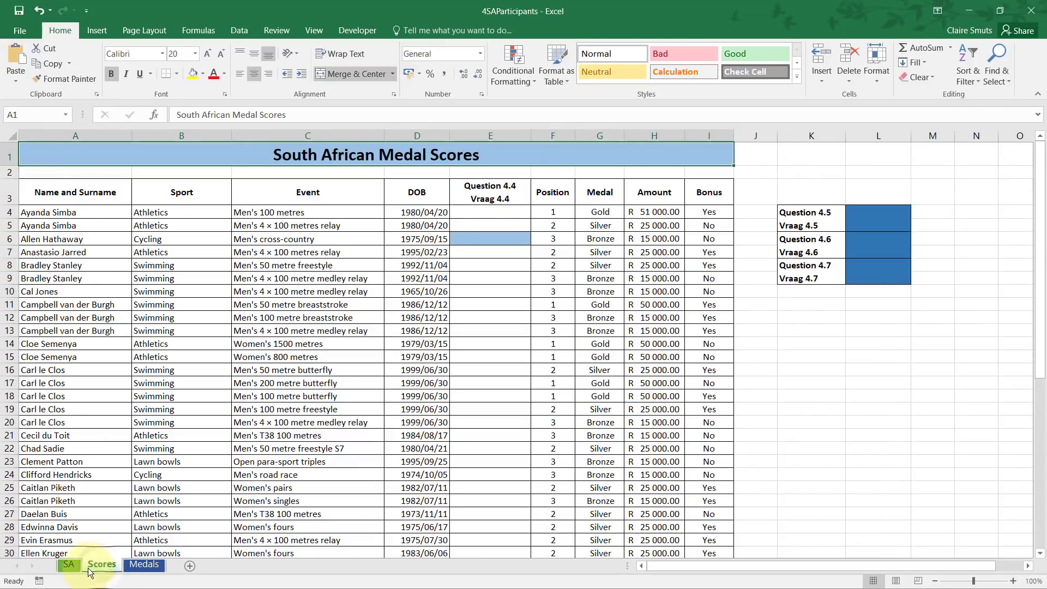
pyautogui.click(71, 568)
pyautogui.click(96, 562)
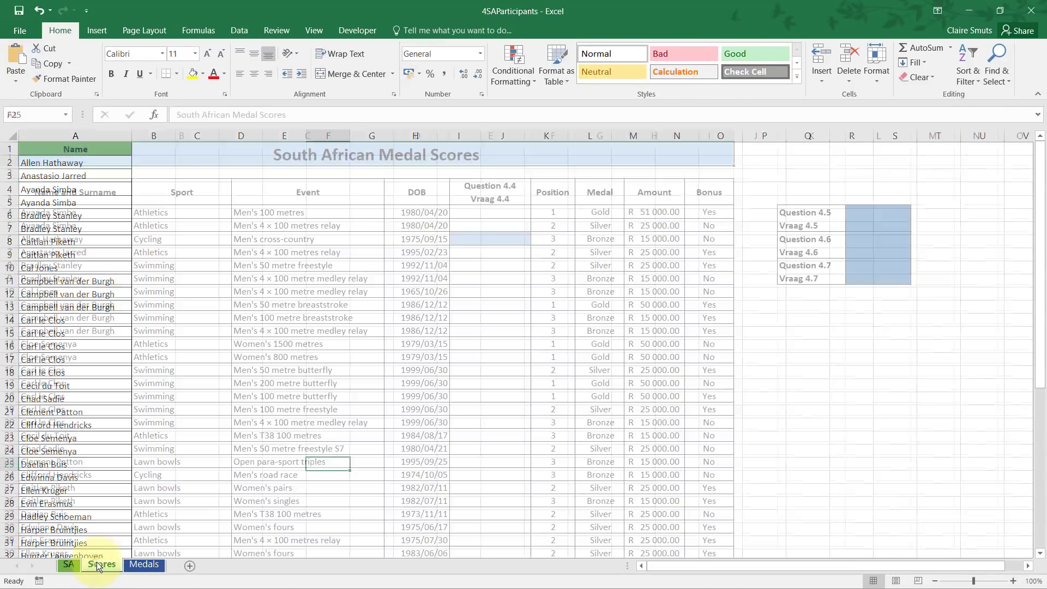
# Following question 4.3 in the PDF paper, set the print area of the Scores worksheet to cells A1:I53
pyautogui.hotkey('alt', 'Tab')
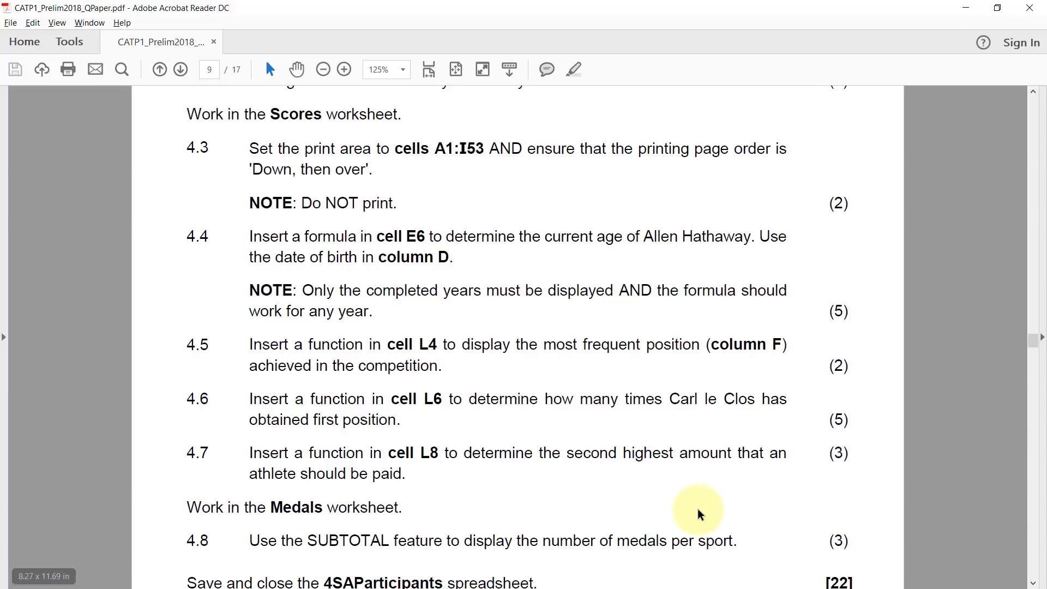
pyautogui.hotkey('alt', 'Tab')
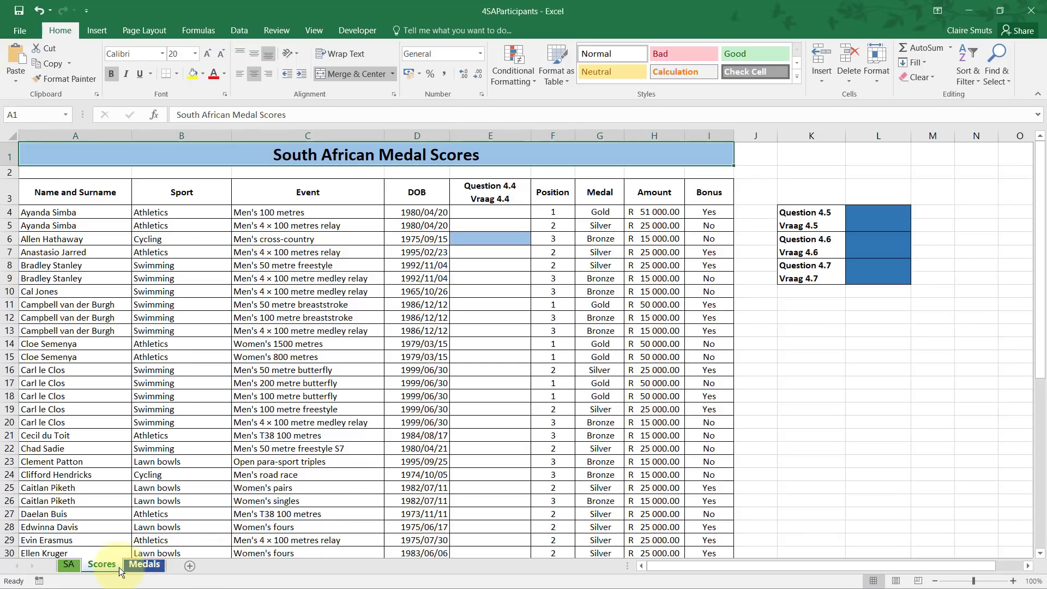
pyautogui.hotkey('alt', 'Tab')
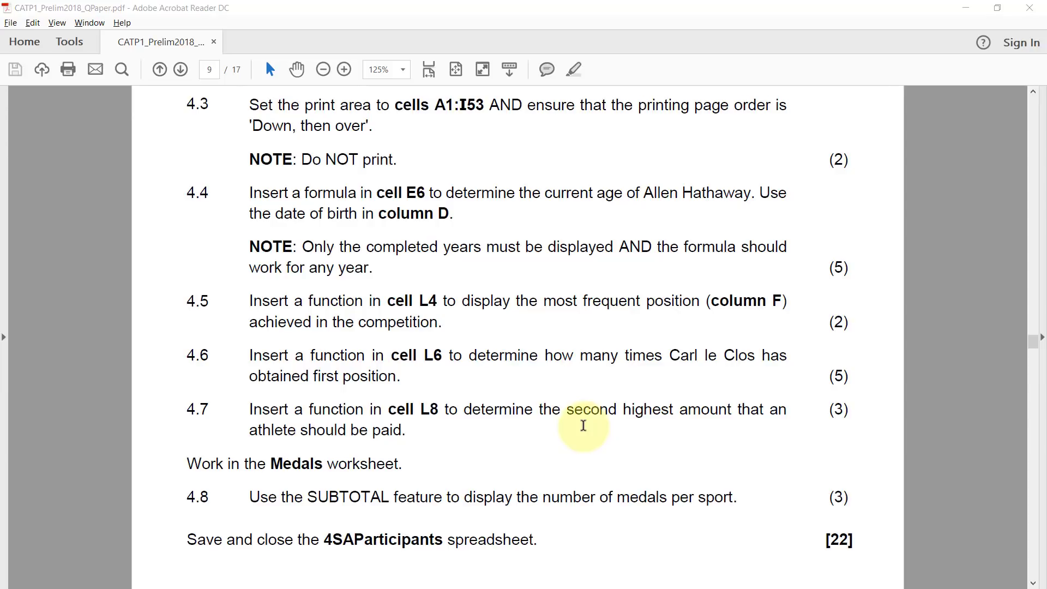
pyautogui.hotkey('alt', 'Tab')
pyautogui.moveTo(84, 152); pyautogui.dragTo(608, 537)
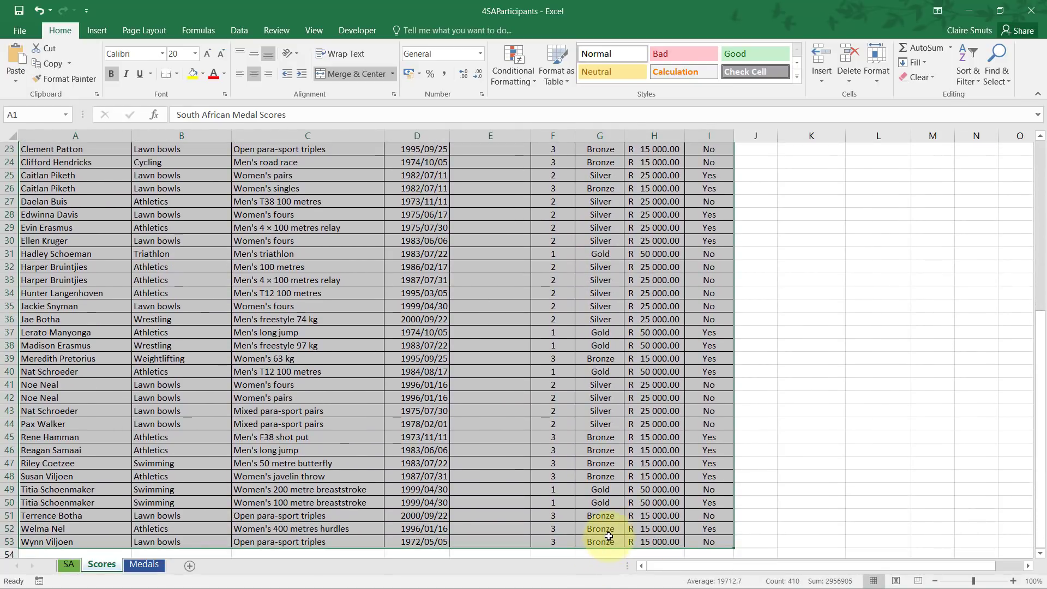
pyautogui.scroll(-2, 608, 537)
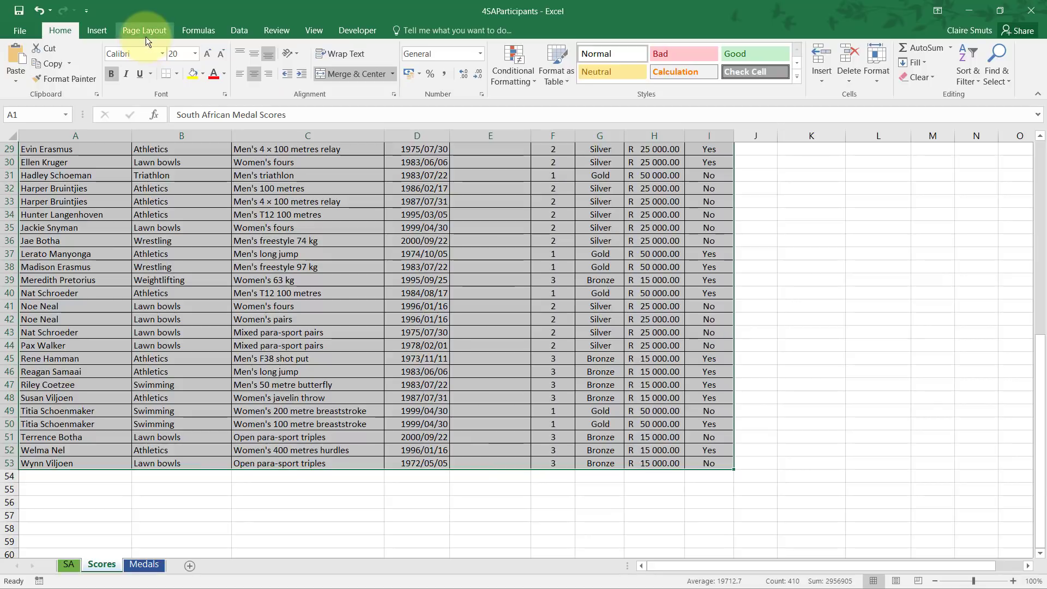
pyautogui.click(145, 32)
pyautogui.click(201, 71)
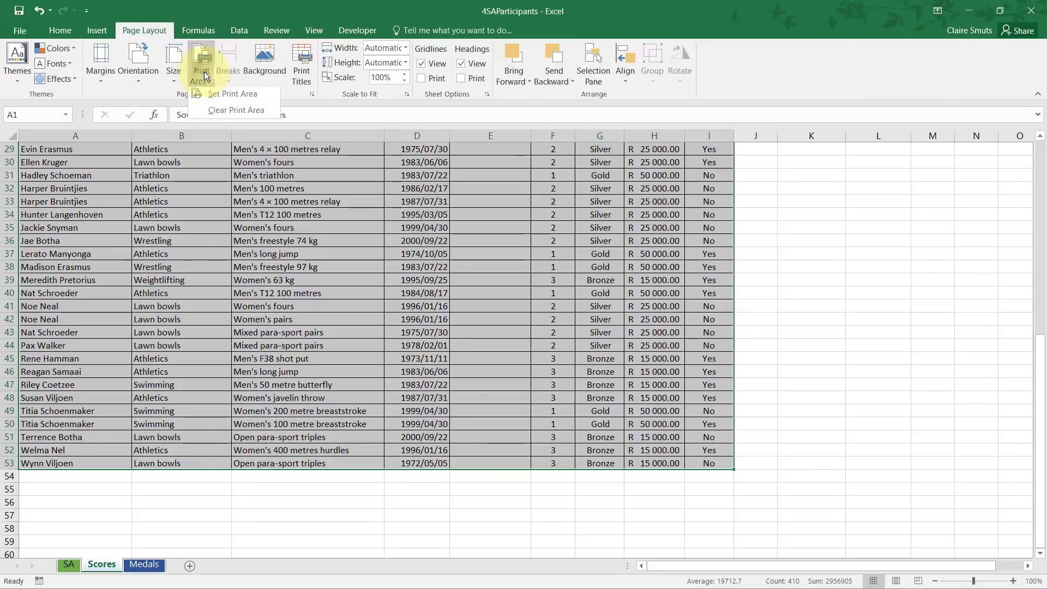
pyautogui.click(218, 99)
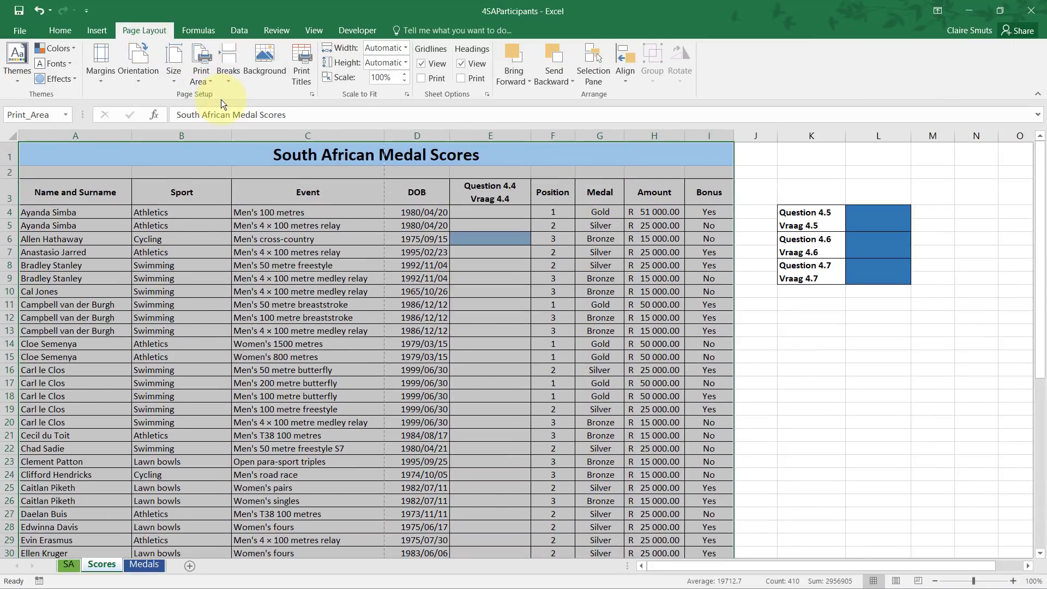
# Recheck question 4.3 and set the Scores worksheet's printing page order to Down, then over
pyautogui.hotkey('alt', 'Tab')
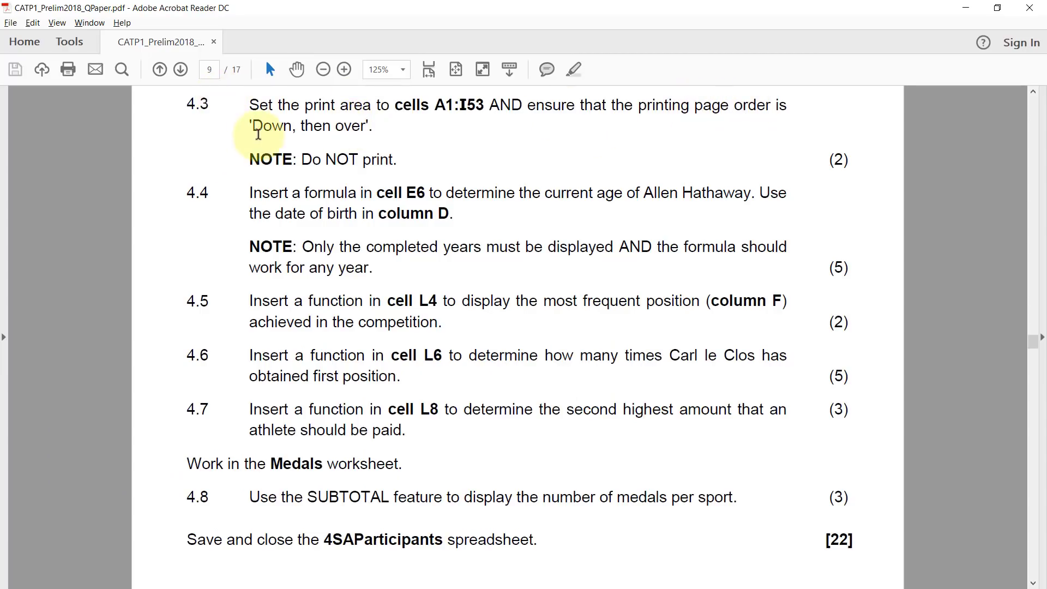
pyautogui.hotkey('alt', 'Tab')
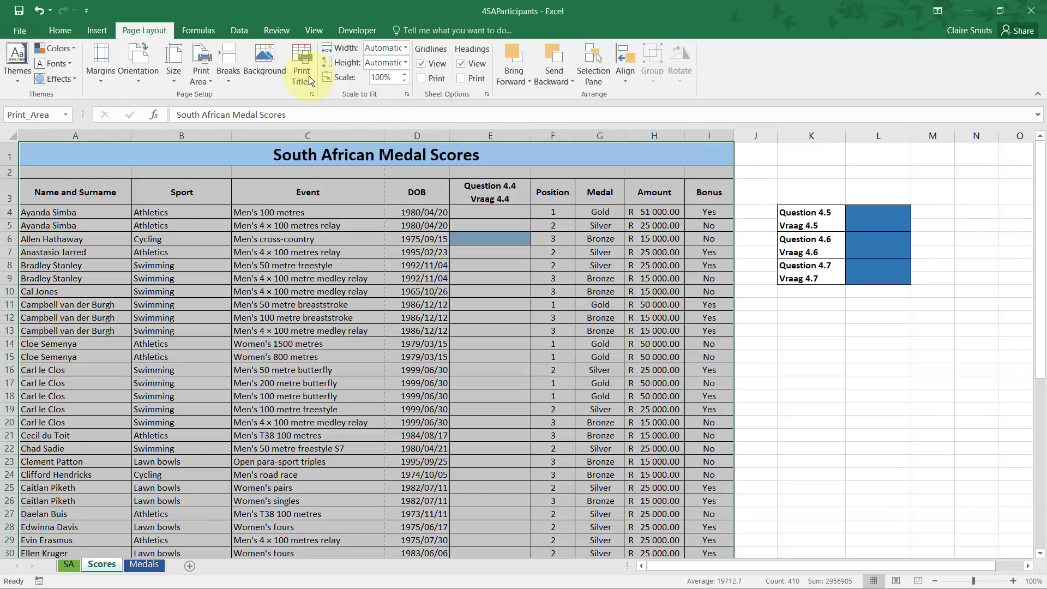
pyautogui.click(314, 94)
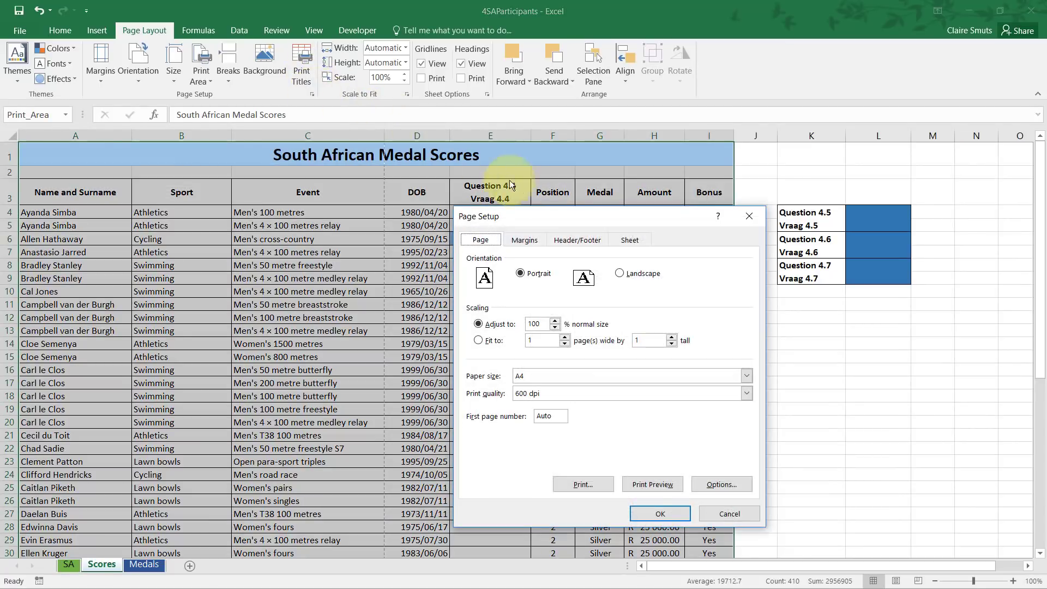
pyautogui.click(627, 240)
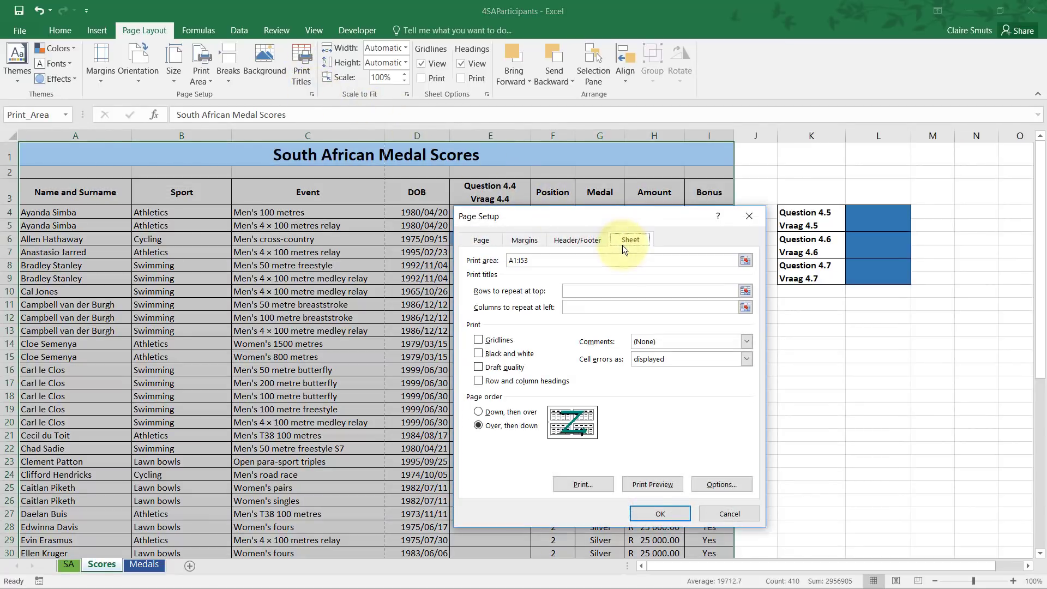
pyautogui.click(478, 412)
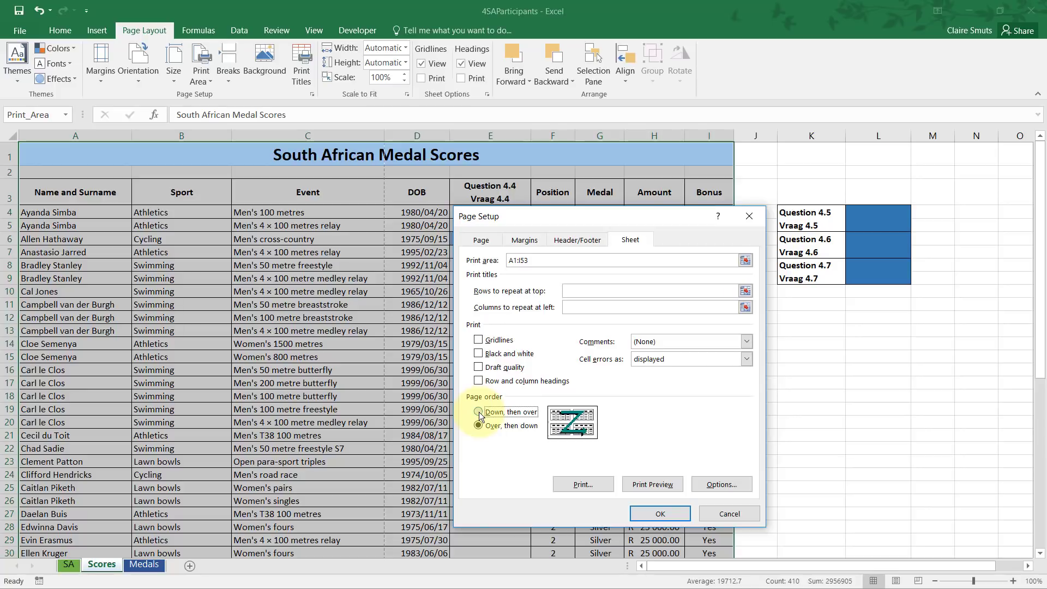
pyautogui.click(658, 514)
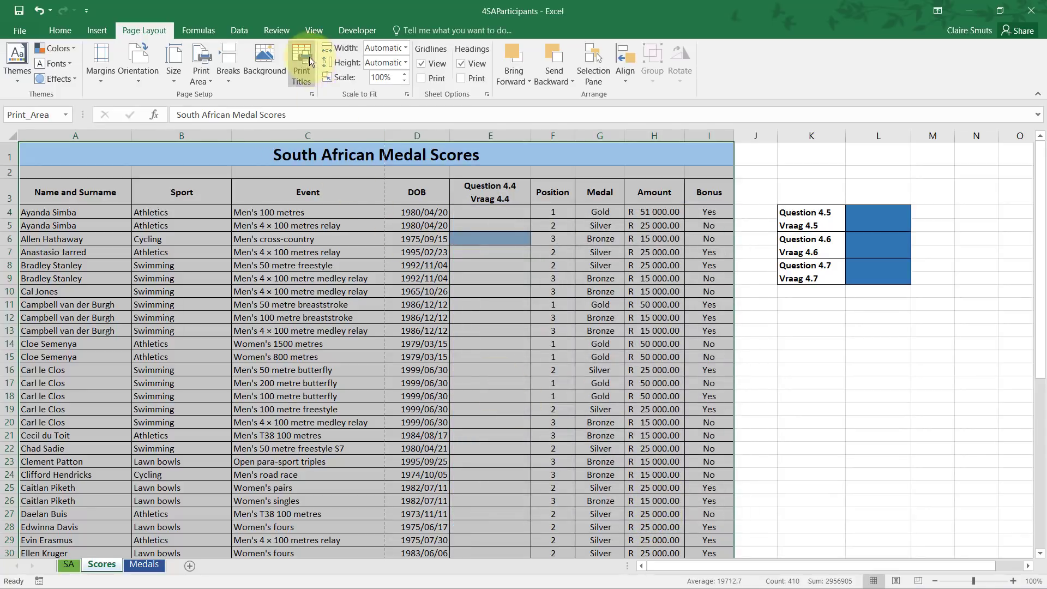
# Review the print area and page order in the Scores worksheet's page setup, leaving it without changes
pyautogui.click(302, 70)
pyautogui.click(540, 261)
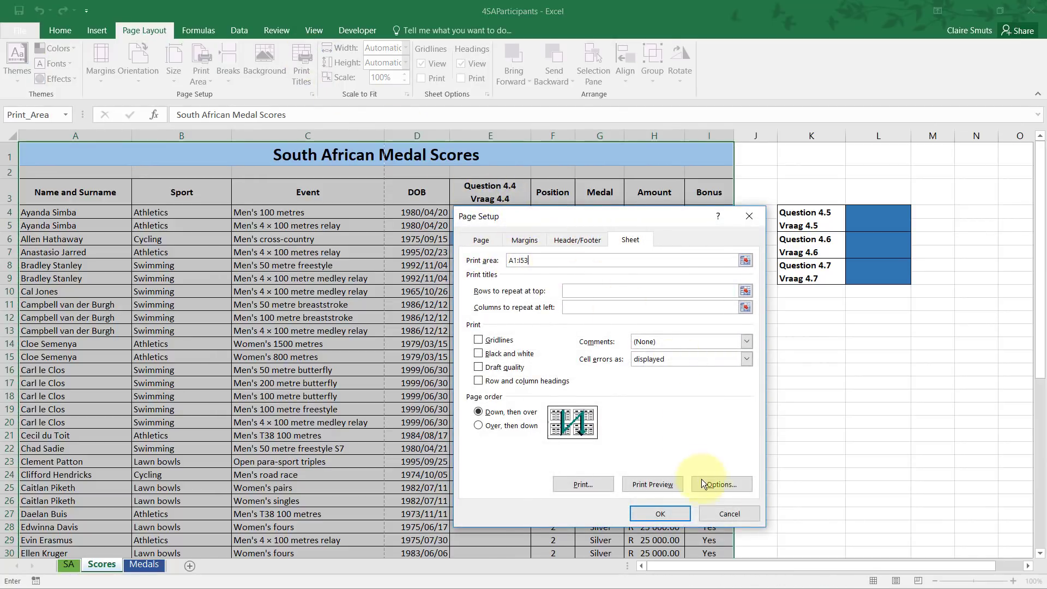
pyautogui.click(729, 514)
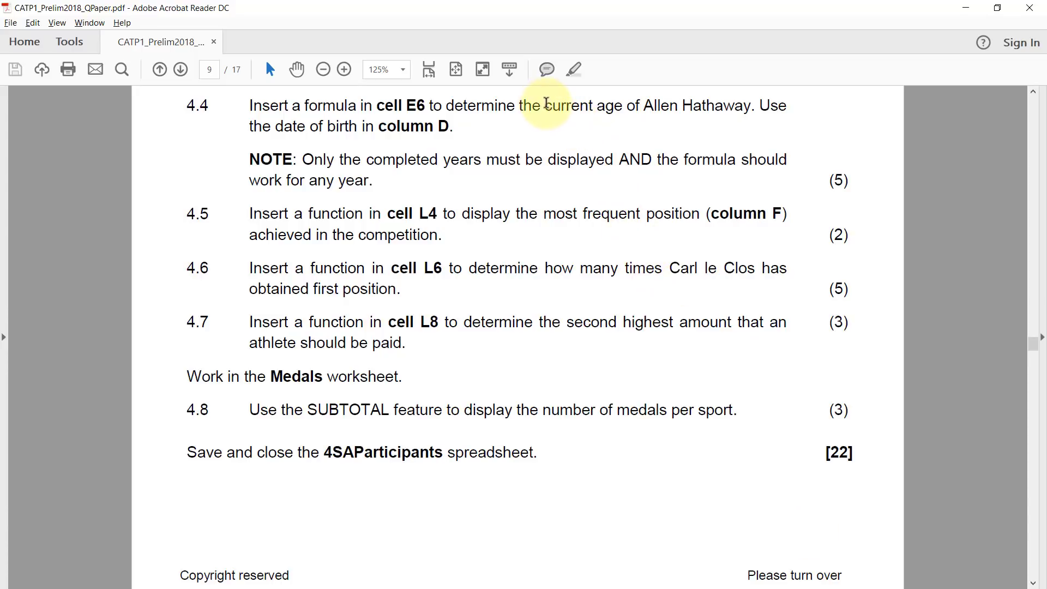
# Read question 4.4 in the PDF paper and locate cell E6 and the athlete's data in row 6 of the Scores worksheet
pyautogui.moveTo(545, 105); pyautogui.dragTo(622, 107)
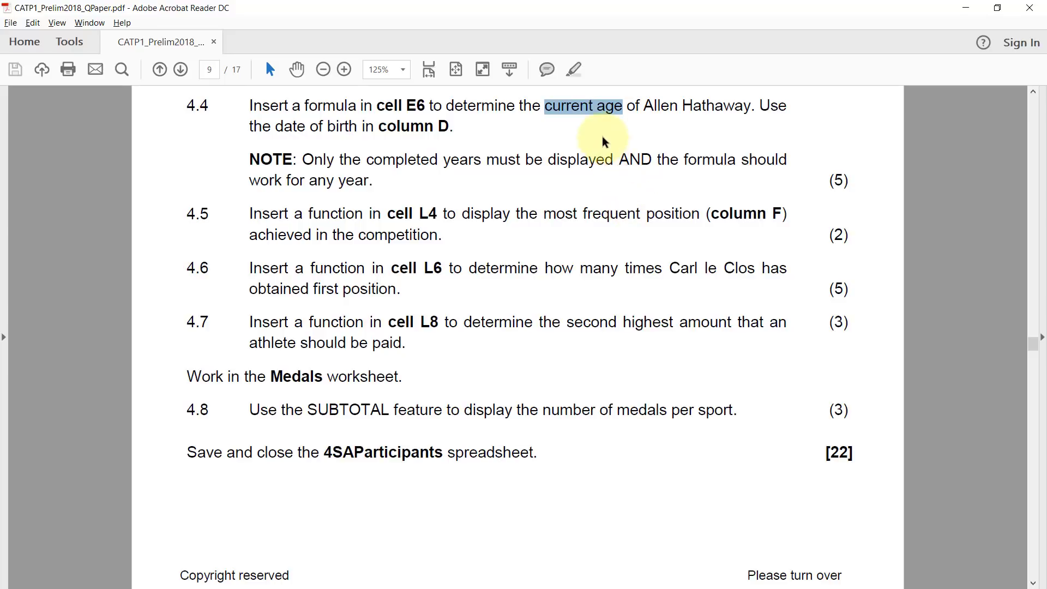
pyautogui.click(606, 108)
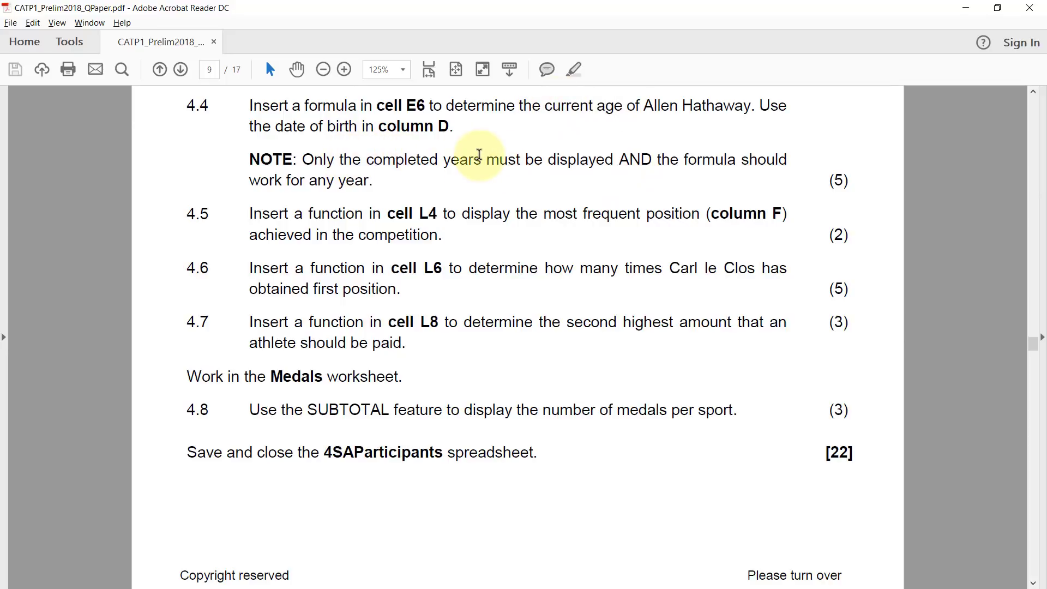
pyautogui.hotkey('alt', 'Tab')
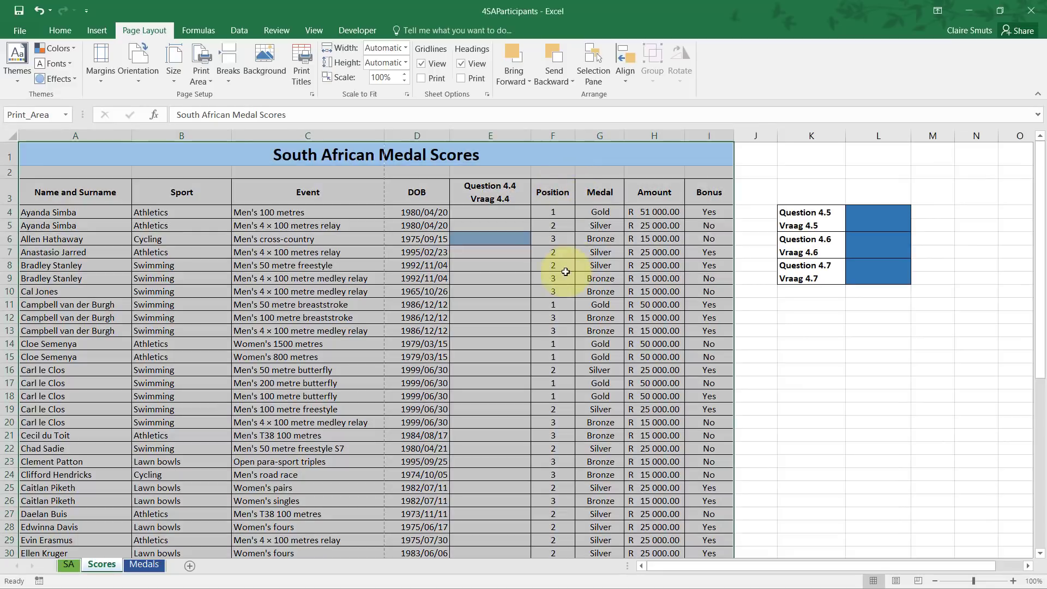
pyautogui.click(517, 240)
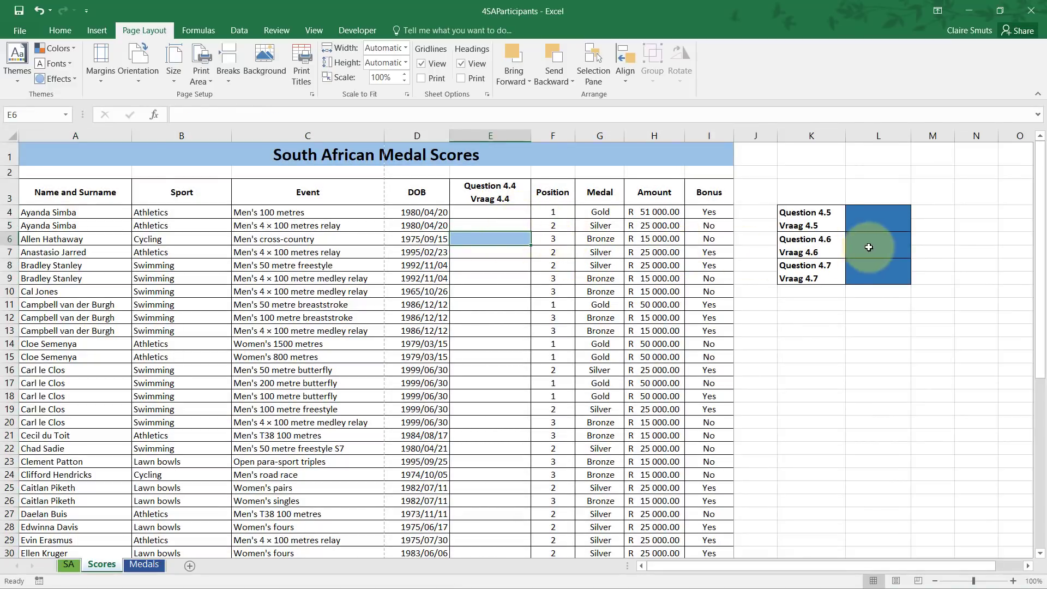
pyautogui.click(984, 238)
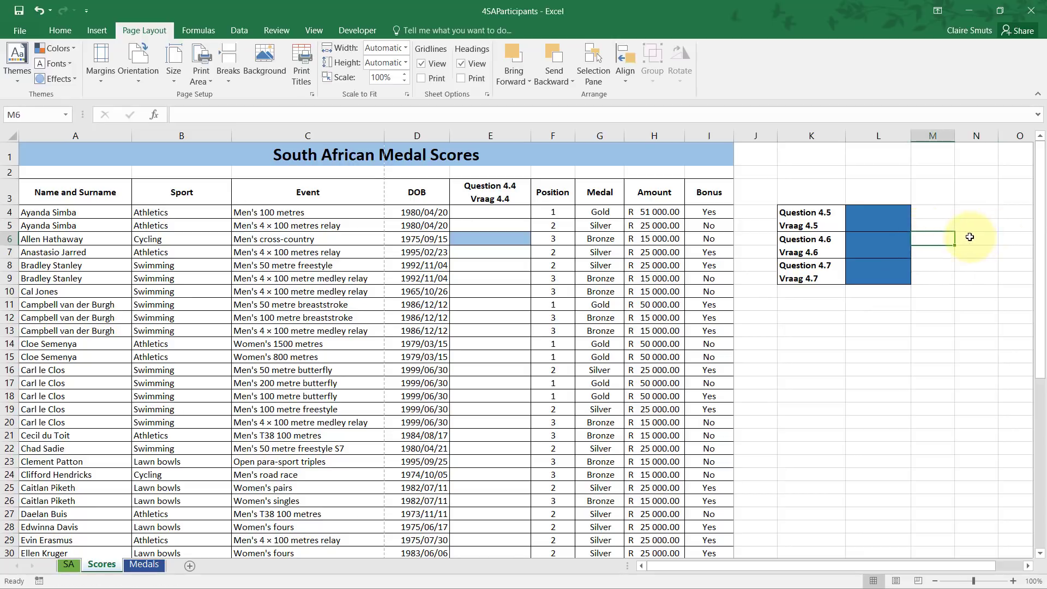
pyautogui.click(948, 238)
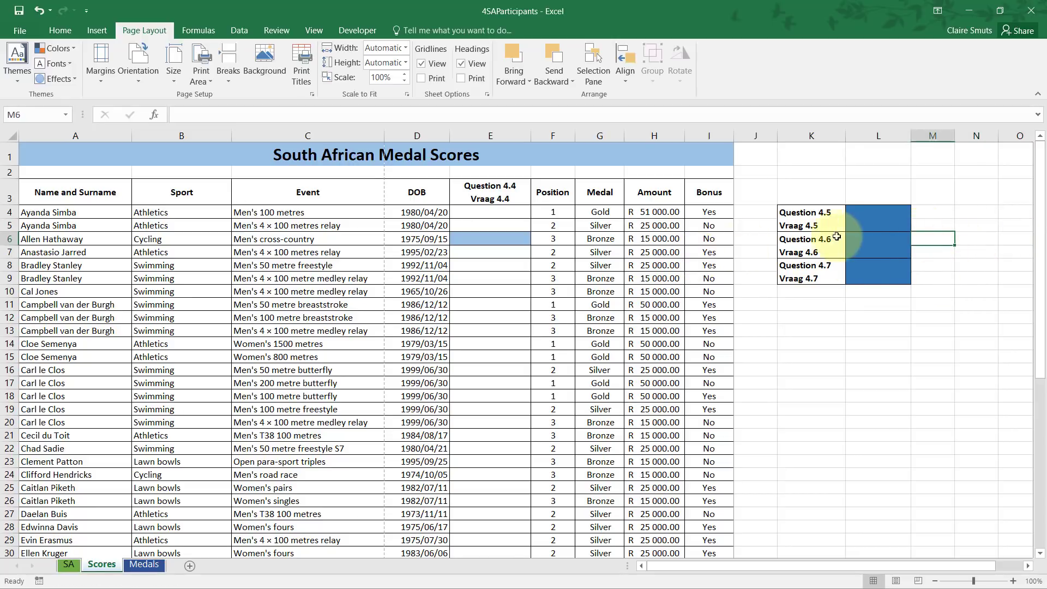
pyautogui.click(9, 239)
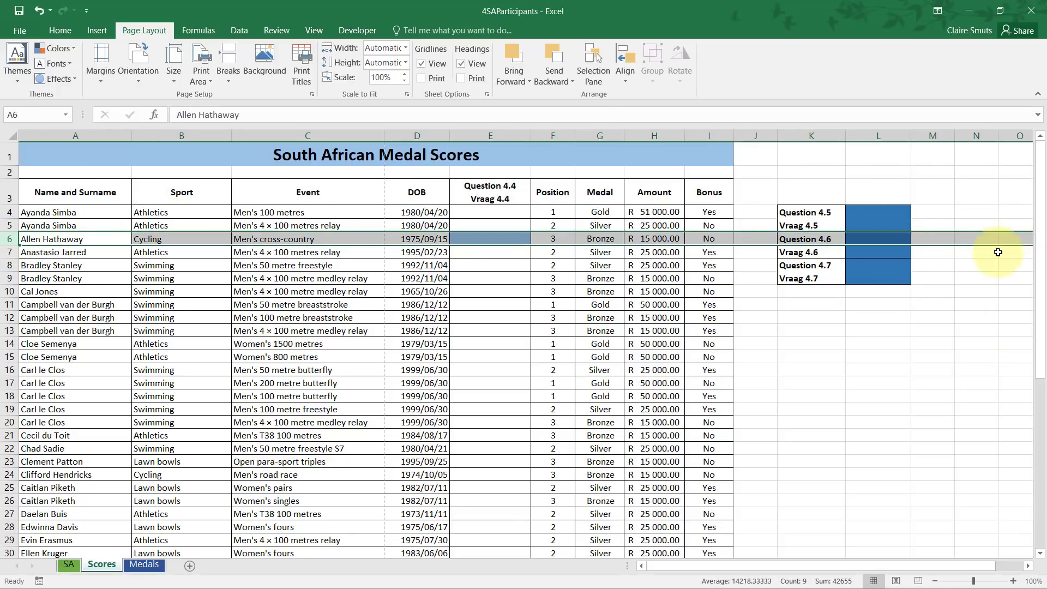
pyautogui.click(980, 239)
# Enter the formula =TODAY()-D6 in cell E6 to calculate the days since the date of birth
pyautogui.click(481, 239)
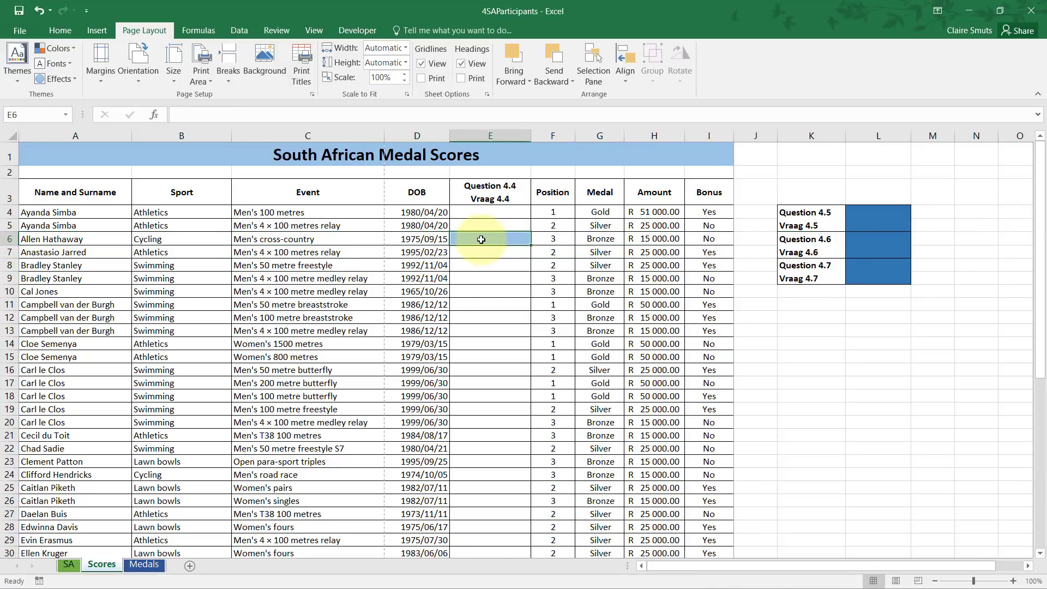
pyautogui.write('=toda')
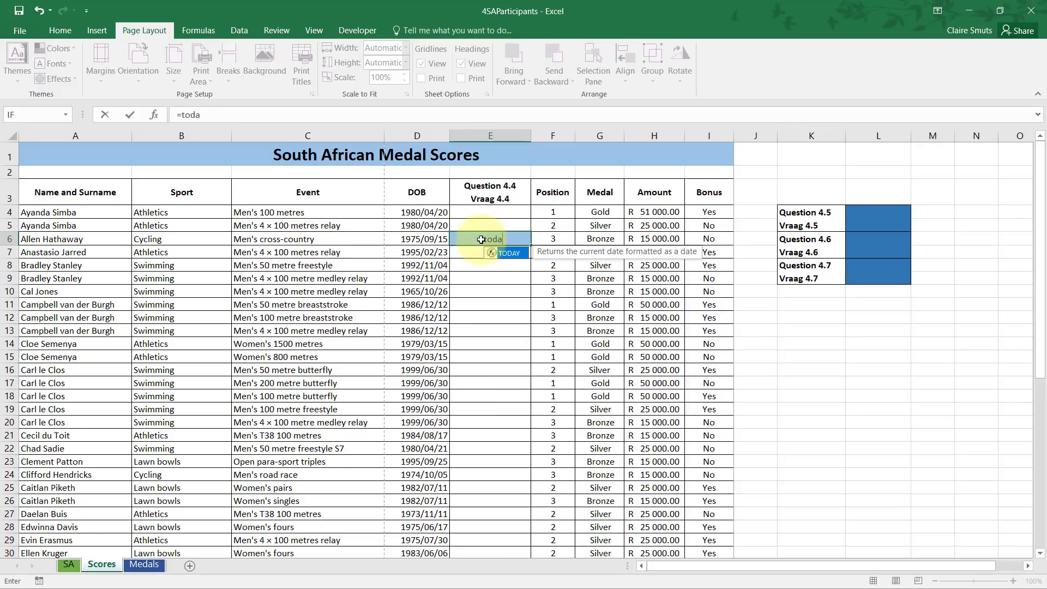
pyautogui.press('Tab')
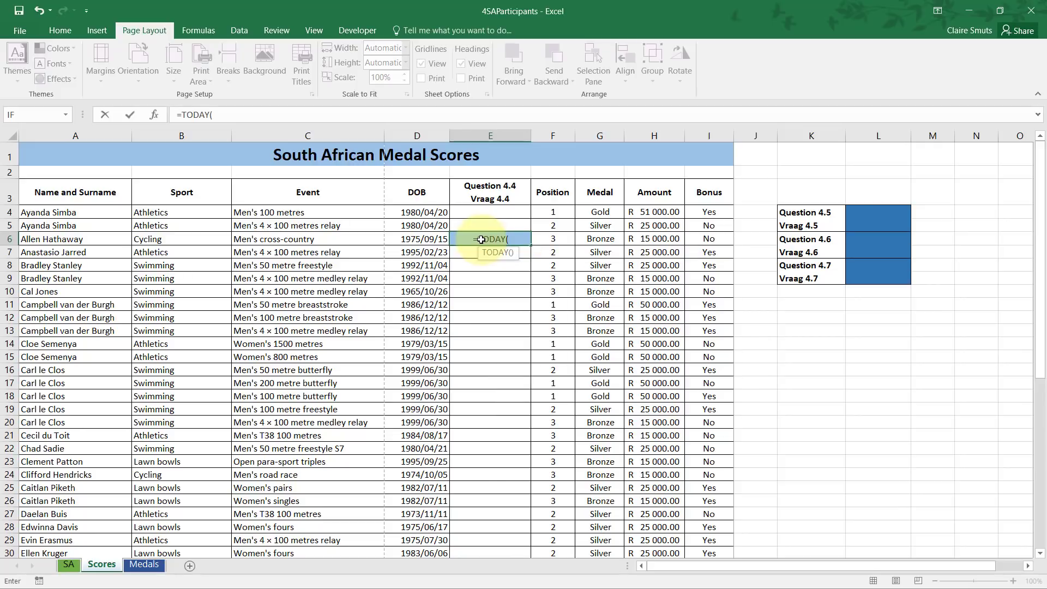
pyautogui.write(')-')
pyautogui.click(423, 240)
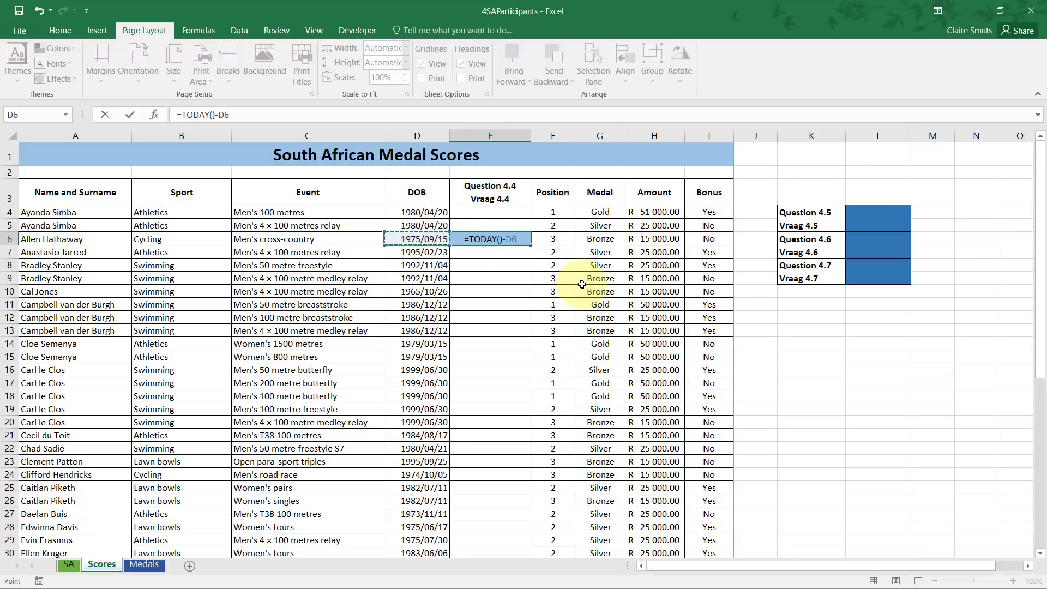
pyautogui.press('Tab')
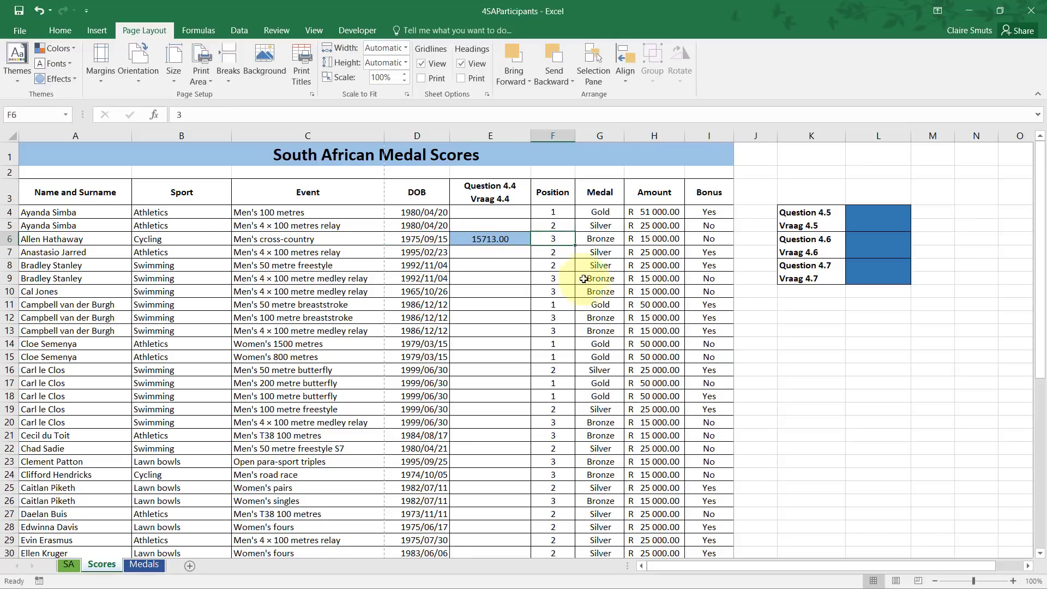
# Try displaying the day count in cell E6 without decimals, restoring its two decimal places
pyautogui.click(521, 239)
pyautogui.click(60, 30)
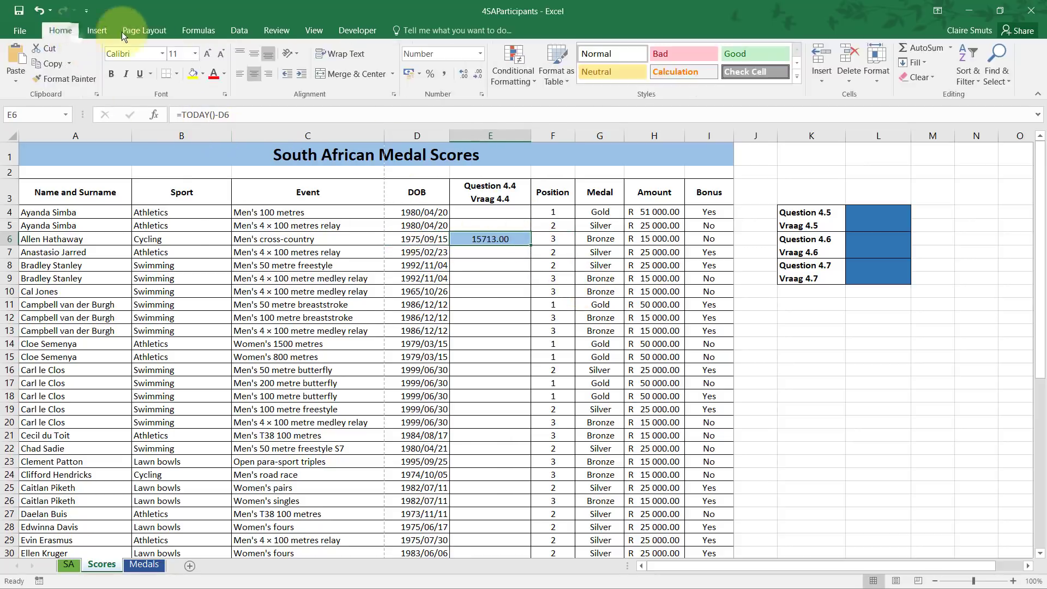
pyautogui.click(478, 73)
pyautogui.click(478, 73)
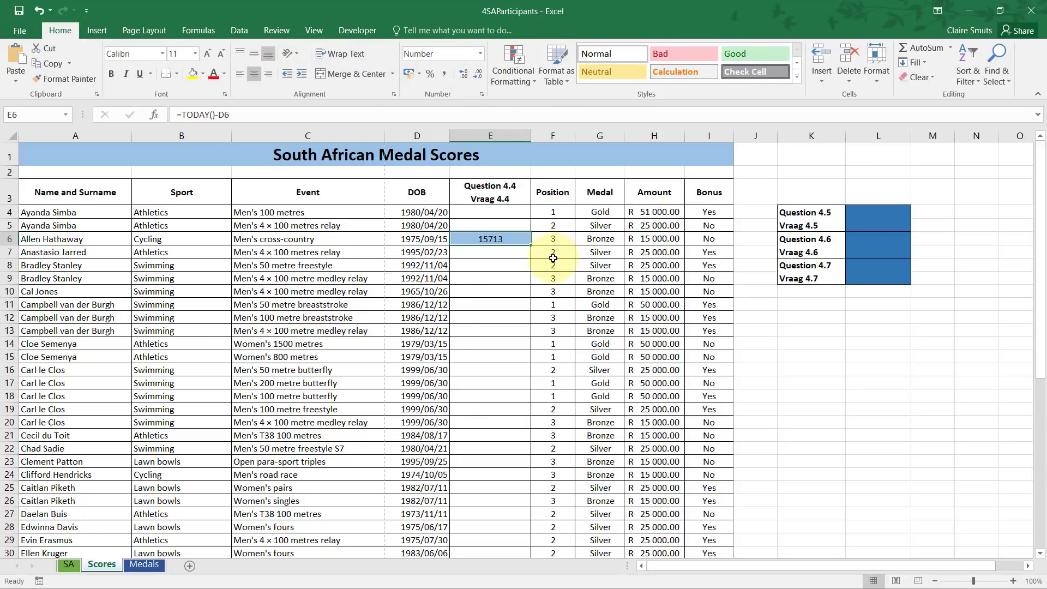
pyautogui.click(469, 74)
pyautogui.click(469, 74)
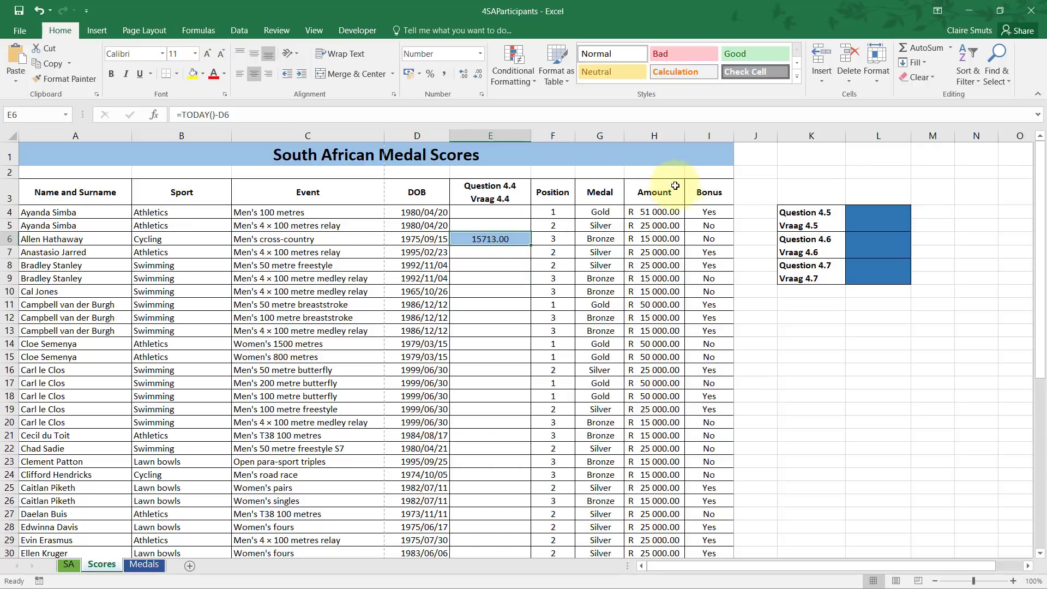
# Change the formula in cell E6 to =(TODAY()-D6)/365 to convert the days to years
pyautogui.doubleClick(481, 239)
pyautogui.click(506, 243)
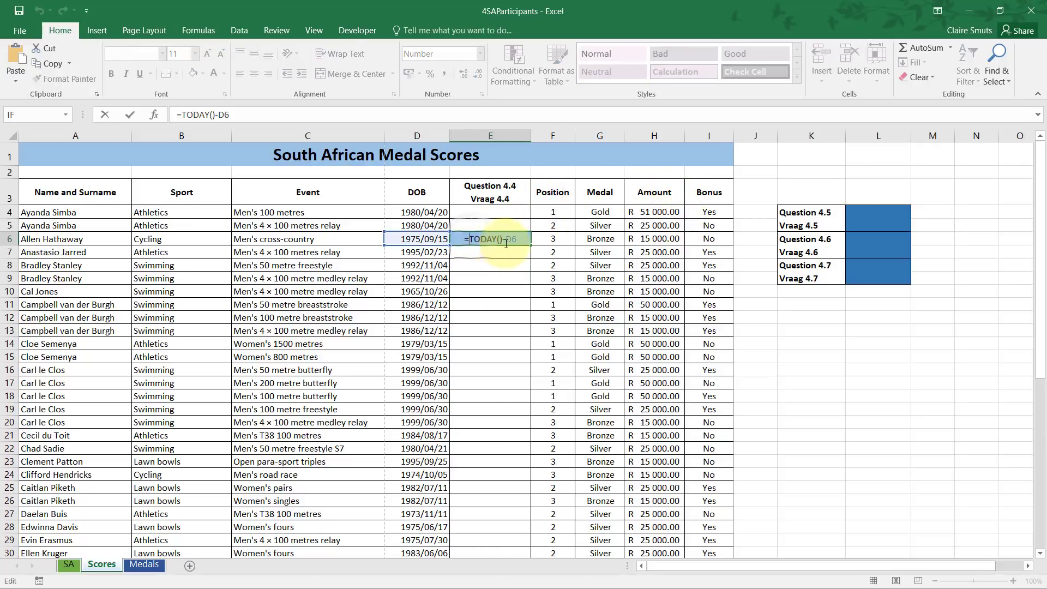
pyautogui.press('Home')
pyautogui.press('Right')
pyautogui.write('(')
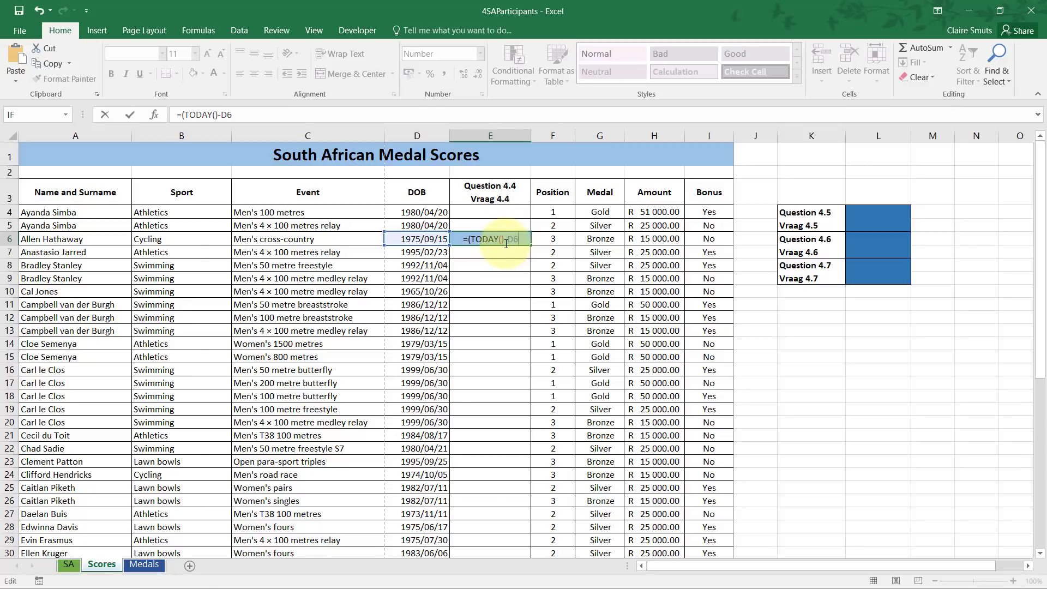
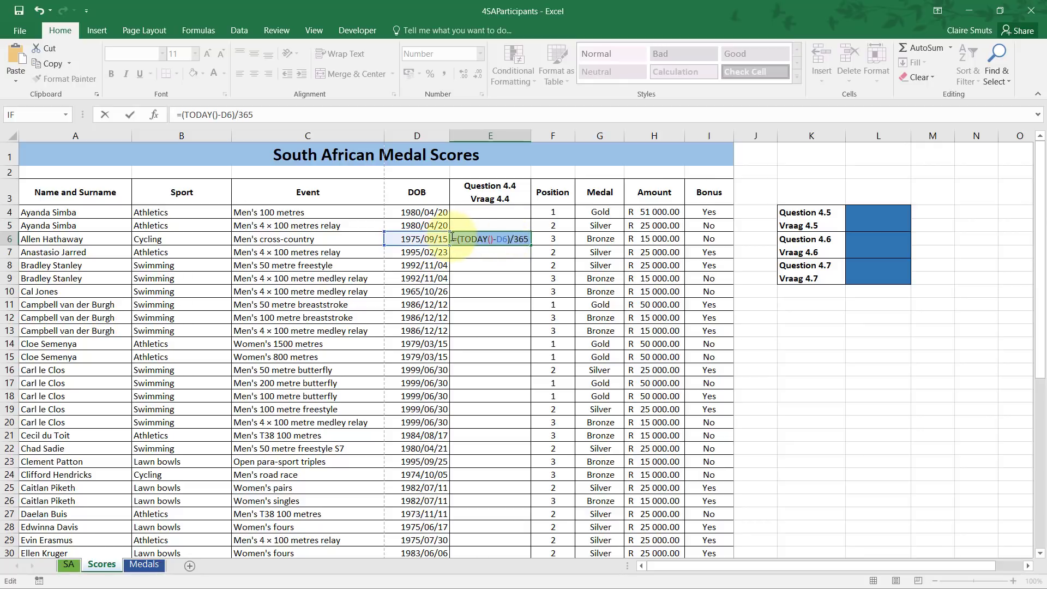
pyautogui.moveTo(452, 239); pyautogui.dragTo(570, 229)
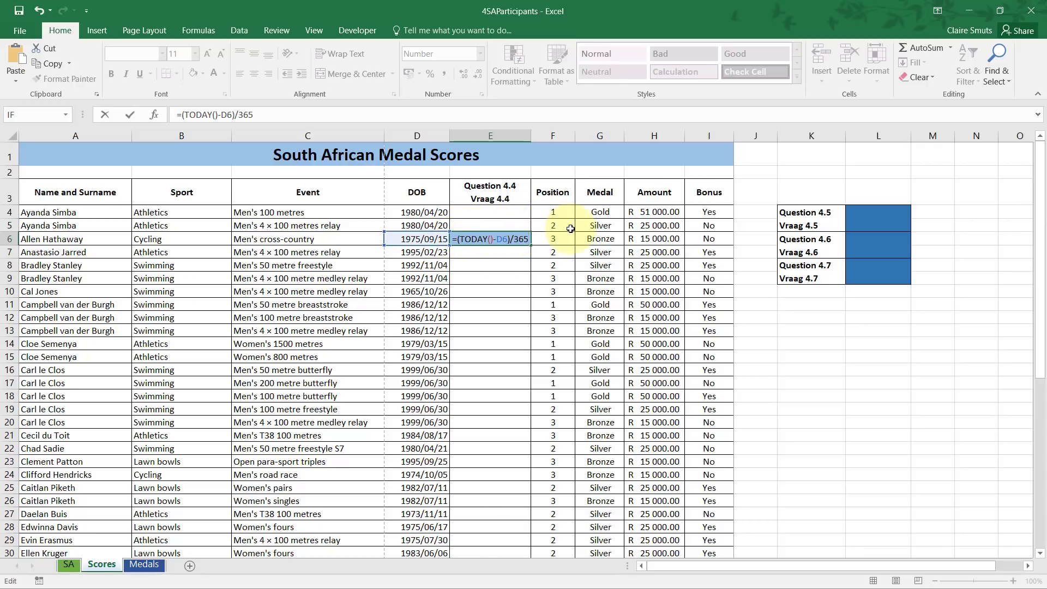
pyautogui.hotkey('ctrl', 'Return')
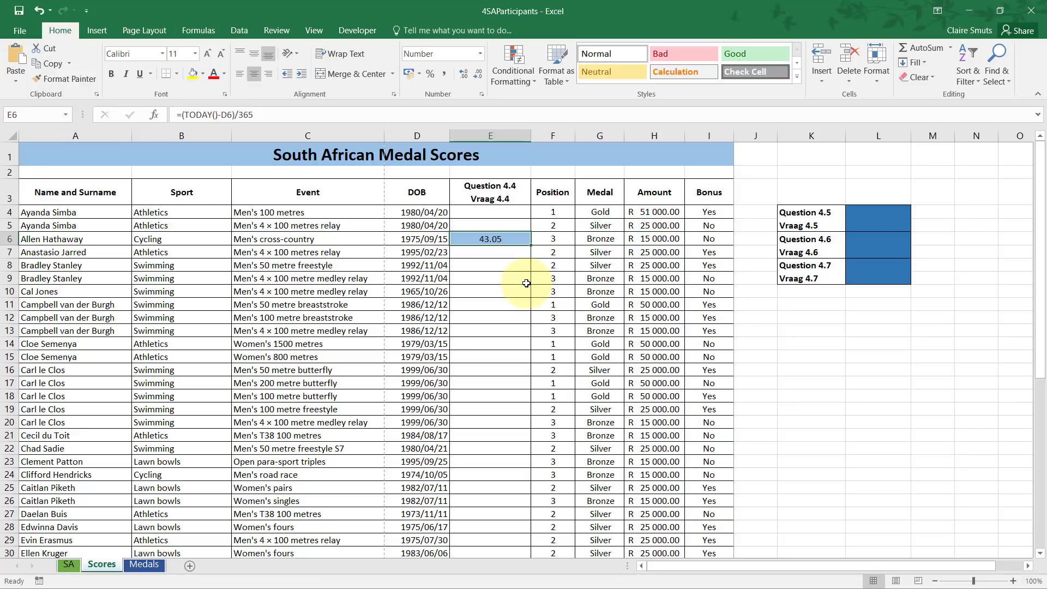
# Recheck the note on completed years under question 4.4 in the PDF paper and return to cell E6
pyautogui.hotkey('alt', 'Tab')
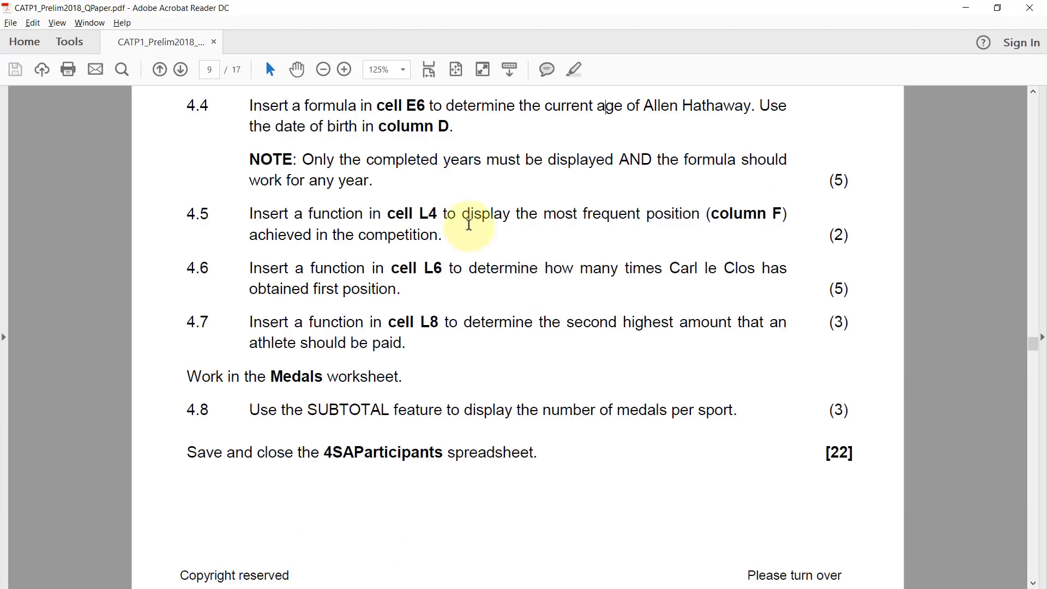
pyautogui.moveTo(310, 160); pyautogui.dragTo(498, 152)
pyautogui.click(532, 153)
pyautogui.click(975, 12)
pyautogui.moveTo(498, 264); pyautogui.dragTo(514, 240)
pyautogui.click(515, 239)
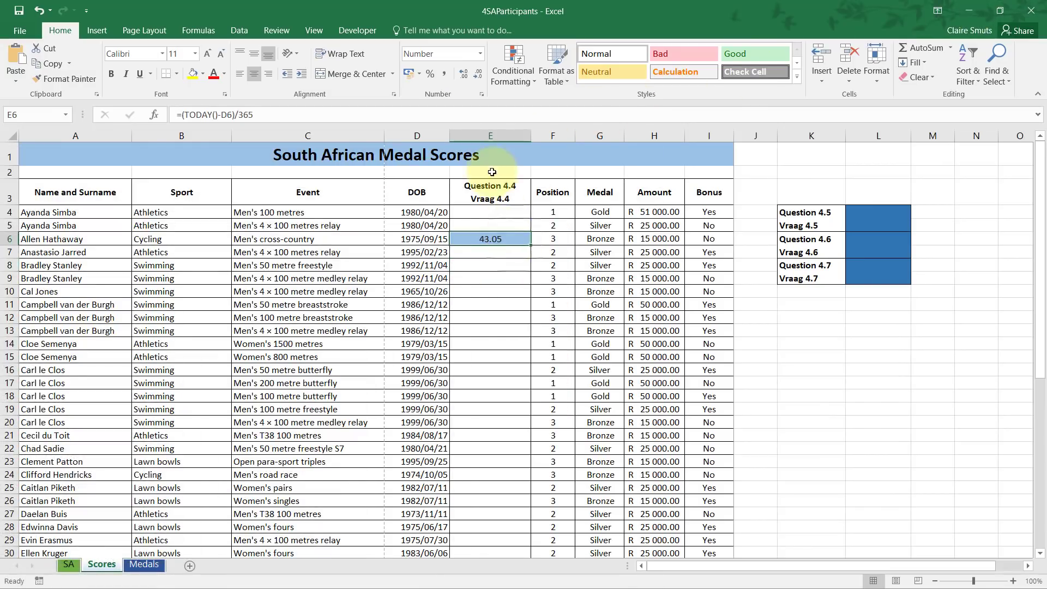
# Try hiding the decimals of the age in cell E6 through number formatting, restoring two decimal places
pyautogui.doubleClick(476, 72)
pyautogui.click(465, 72)
pyautogui.click(466, 72)
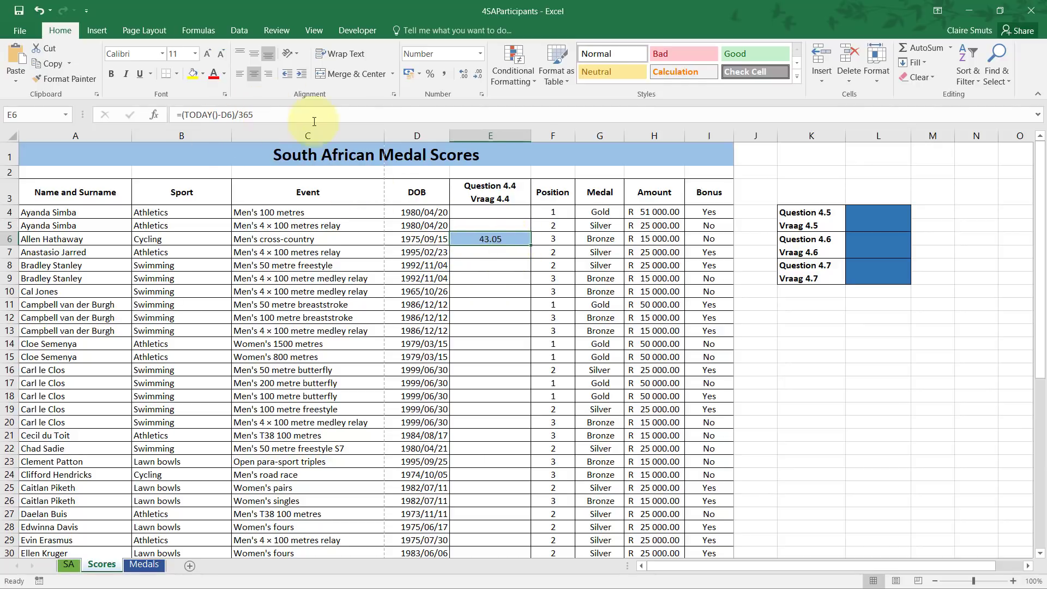
# Copy the calculation (TODAY()-D6)/365 from cell E6 and replace the cell's formula with the start of a ROUNDDOWN function
pyautogui.doubleClick(515, 240)
pyautogui.moveTo(454, 240); pyautogui.dragTo(535, 241)
pyautogui.hotkey('ctrl', 'c')
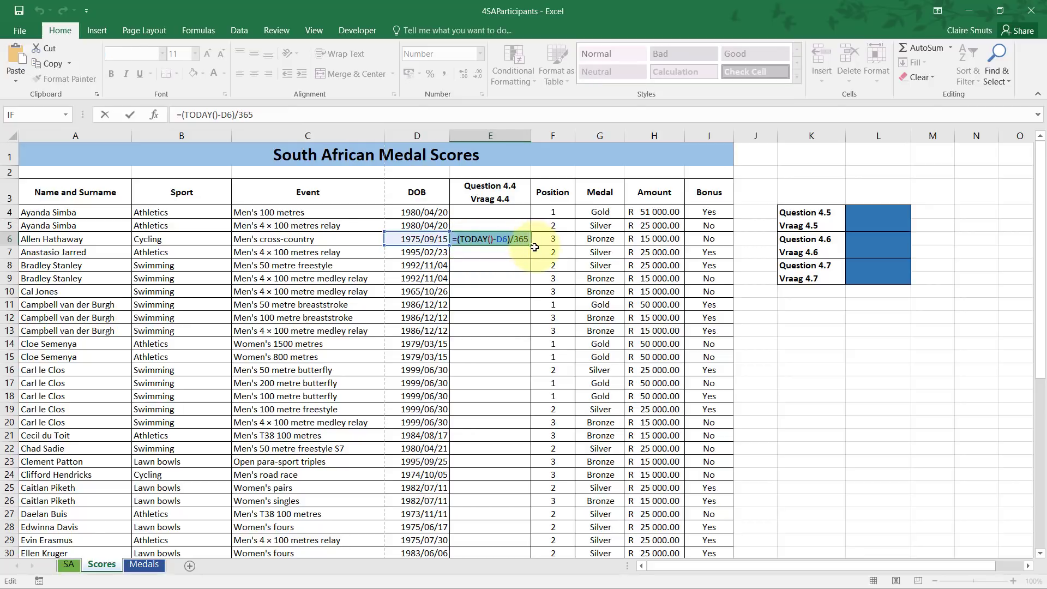
pyautogui.write('=')
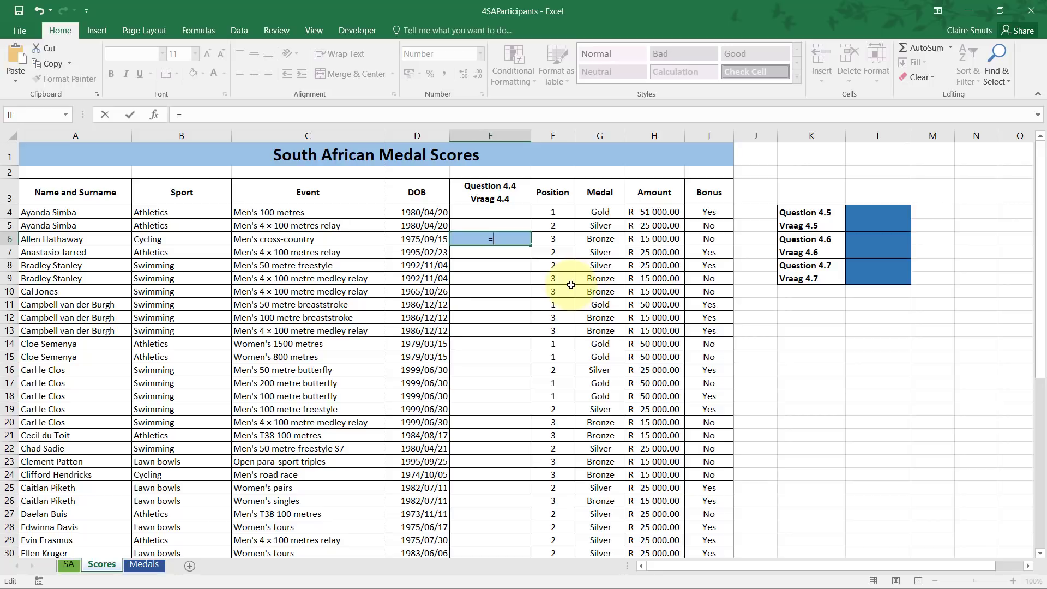
pyautogui.write('round')
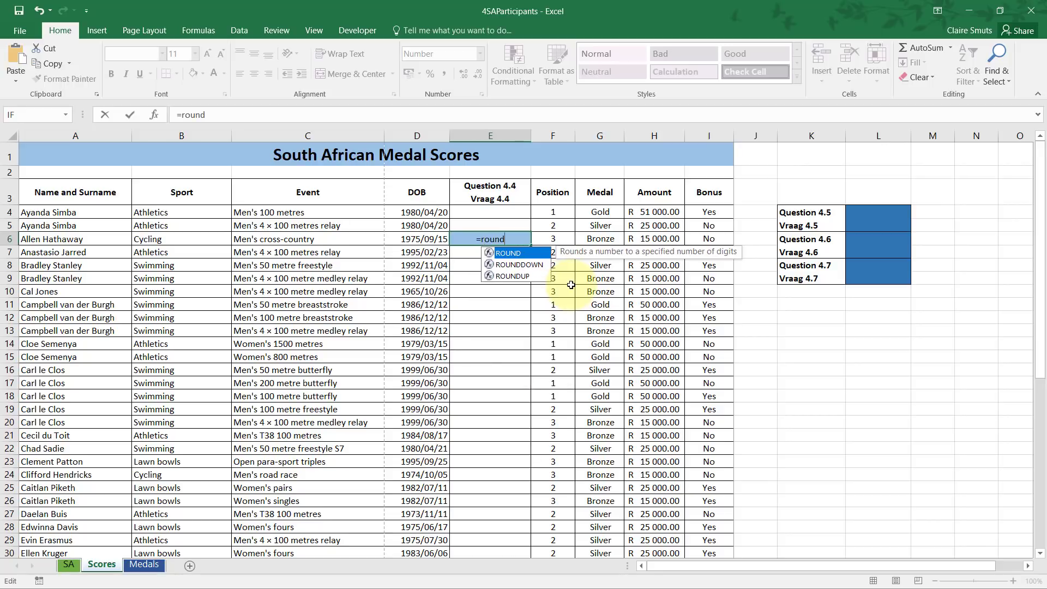
pyautogui.press('Tab')
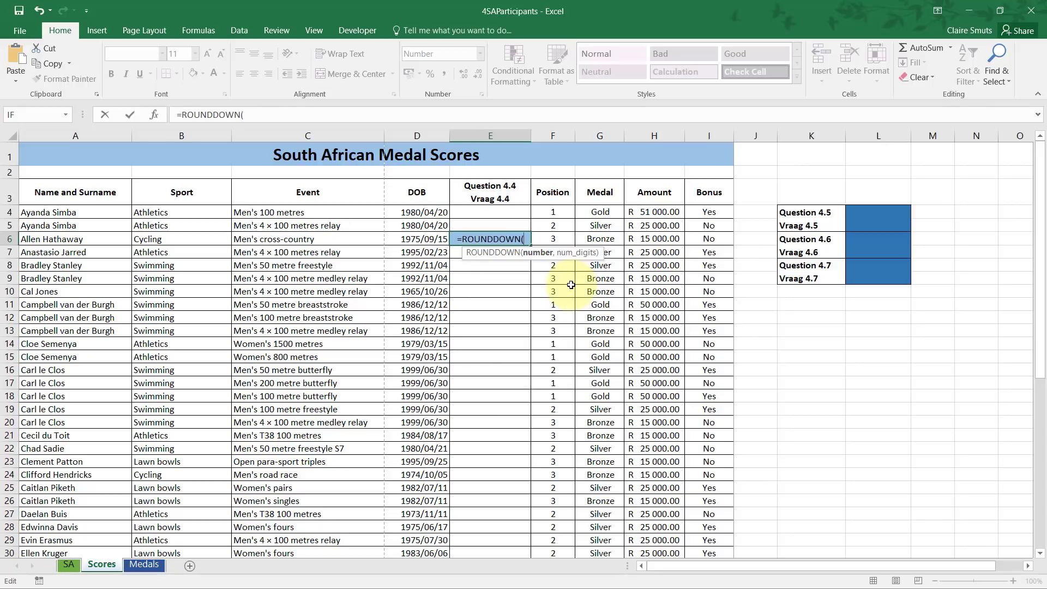
# Complete ROUNDDOWN in cell E6 with the copied calculation as number and 0 digits, and remove the displayed decimals
pyautogui.click(153, 116)
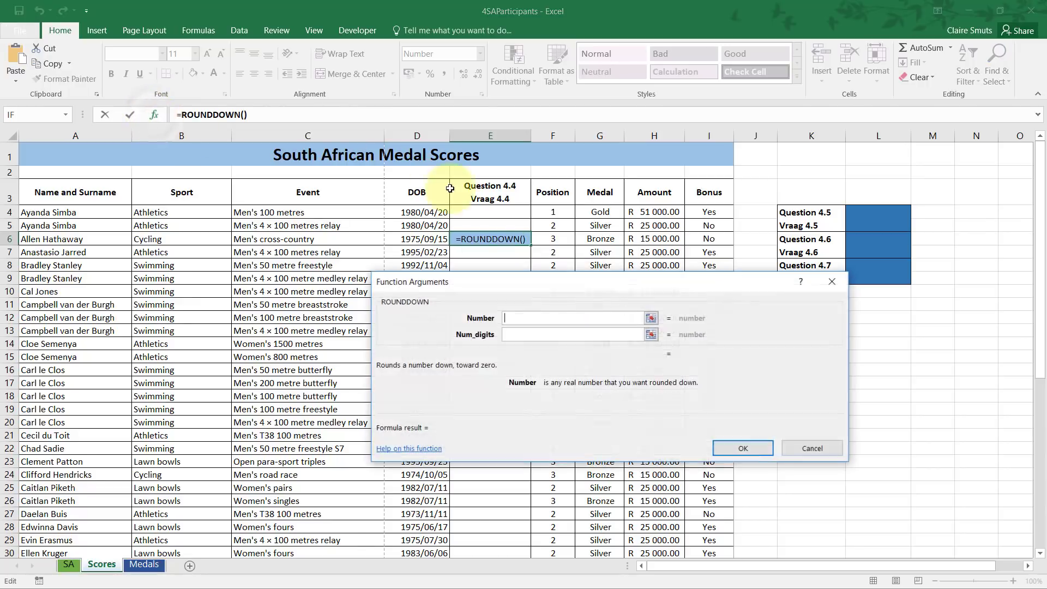
pyautogui.moveTo(539, 280); pyautogui.dragTo(477, 300)
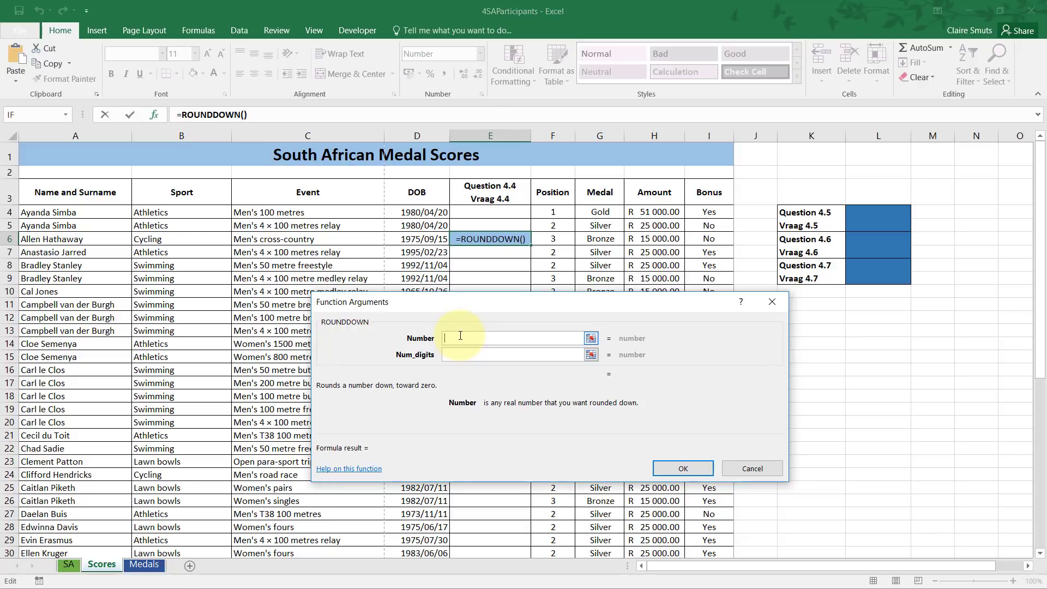
pyautogui.hotkey('ctrl', 'v')
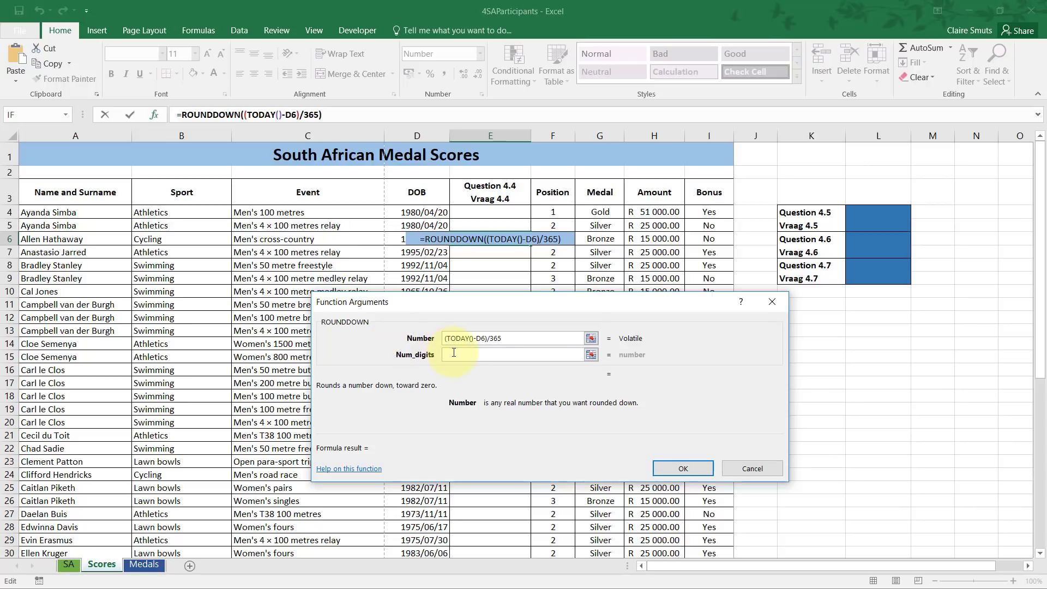
pyautogui.click(459, 357)
pyautogui.write('0')
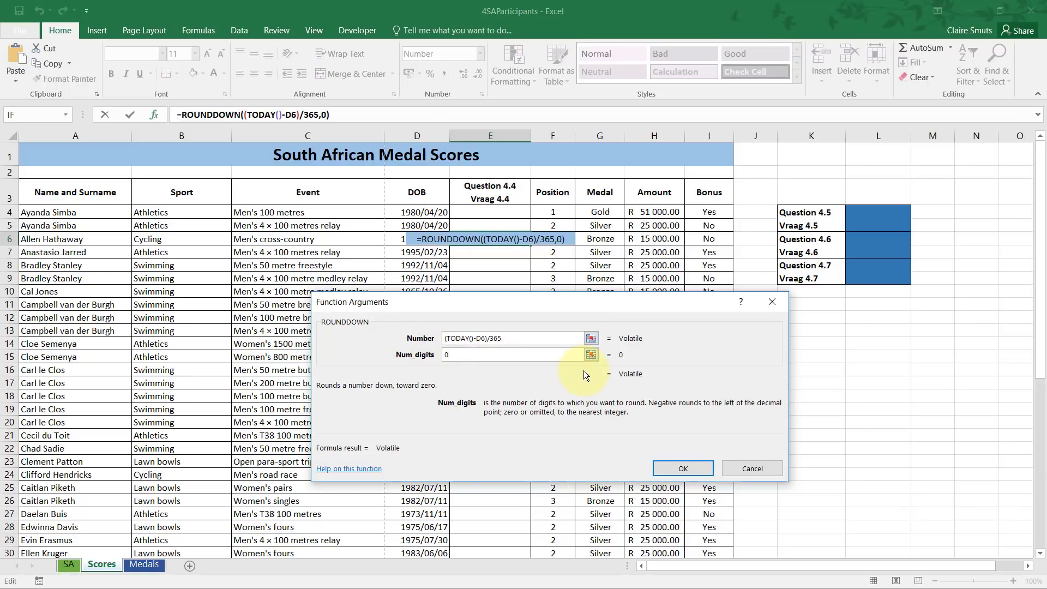
pyautogui.click(695, 469)
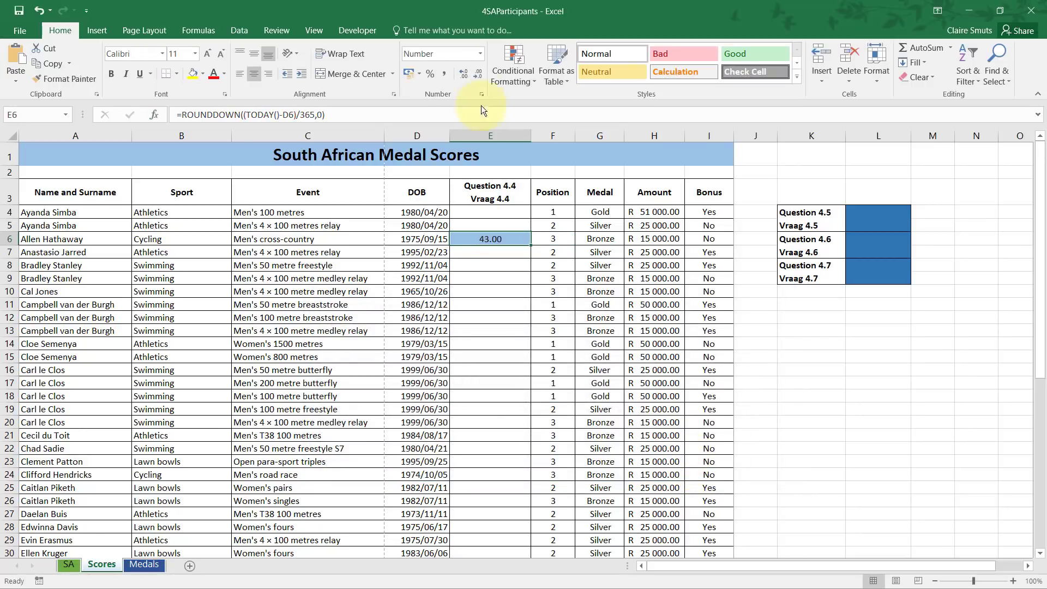
pyautogui.click(474, 72)
pyautogui.click(474, 72)
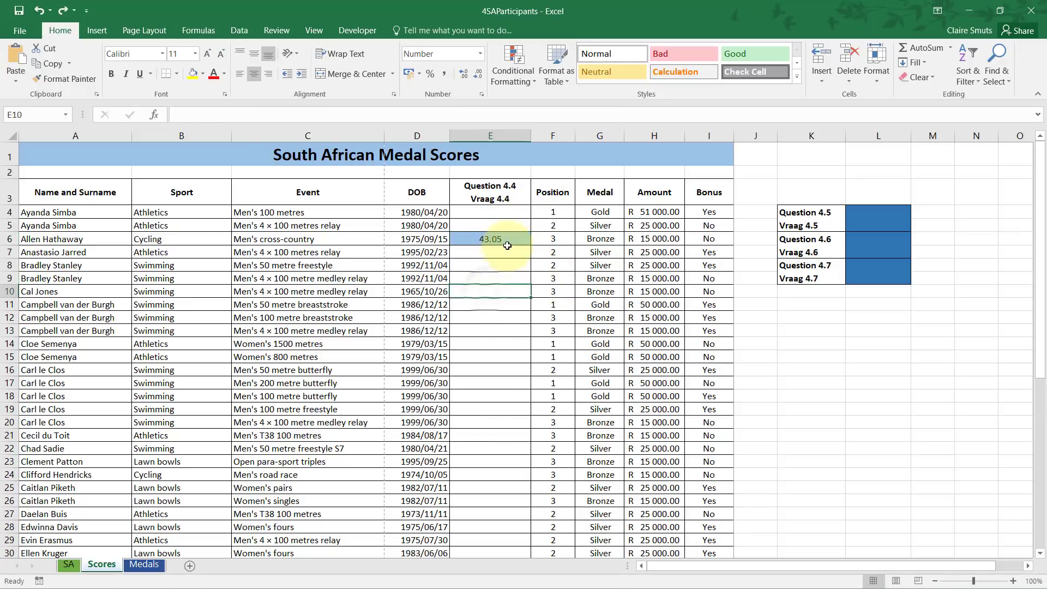
# Move the age calculation =(TODAY()-D6)/365 out of cell E6 and into helper cell J6
pyautogui.click(507, 243)
pyautogui.click(256, 120)
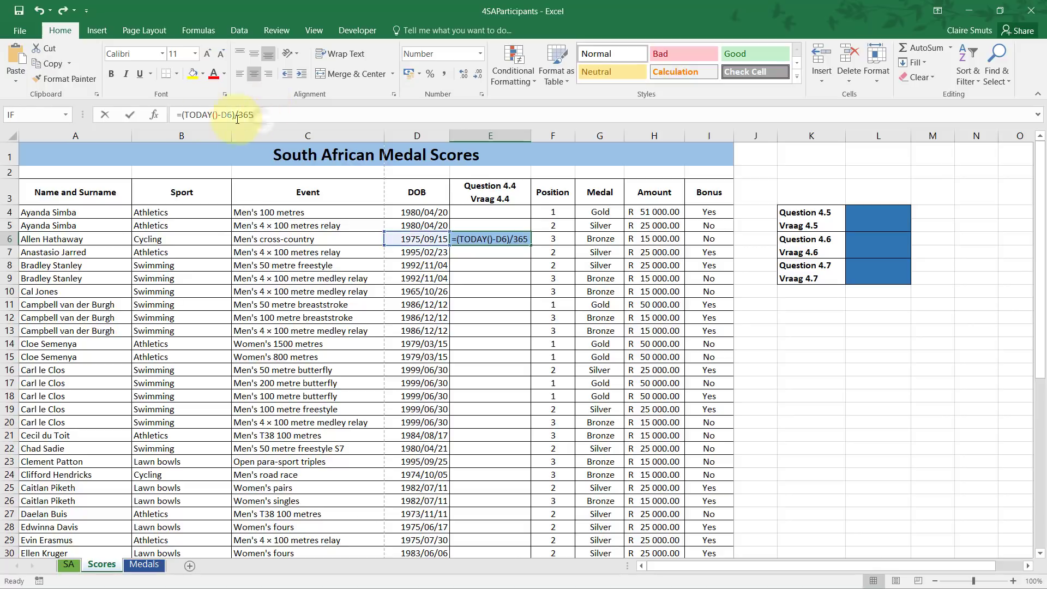
pyautogui.moveTo(256, 118); pyautogui.dragTo(178, 115)
pyautogui.hotkey('ctrl', 'c')
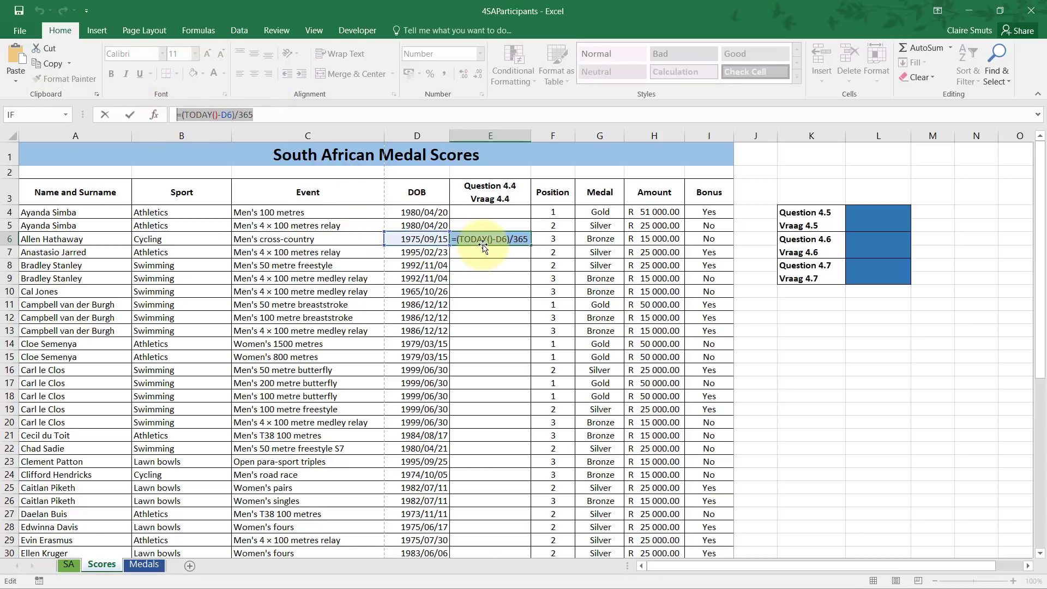
pyautogui.press('Delete')
pyautogui.click(759, 237)
pyautogui.doubleClick(759, 237)
pyautogui.hotkey('ctrl', 'v')
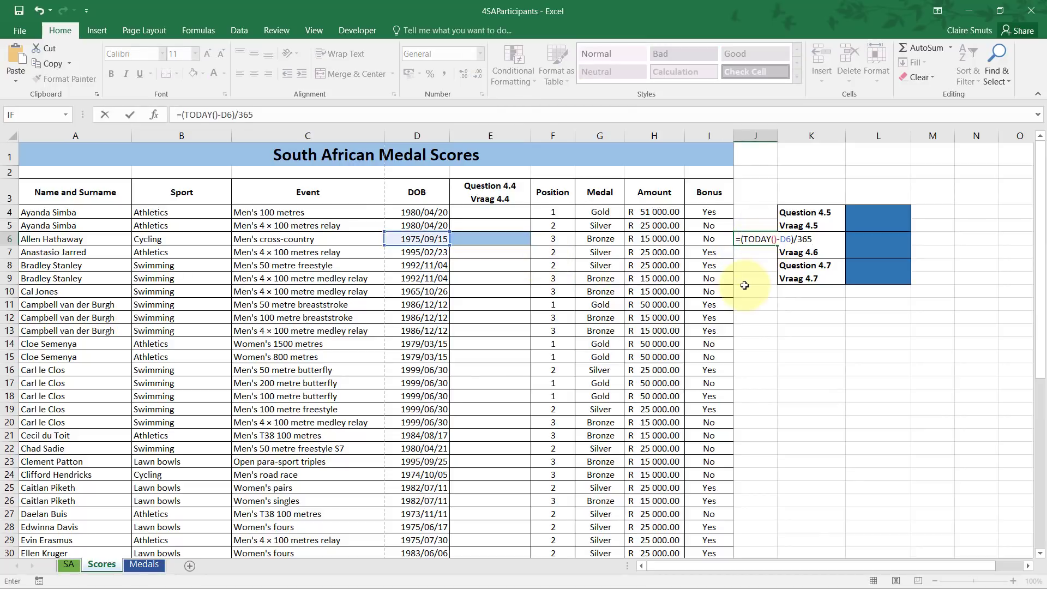
pyautogui.hotkey('ctrl', 'Return')
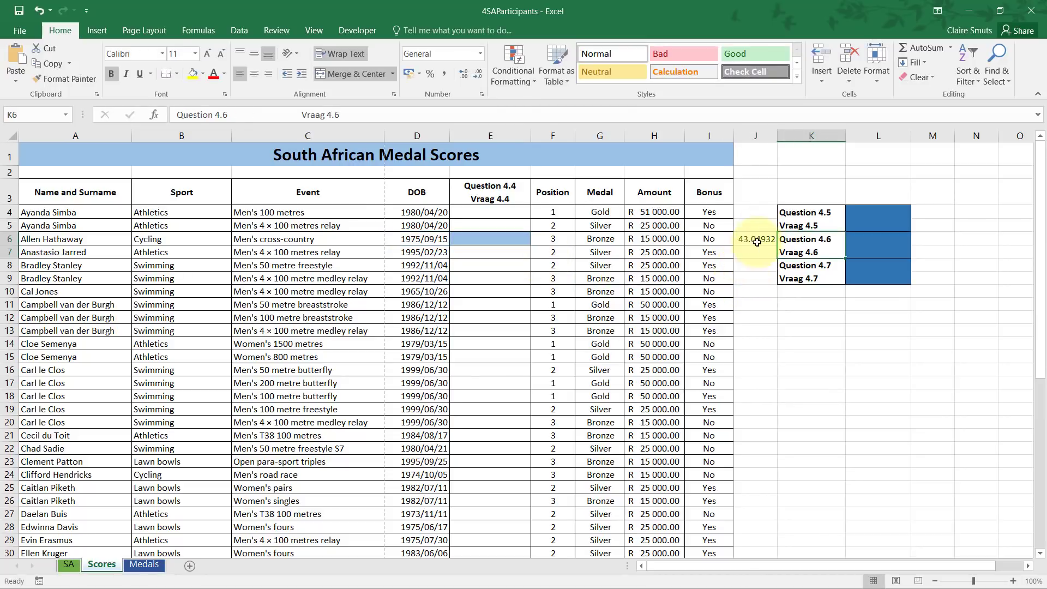
# Review the empty cell E6 and the age formula in helper cell J6 without changing either
pyautogui.click(492, 240)
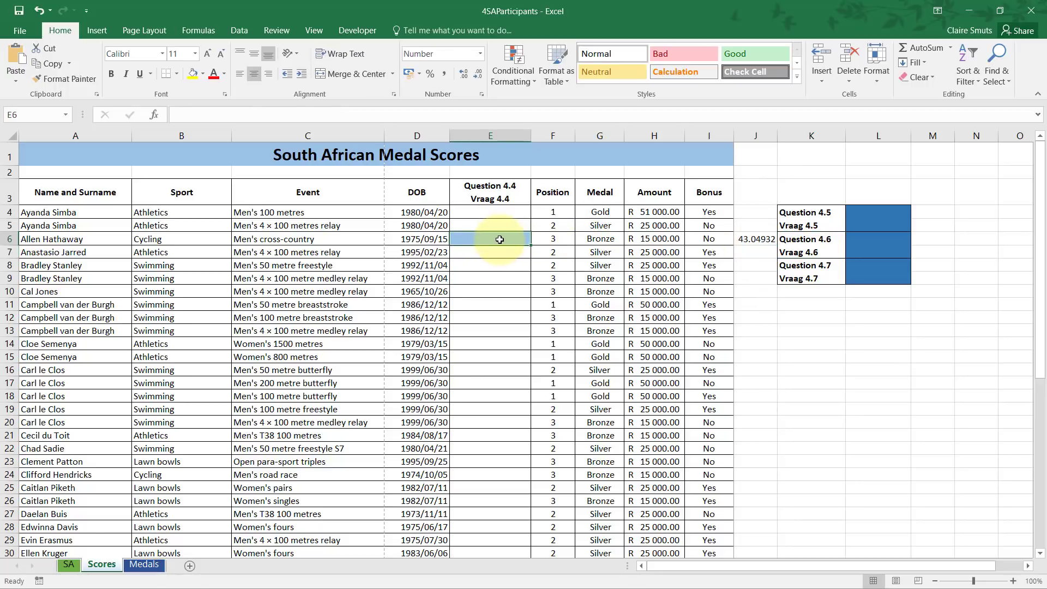
pyautogui.click(204, 113)
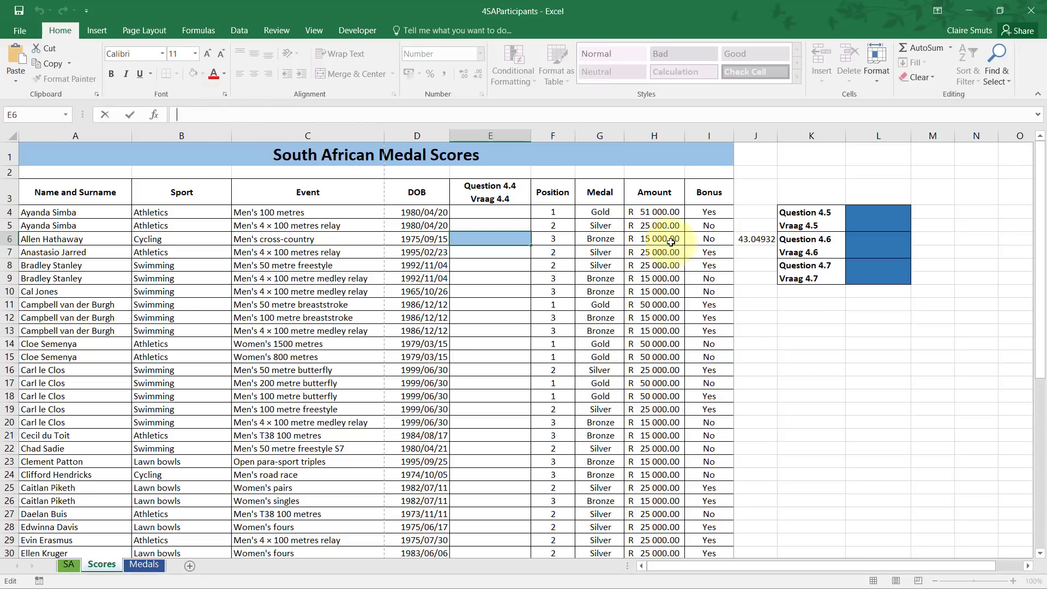
pyautogui.click(755, 240)
pyautogui.click(385, 113)
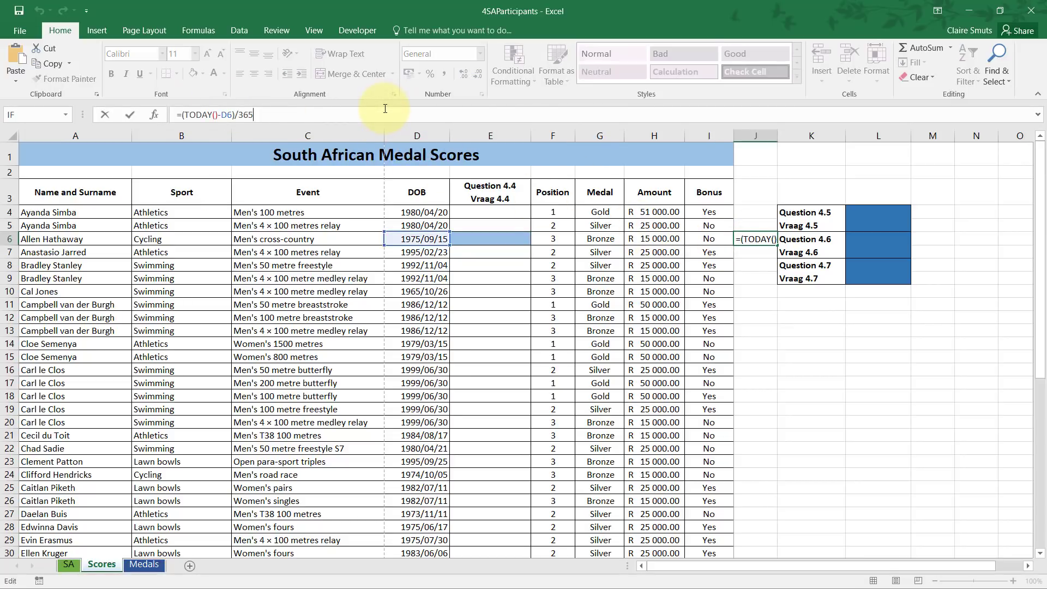
pyautogui.press('Return')
pyautogui.doubleClick(742, 240)
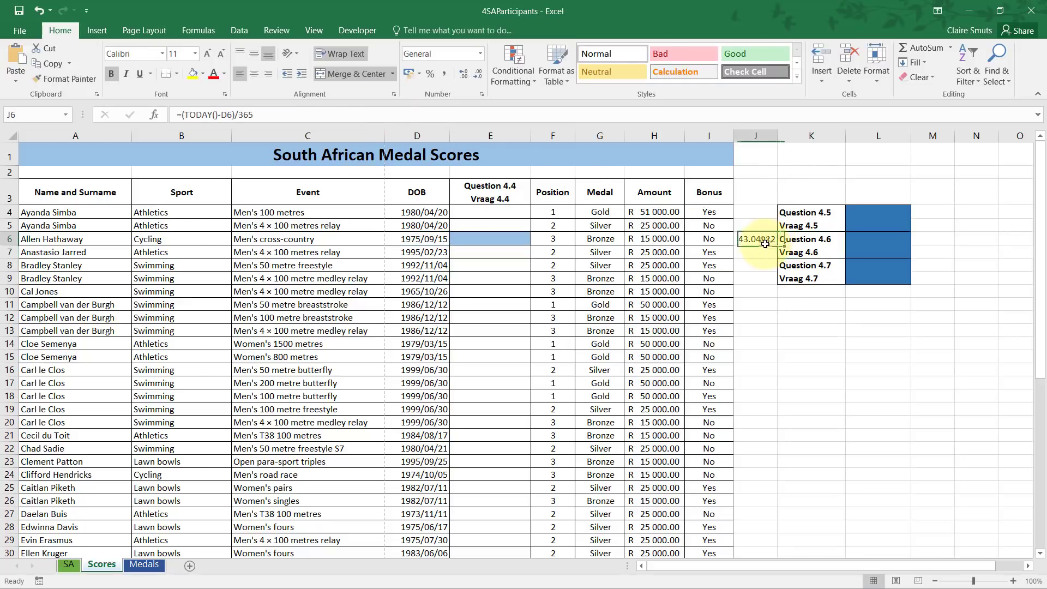
pyautogui.press('Escape')
# Enter =ROUNDDOWN(J6,0) in cell E6 to turn the helper cell's age into completed years
pyautogui.click(509, 240)
pyautogui.write('=')
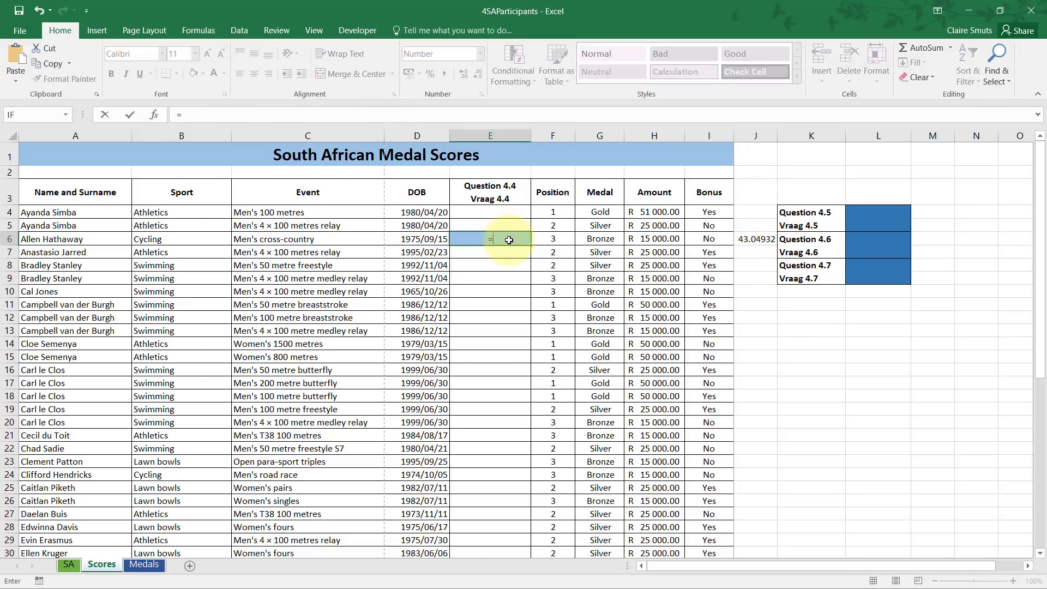
pyautogui.write('ROUNDDOWN(')
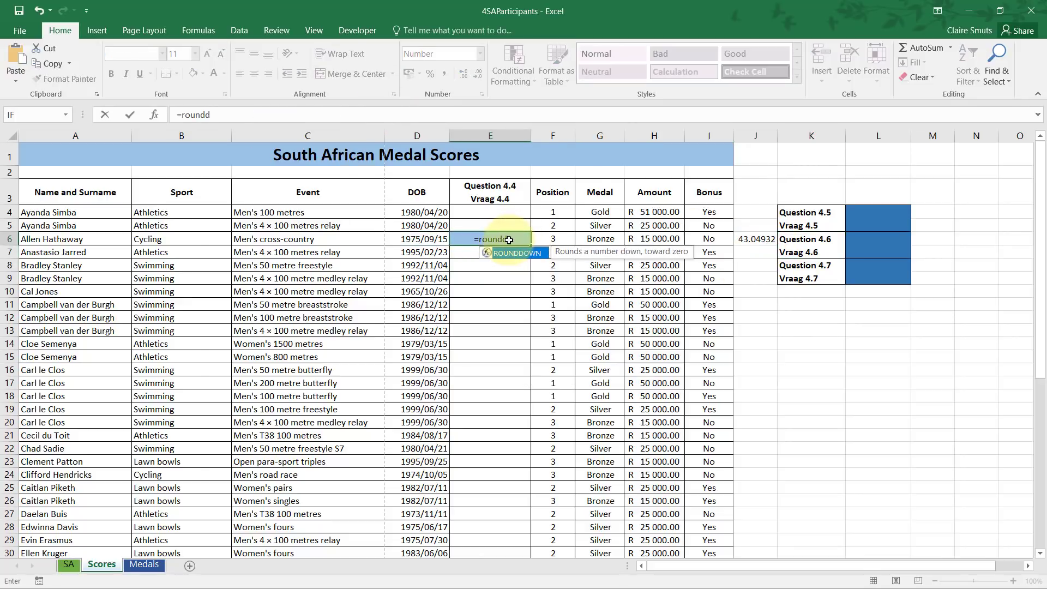
pyautogui.click(761, 239)
pyautogui.write(',0')
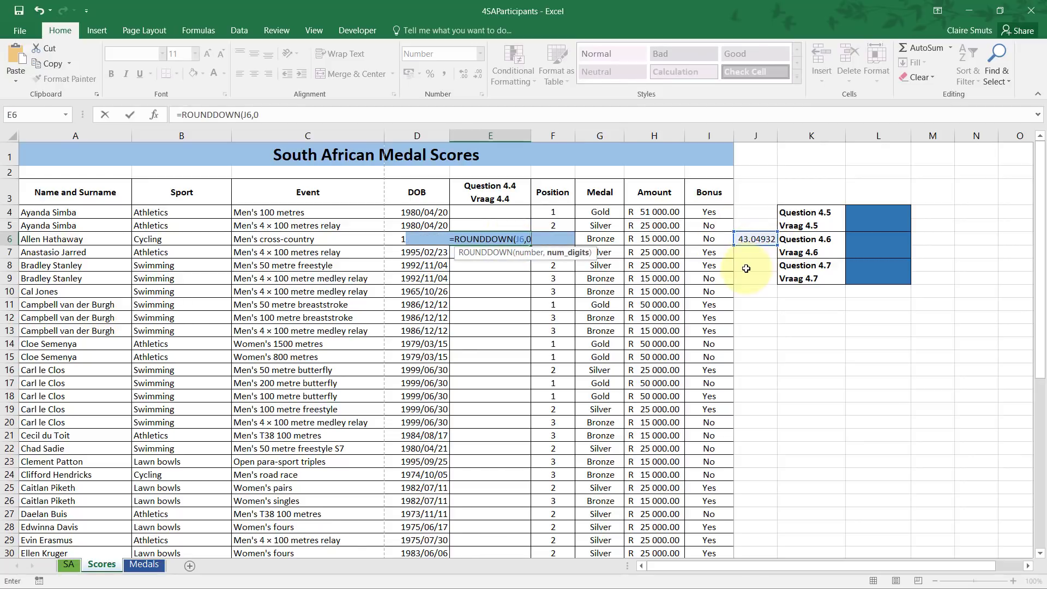
pyautogui.write(')')
pyautogui.press('Tab')
pyautogui.press('Up')
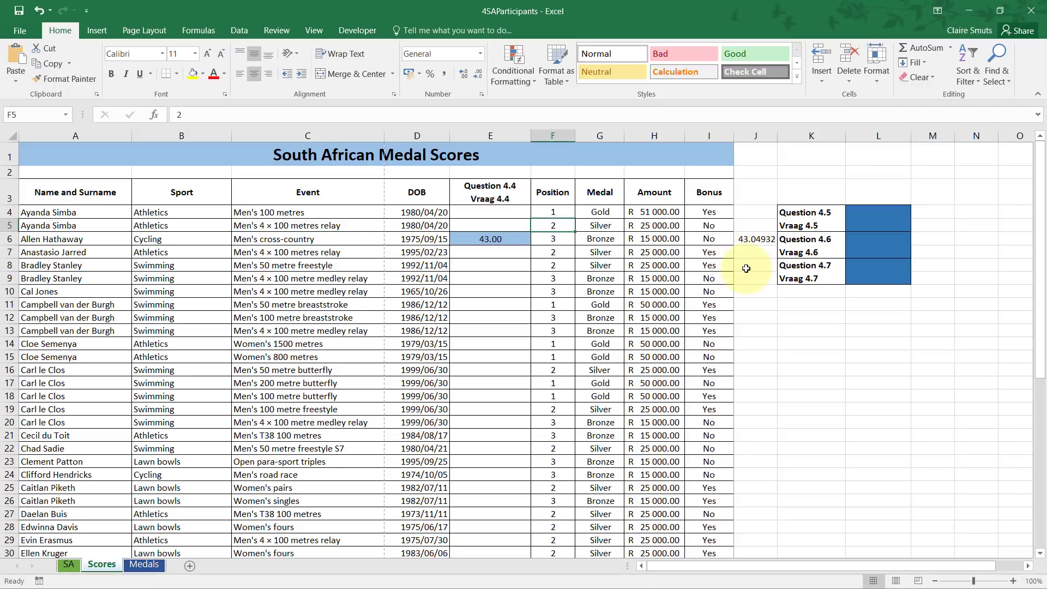
# Apply the General number format to the age in cell E6
pyautogui.click(514, 247)
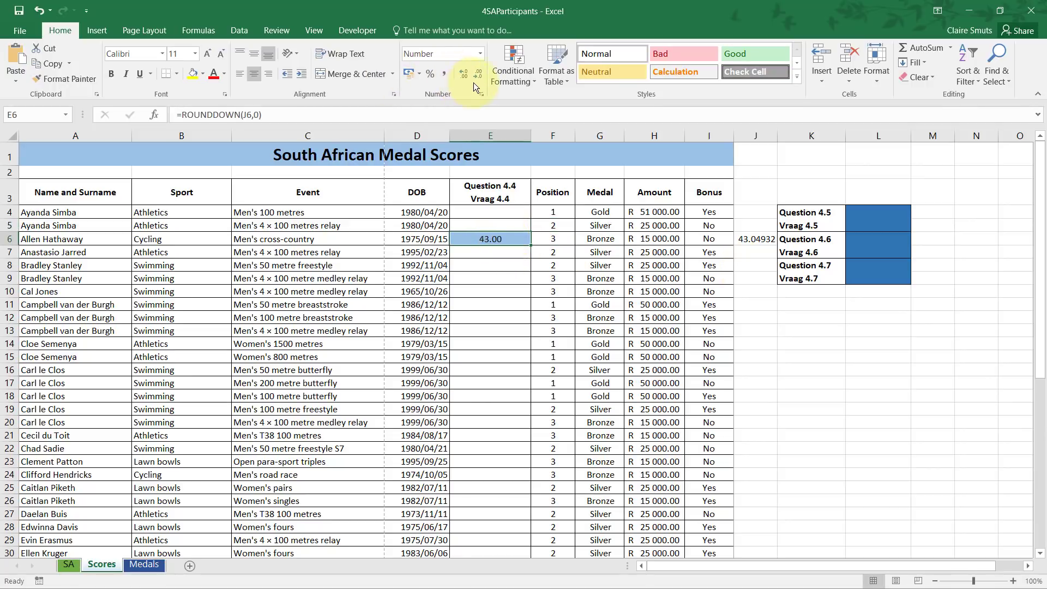
pyautogui.click(481, 53)
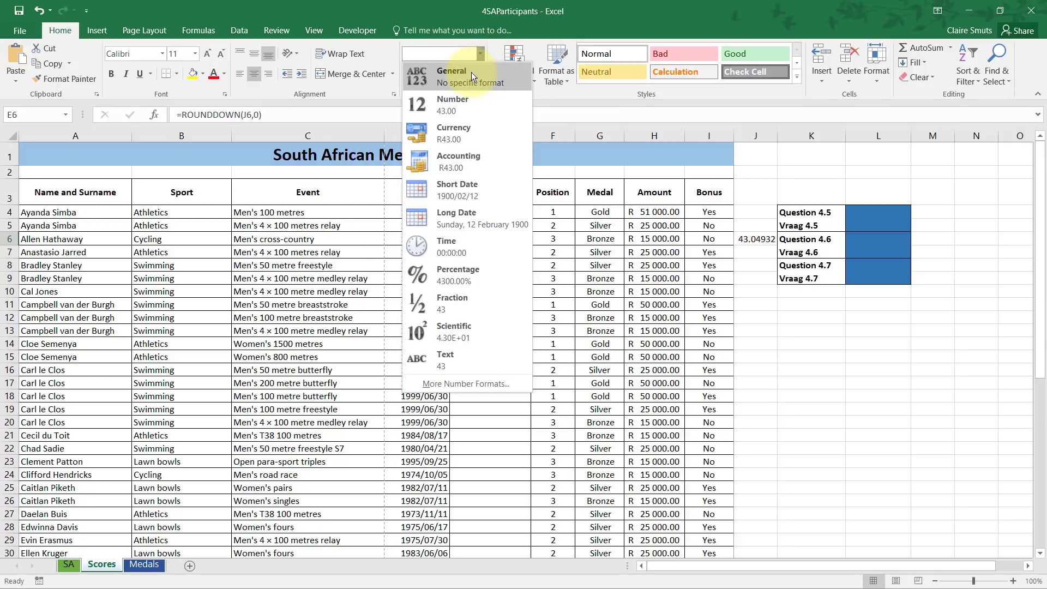
pyautogui.click(471, 72)
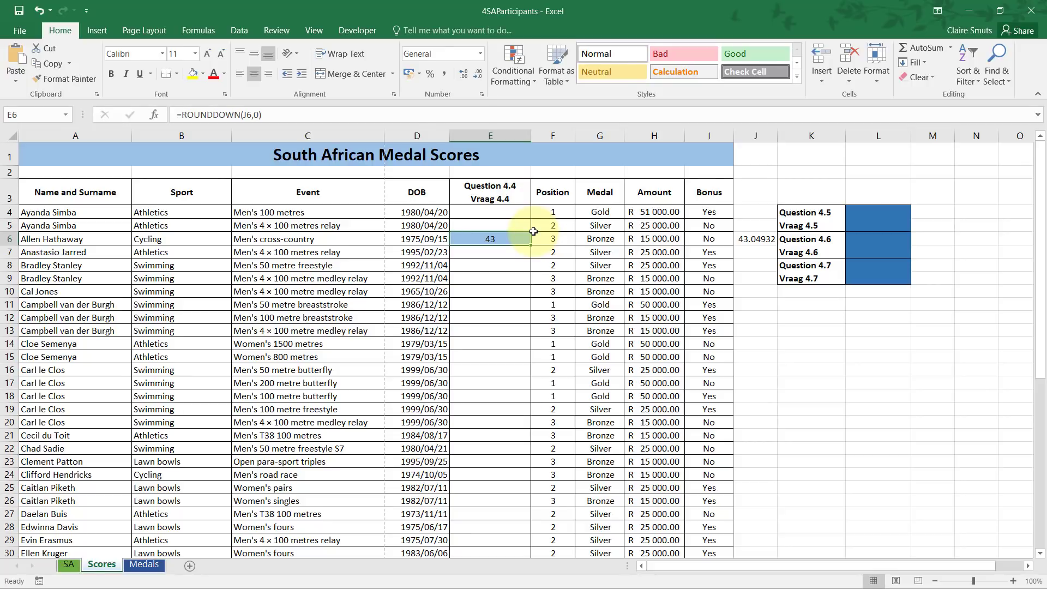
# Read question 4.5 in the PDF paper, return to the workbook, and locate answer cell L4 and the Position column F
pyautogui.hotkey('alt', 'Tab')
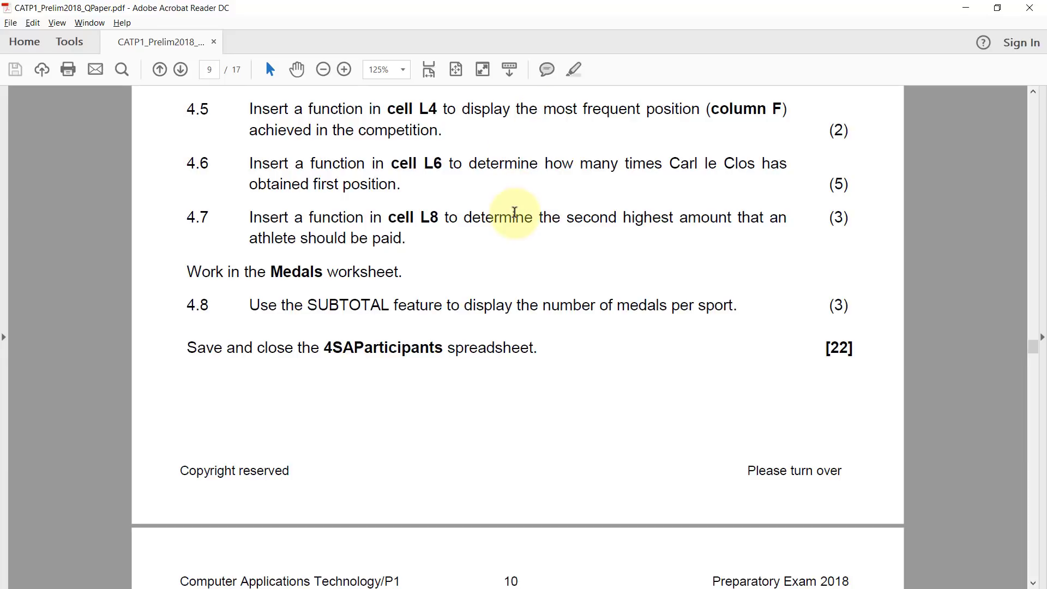
pyautogui.hotkey('alt', 'Tab')
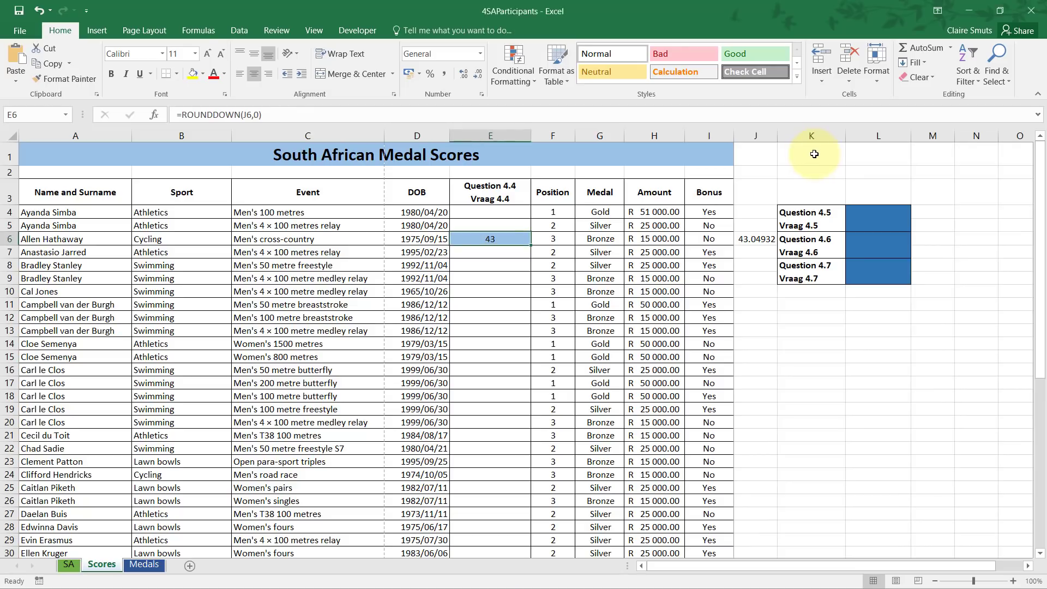
pyautogui.click(879, 225)
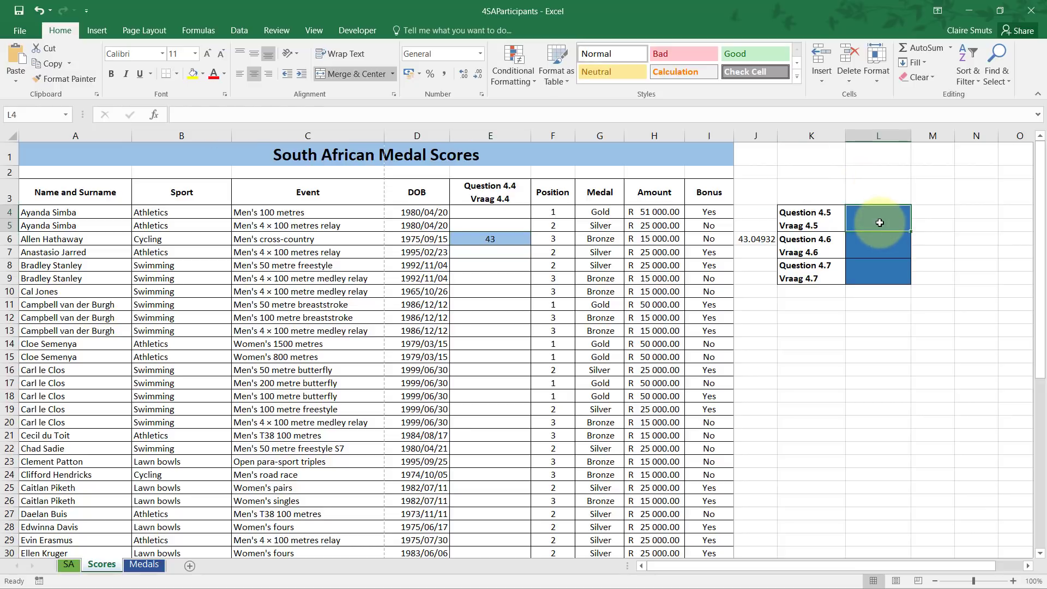
pyautogui.click(554, 135)
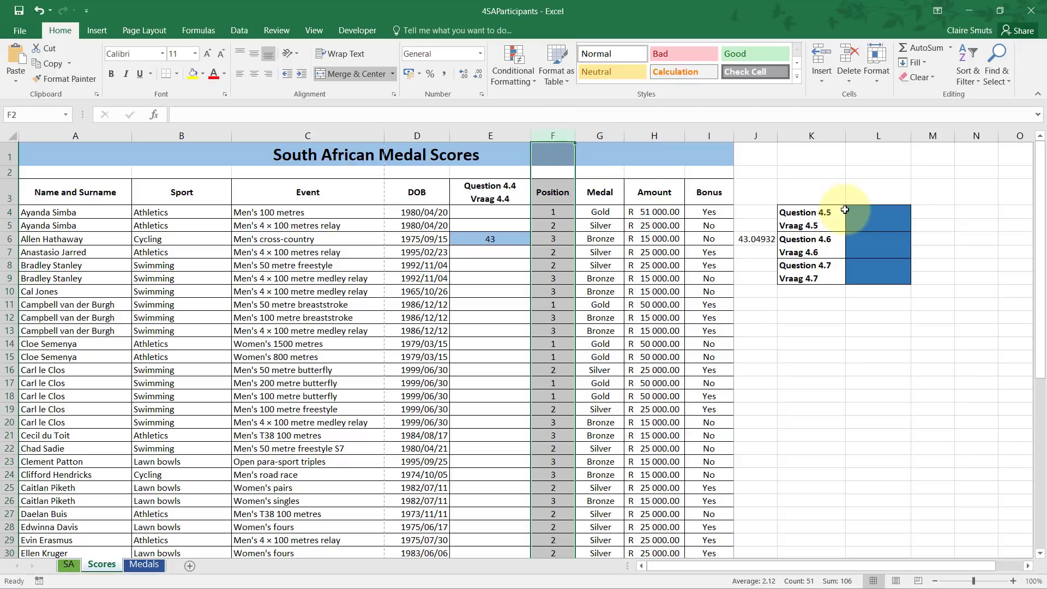
pyautogui.click(870, 217)
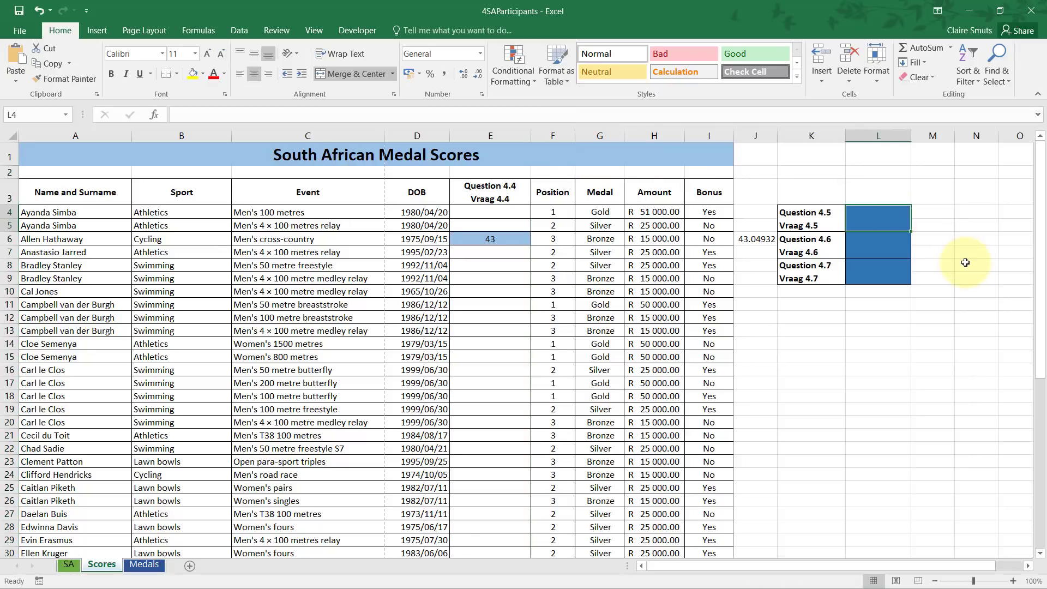
# Enter =MODE(F4:F53) in cell L4 to find the most frequent position for question 4.5
pyautogui.write('=')
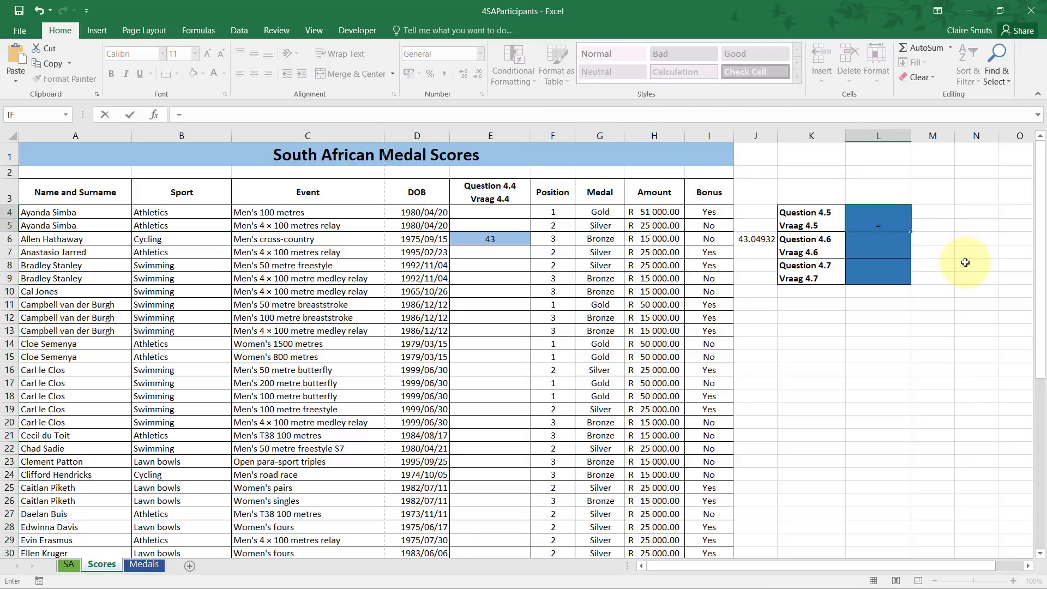
pyautogui.write('mo')
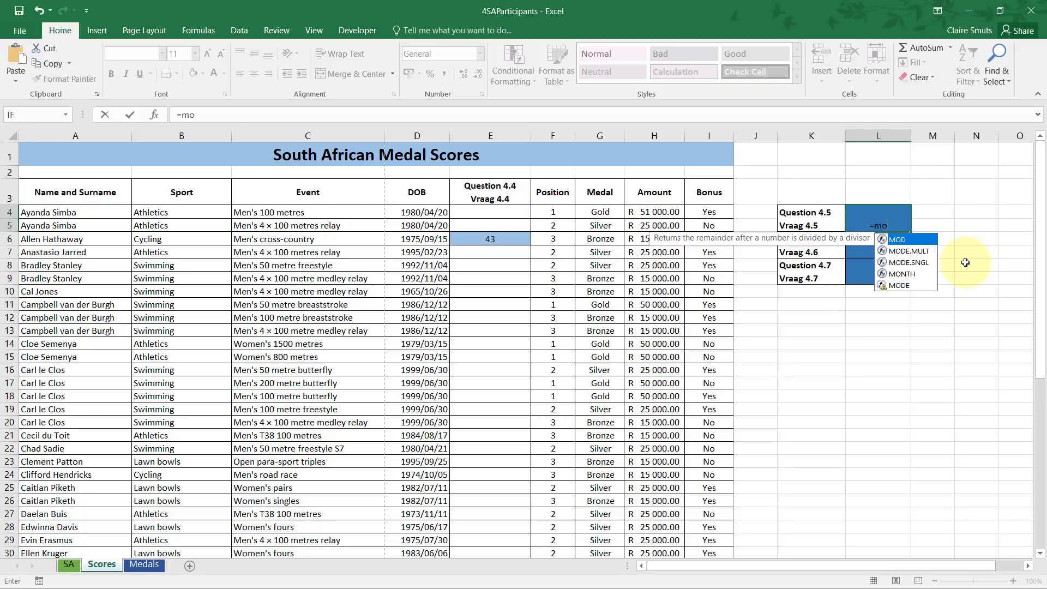
pyautogui.write('de')
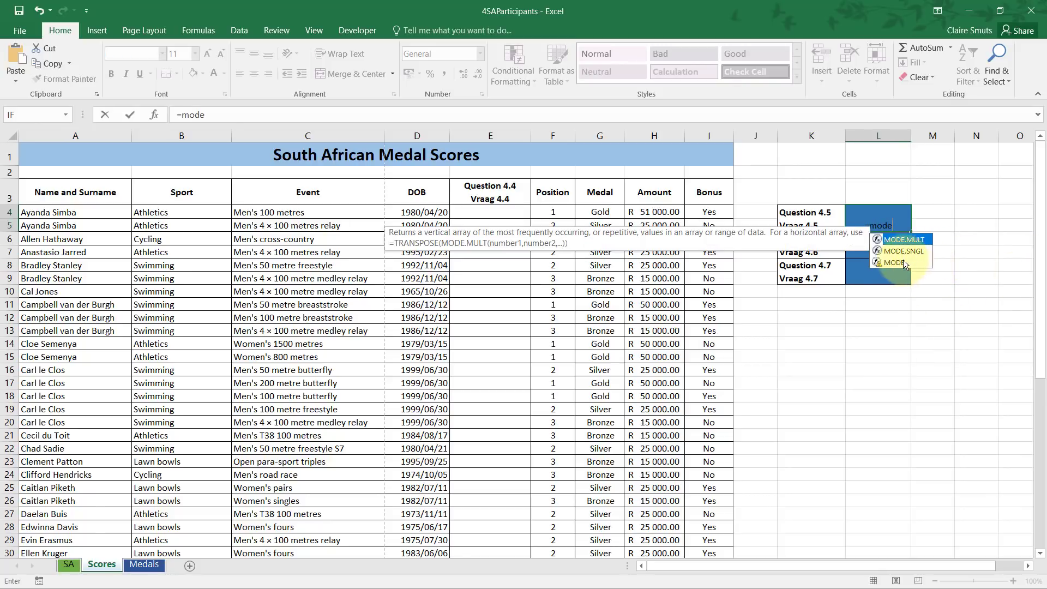
pyautogui.click(899, 262)
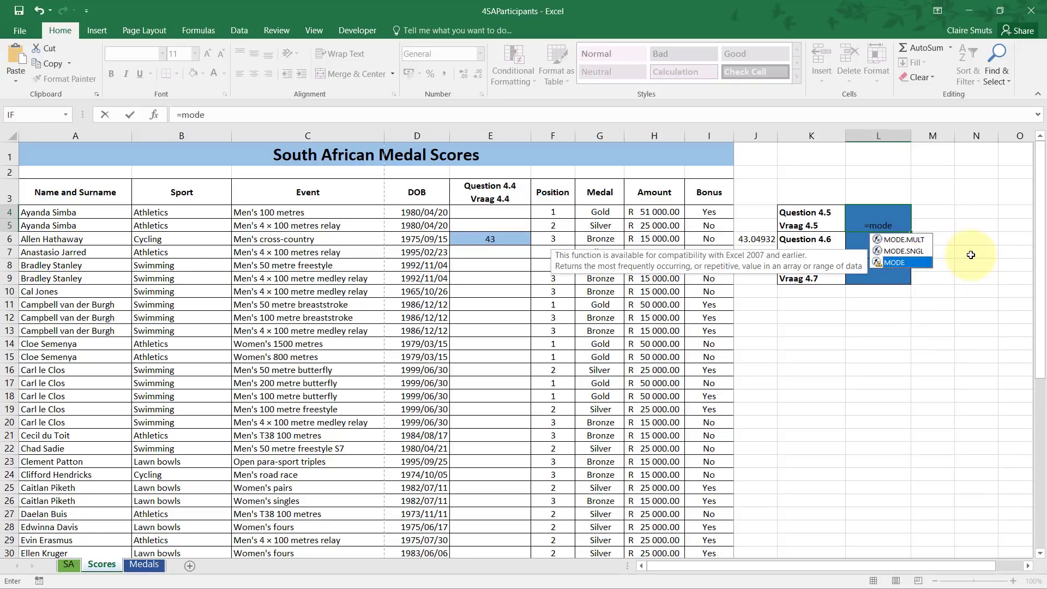
pyautogui.press('Tab')
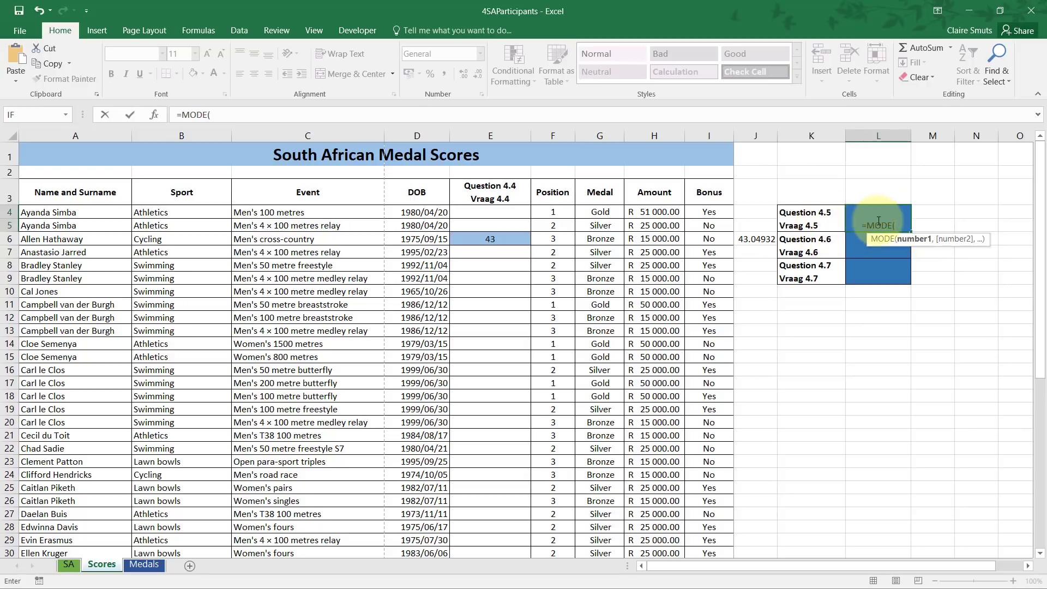
pyautogui.moveTo(559, 209); pyautogui.dragTo(561, 433)
pyautogui.scroll(10, 561, 433)
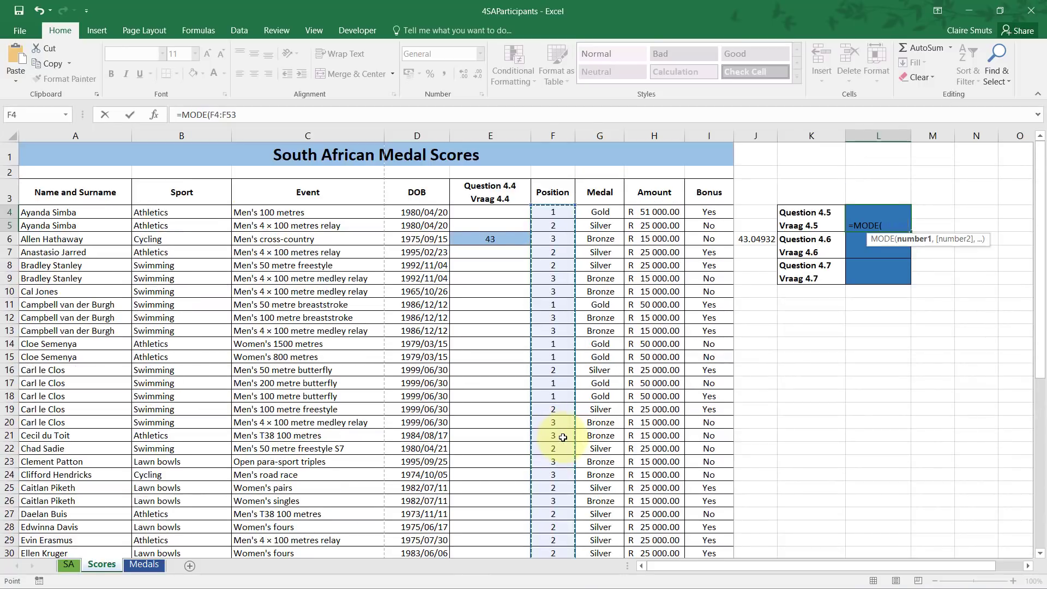
pyautogui.hotkey('ctrl', 'Return')
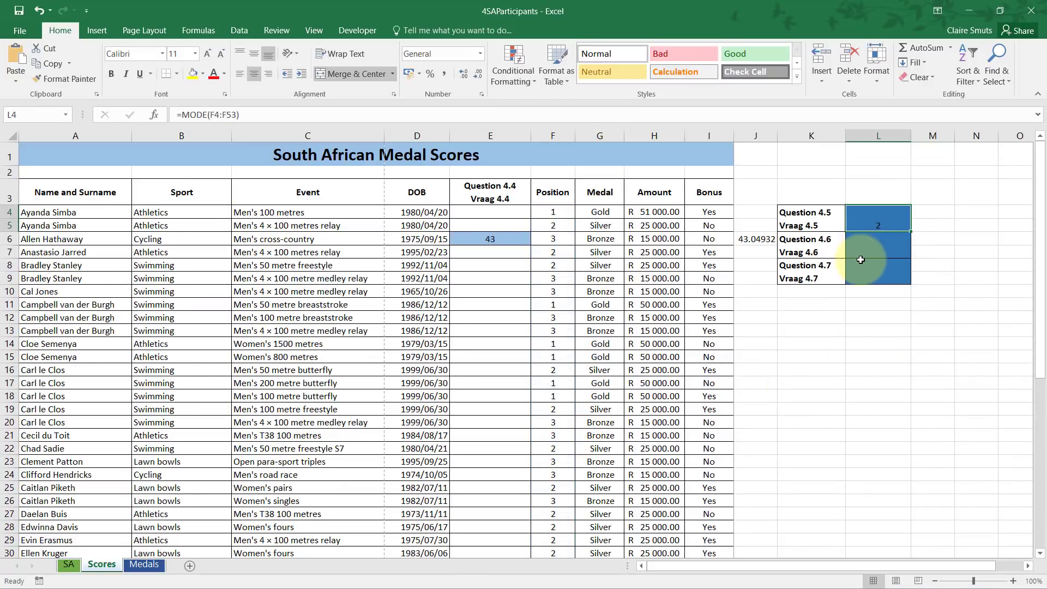
# Switch to the PDF paper, read question 4.6 and its mark allocation, and return to the workbook
pyautogui.hotkey('alt', 'Tab')
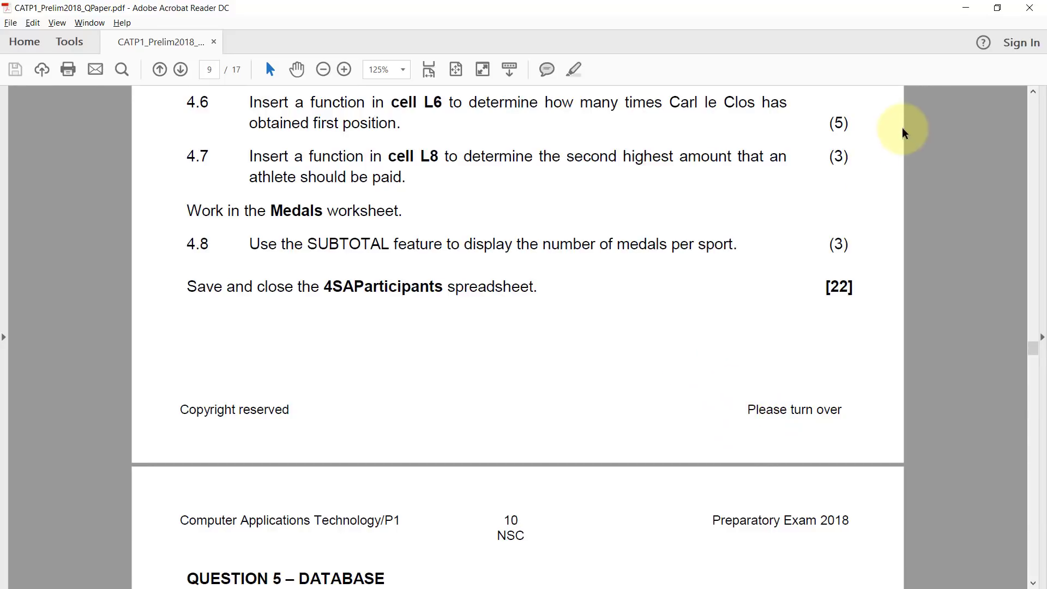
pyautogui.moveTo(824, 115); pyautogui.dragTo(846, 125)
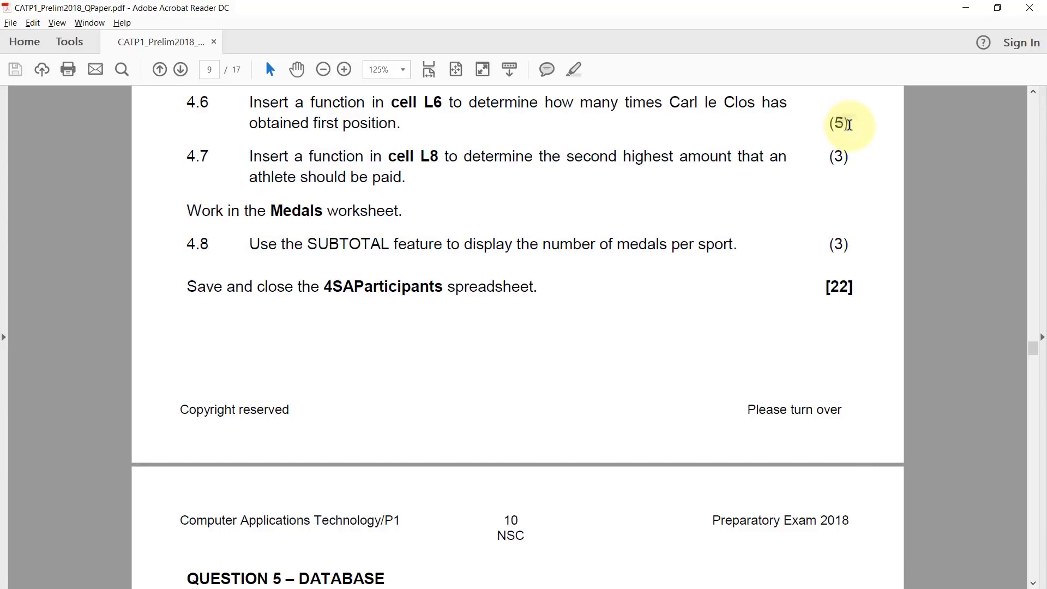
pyautogui.click(849, 124)
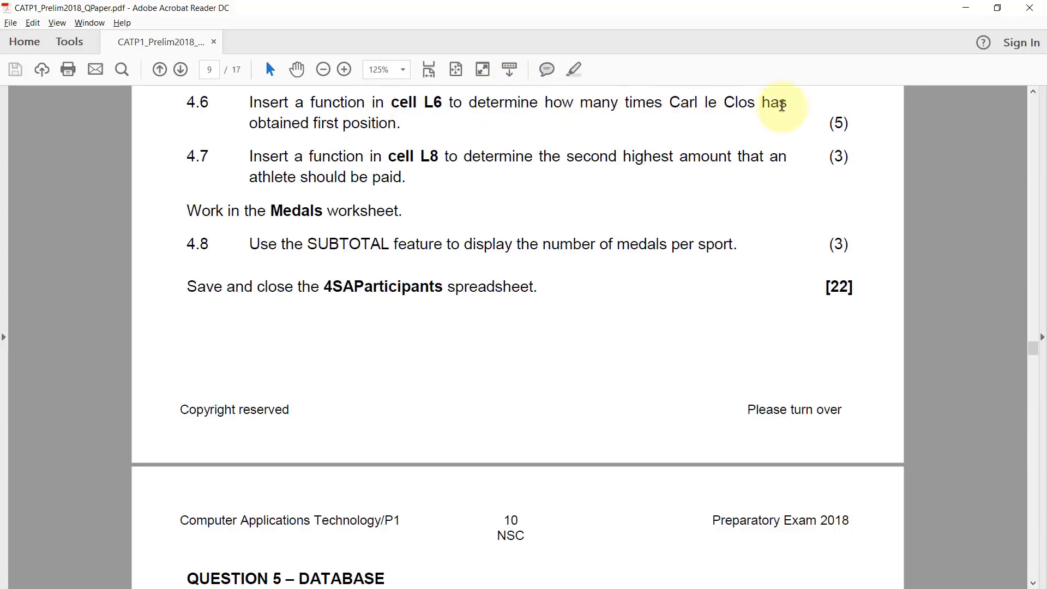
pyautogui.hotkey('alt', 'Tab')
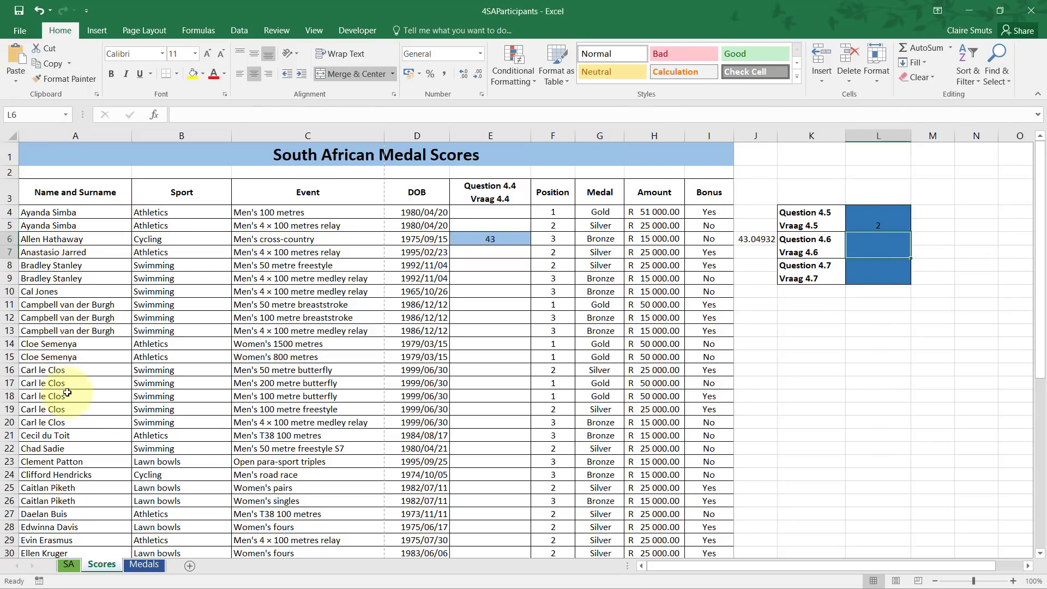
# Examine the positions in F16:F20 for the athlete named in question 4.6, focusing on the first-position entries
pyautogui.click(71, 371)
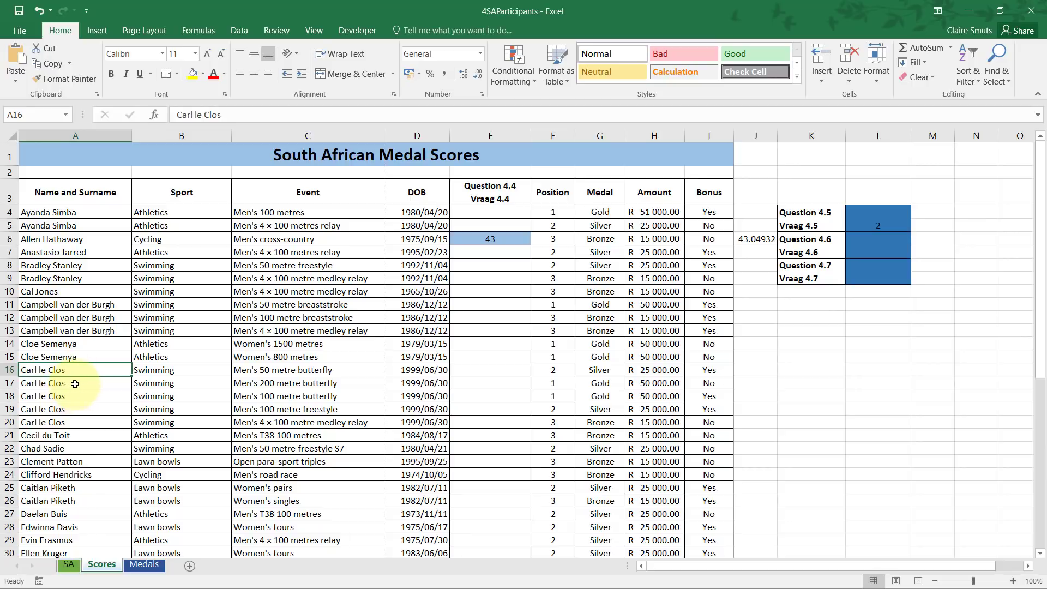
pyautogui.click(552, 396)
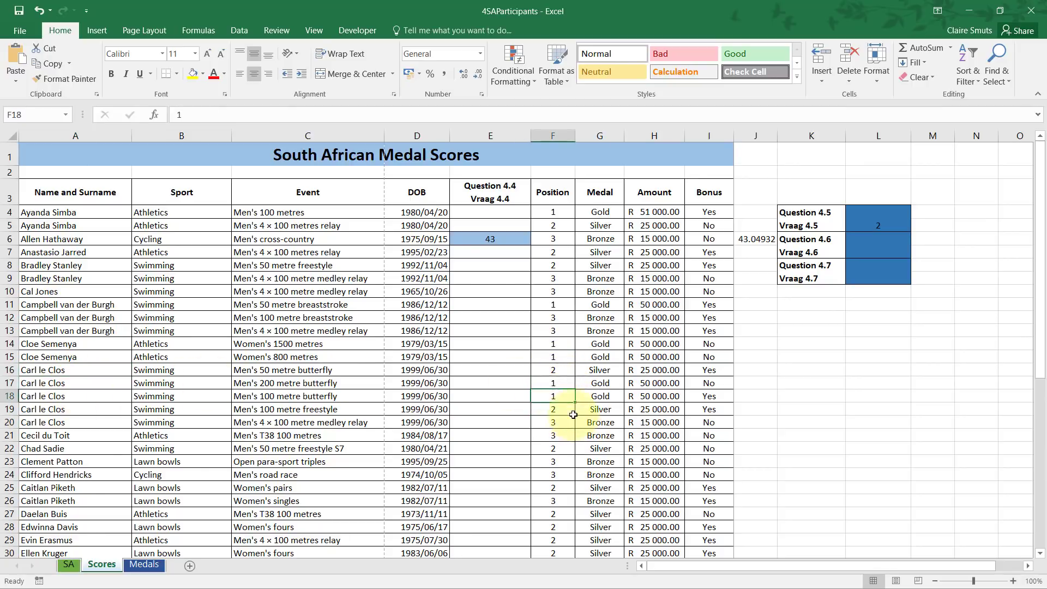
pyautogui.moveTo(575, 403); pyautogui.dragTo(562, 383)
pyautogui.scroll(-5, 104, 404)
pyautogui.scroll(-6, 105, 411)
pyautogui.scroll(11, 95, 442)
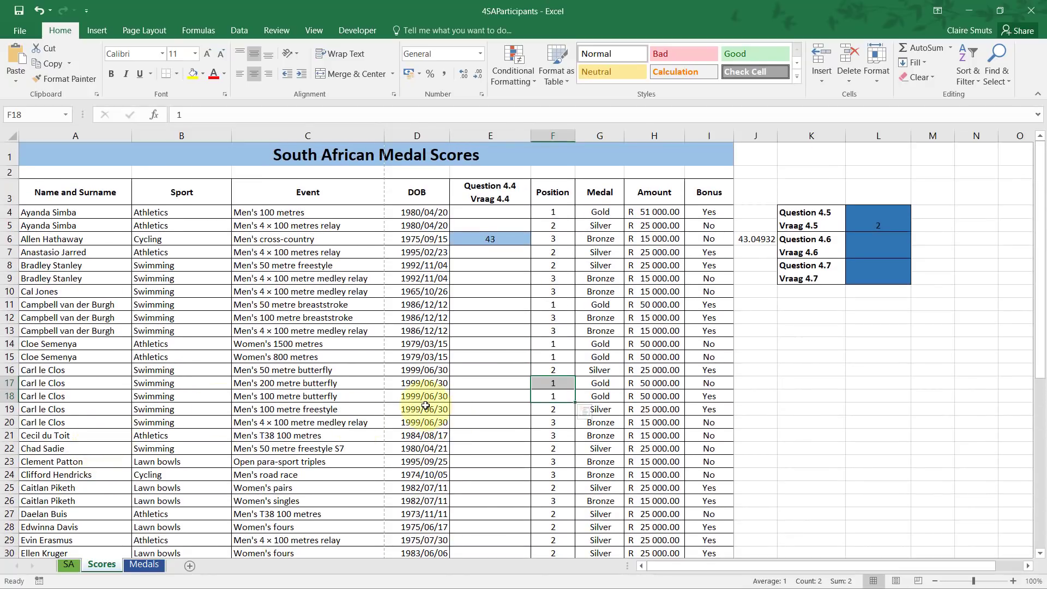
pyautogui.click(599, 357)
pyautogui.moveTo(561, 371); pyautogui.dragTo(548, 426)
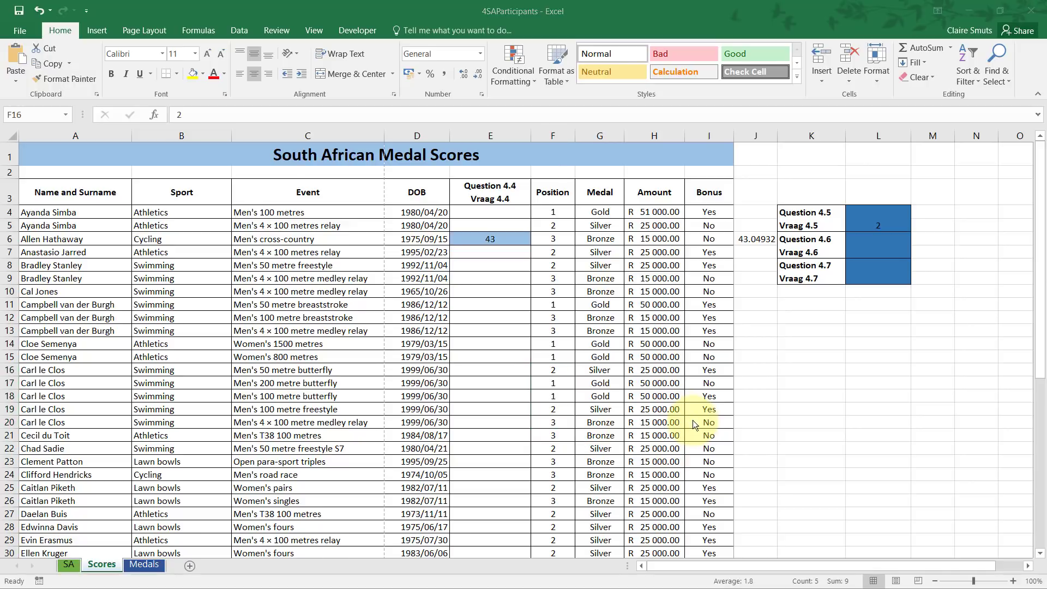
# Switch to the PDF paper, read the NOTE that formulae must still work if existing data changes, and return to the workbook
pyautogui.hotkey('alt', 'Tab')
pyautogui.scroll(5, 468, 479)
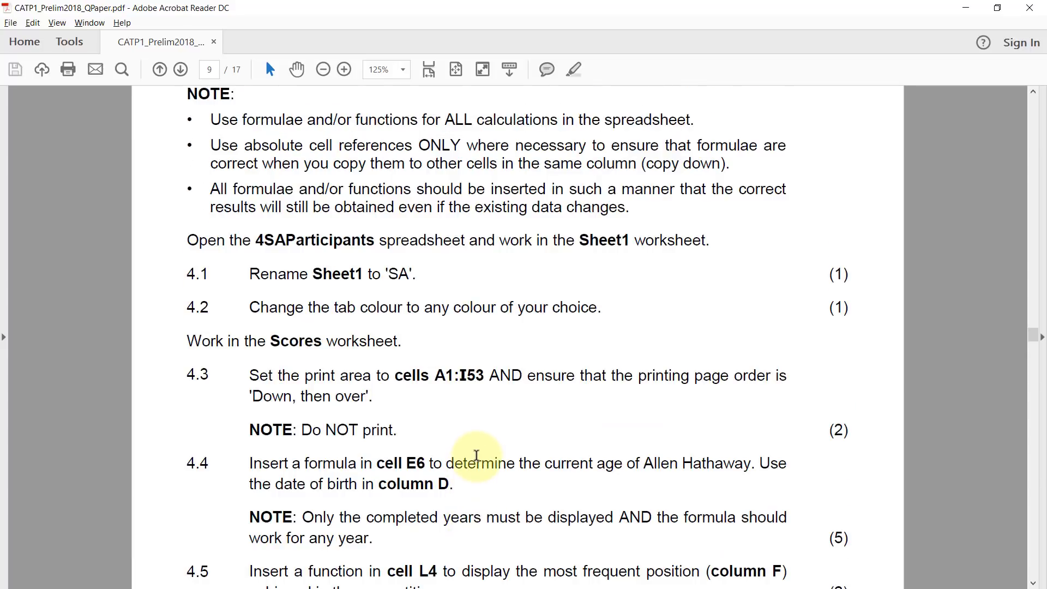
pyautogui.moveTo(211, 189); pyautogui.dragTo(627, 209)
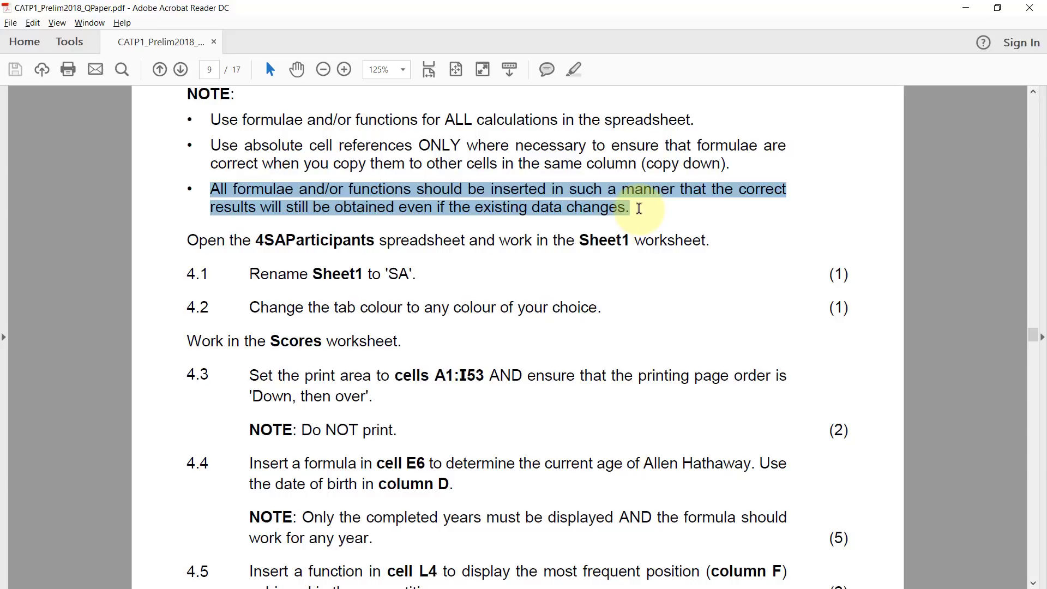
pyautogui.click(980, 4)
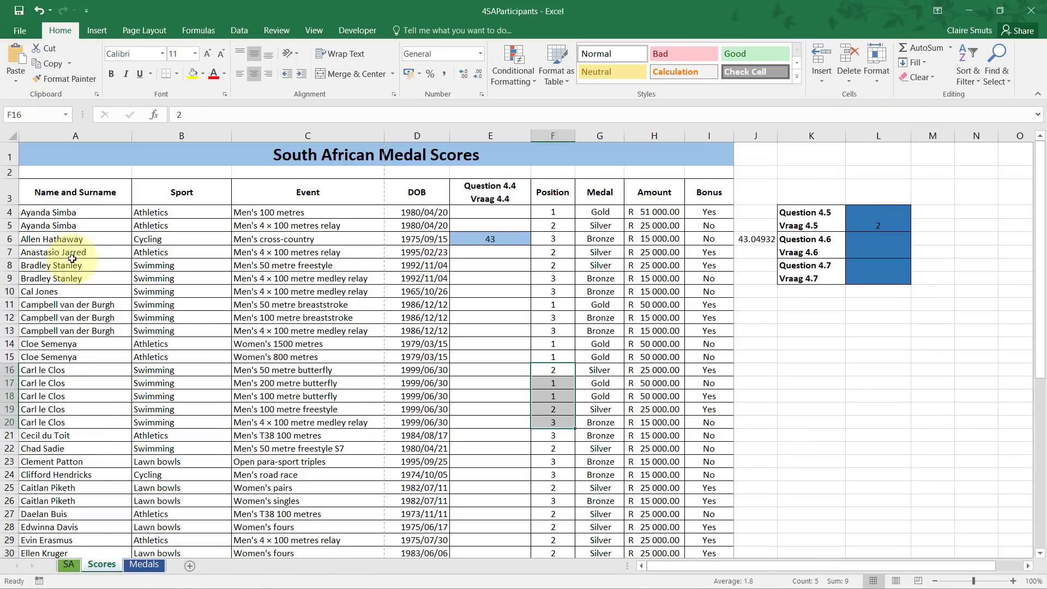
# Examine the entries in the Name and Surname column and the named athlete's positions in column F
pyautogui.click(79, 239)
pyautogui.click(82, 278)
pyautogui.scroll(-5, 87, 409)
pyautogui.click(72, 451)
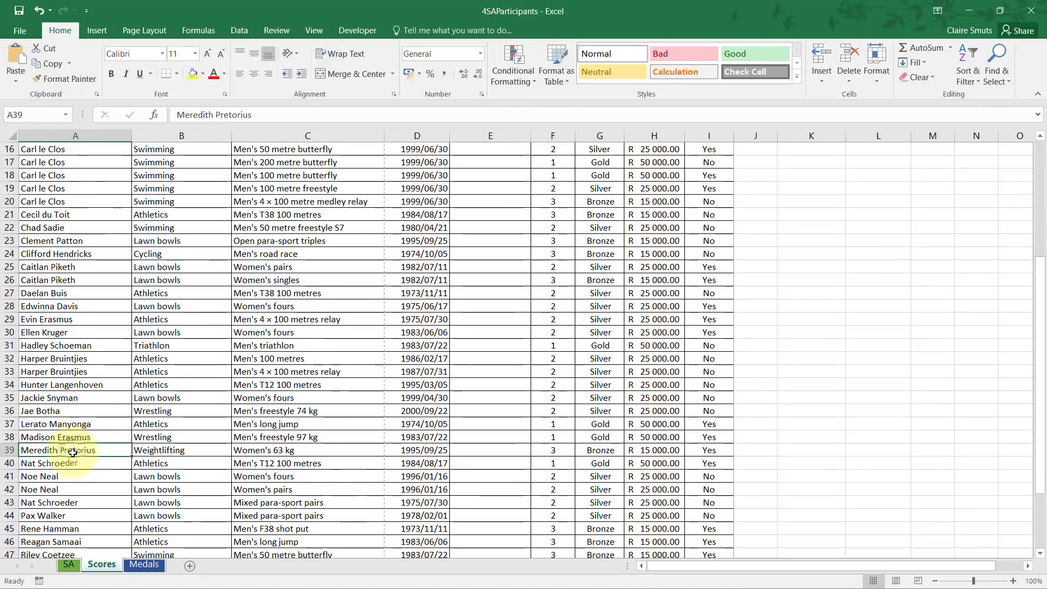
pyautogui.scroll(5, 84, 487)
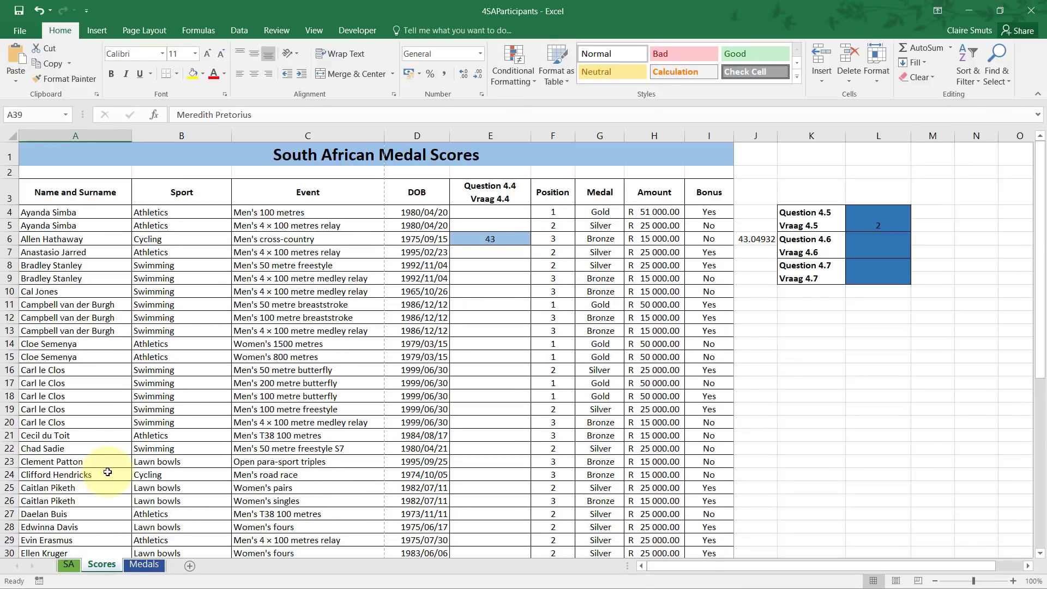
pyautogui.moveTo(594, 369); pyautogui.dragTo(580, 439)
pyautogui.moveTo(552, 369); pyautogui.dragTo(549, 430)
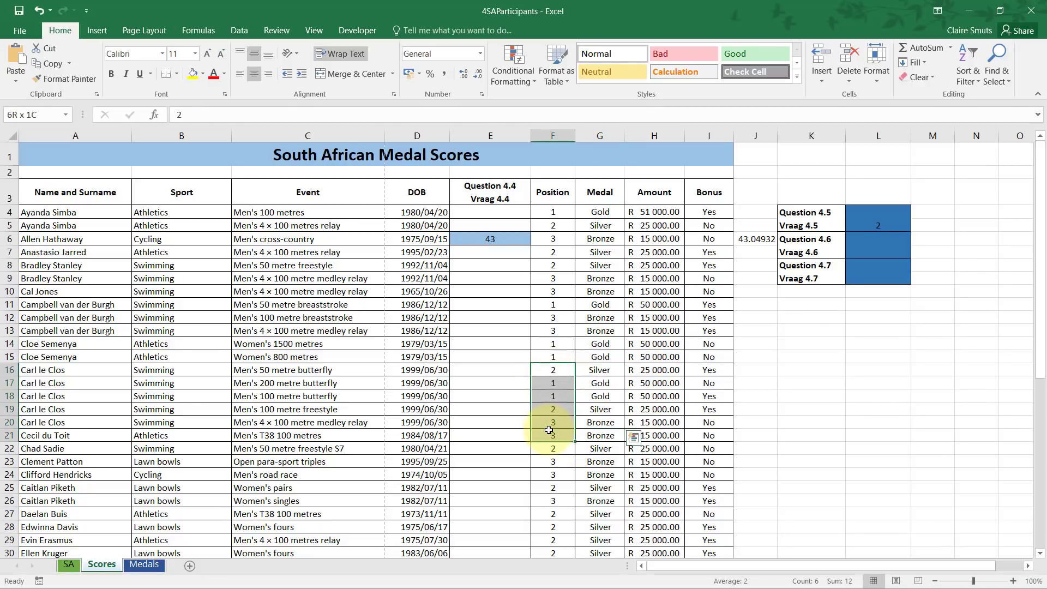
# Select answer cell L6, reread question 4.6 in the PDF paper, and return to the workbook
pyautogui.click(888, 249)
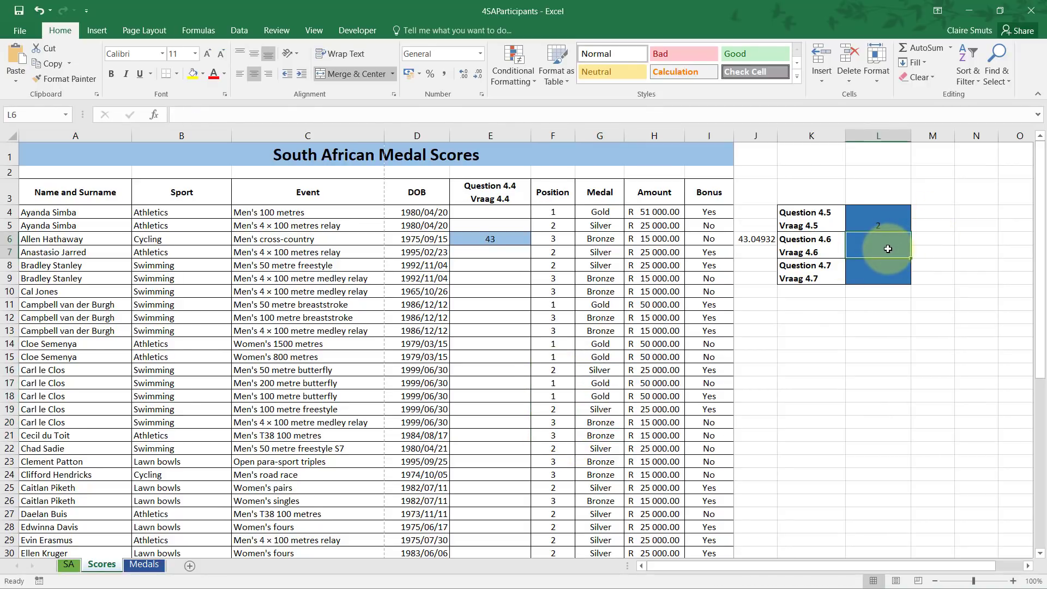
pyautogui.hotkey('alt', 'Tab')
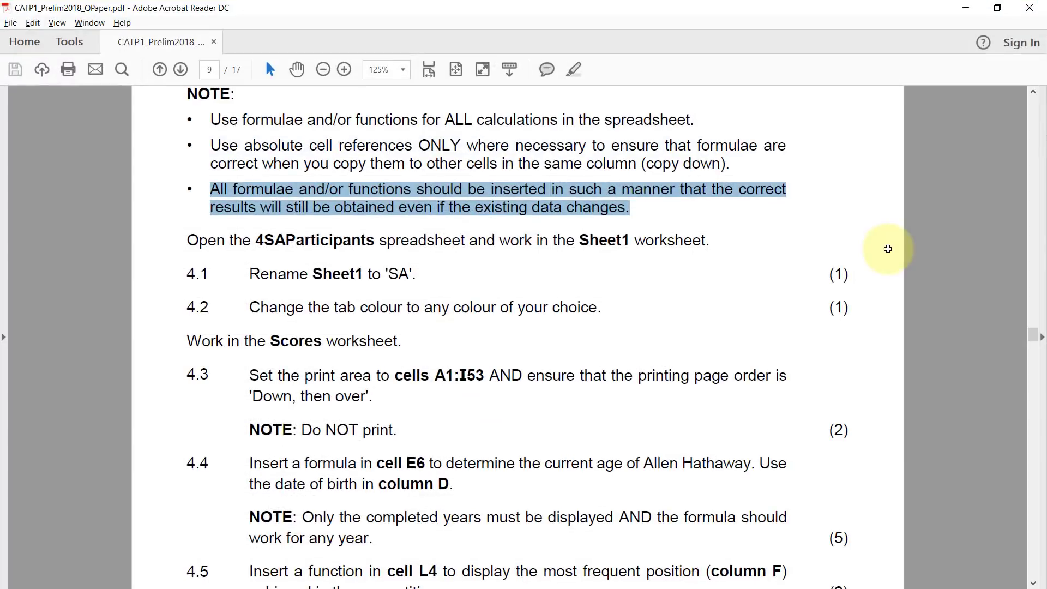
pyautogui.scroll(-6, 467, 322)
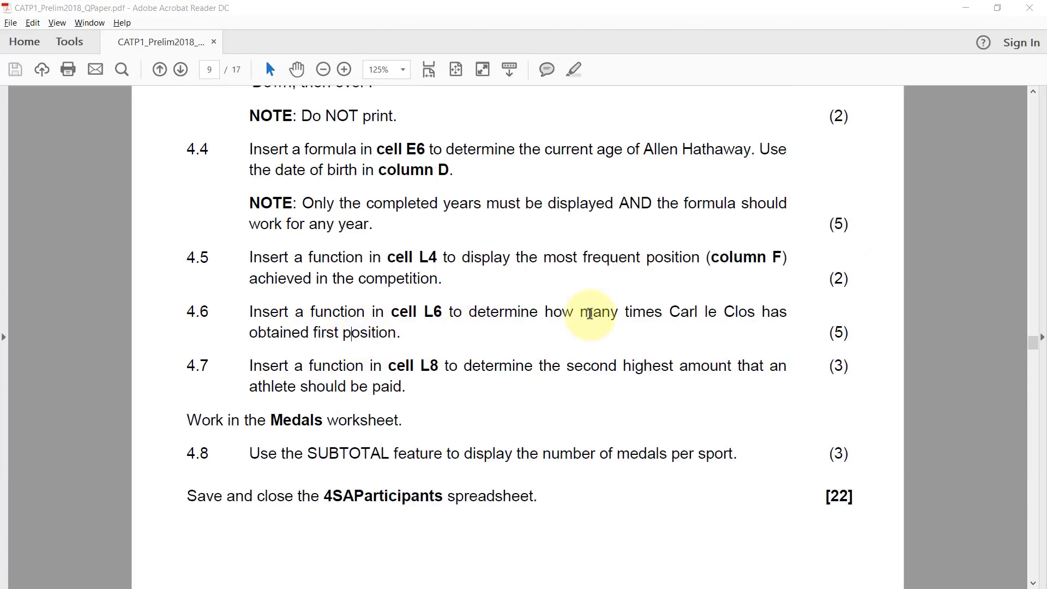
pyautogui.hotkey('alt', 'Tab')
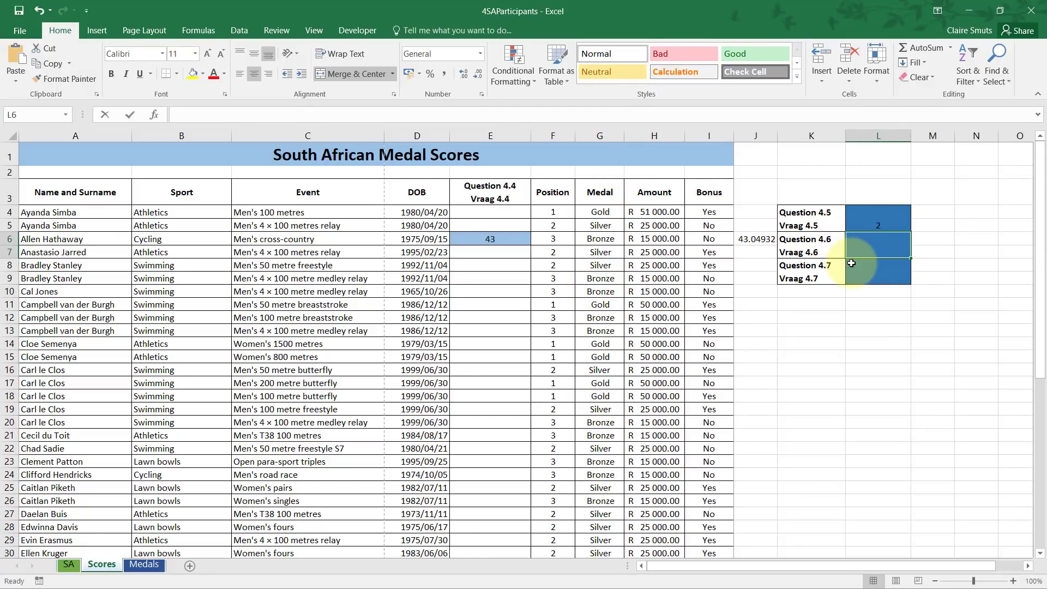
pyautogui.write('=')
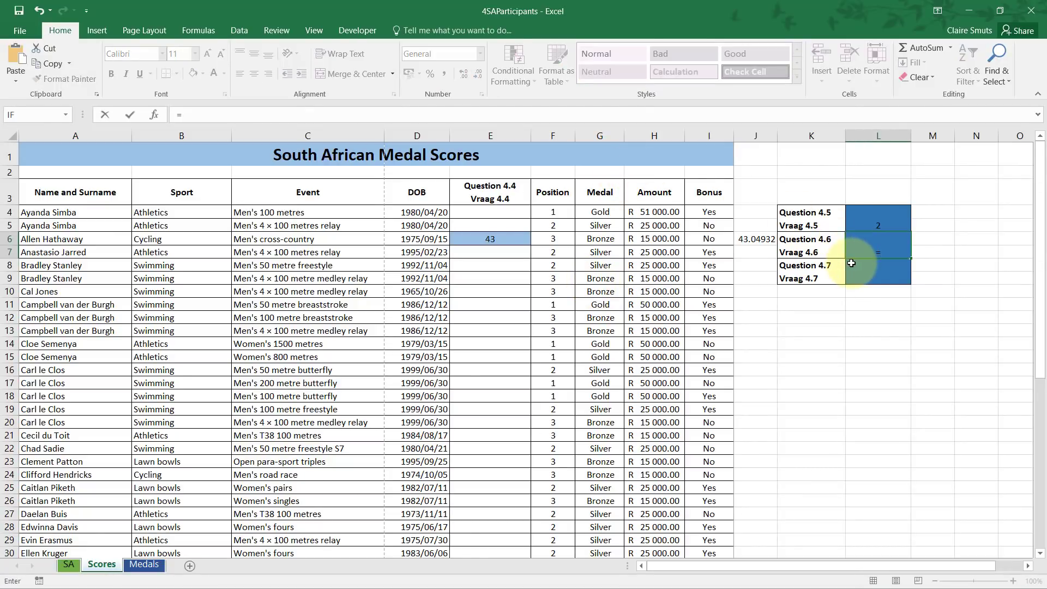
pyautogui.write('countifs')
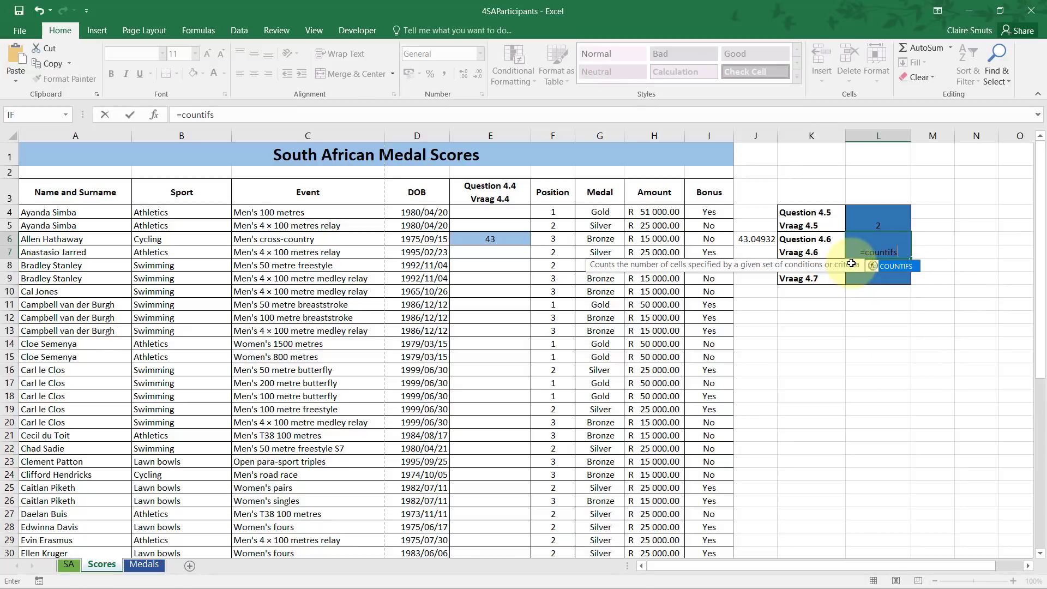
pyautogui.press('Tab')
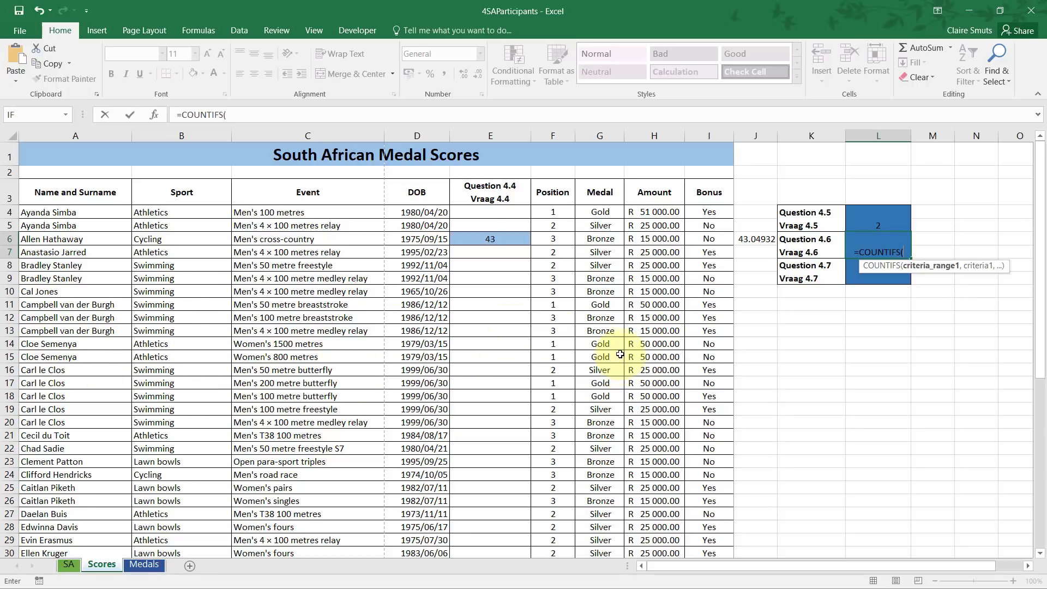
pyautogui.press('Escape')
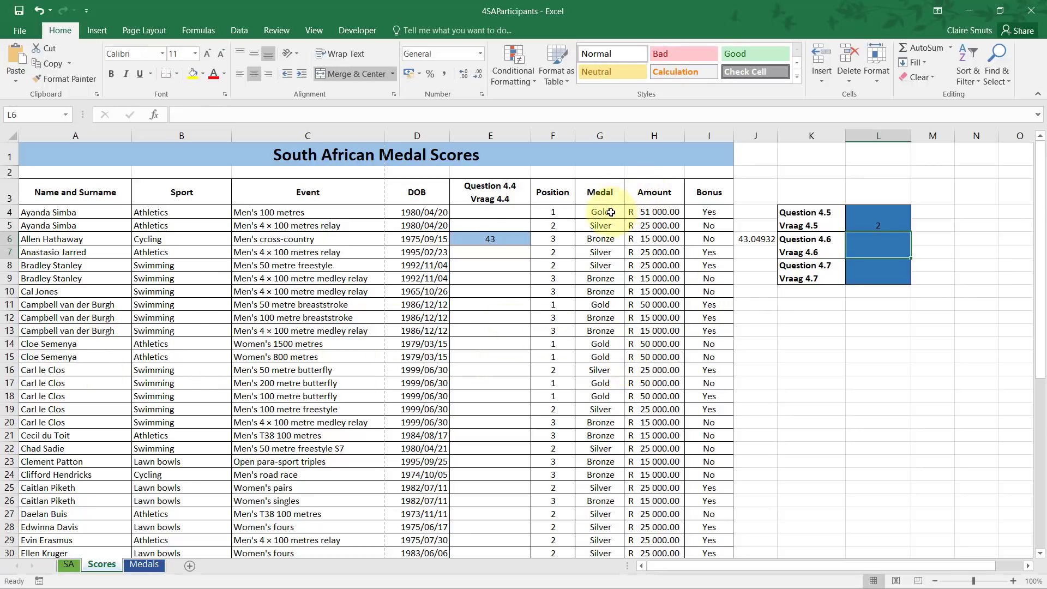
# Compare the Sport and Medal columns row by row, matching Athletics entries in rows 4 to 15 with their medals
pyautogui.moveTo(610, 212); pyautogui.dragTo(612, 508)
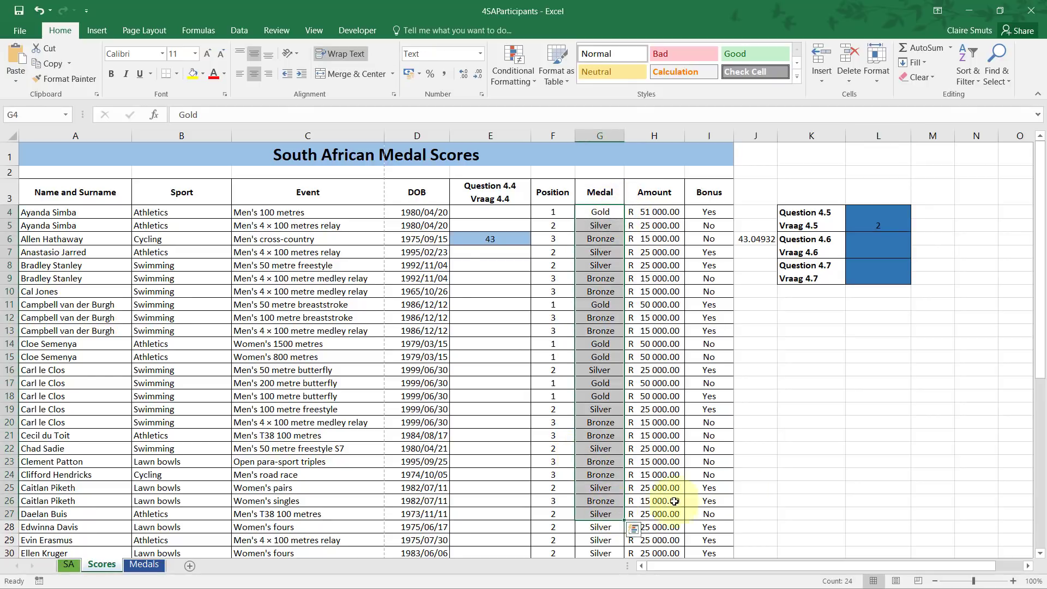
pyautogui.click(600, 316)
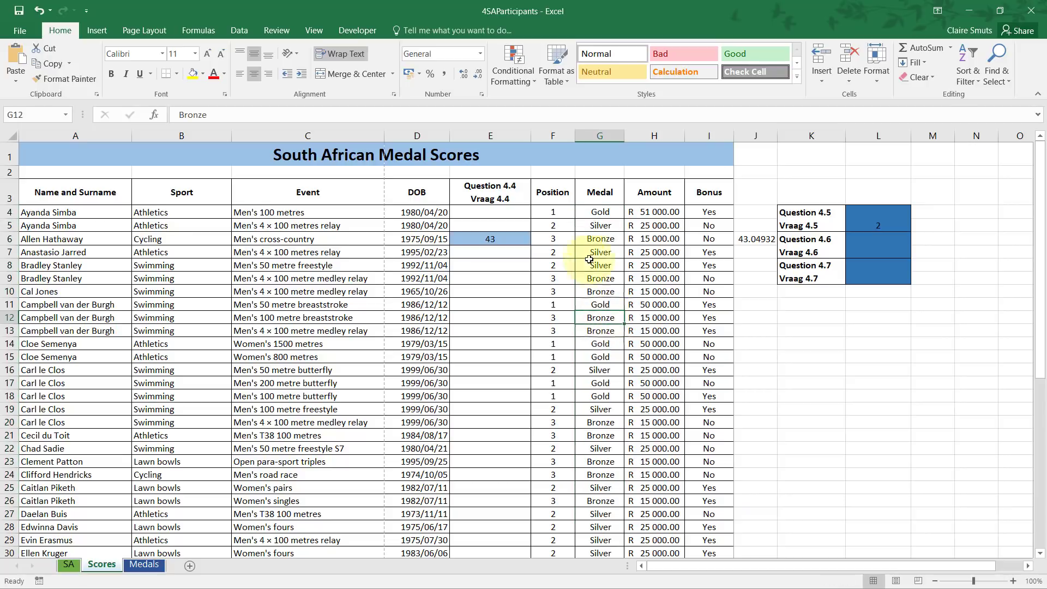
pyautogui.click(181, 212)
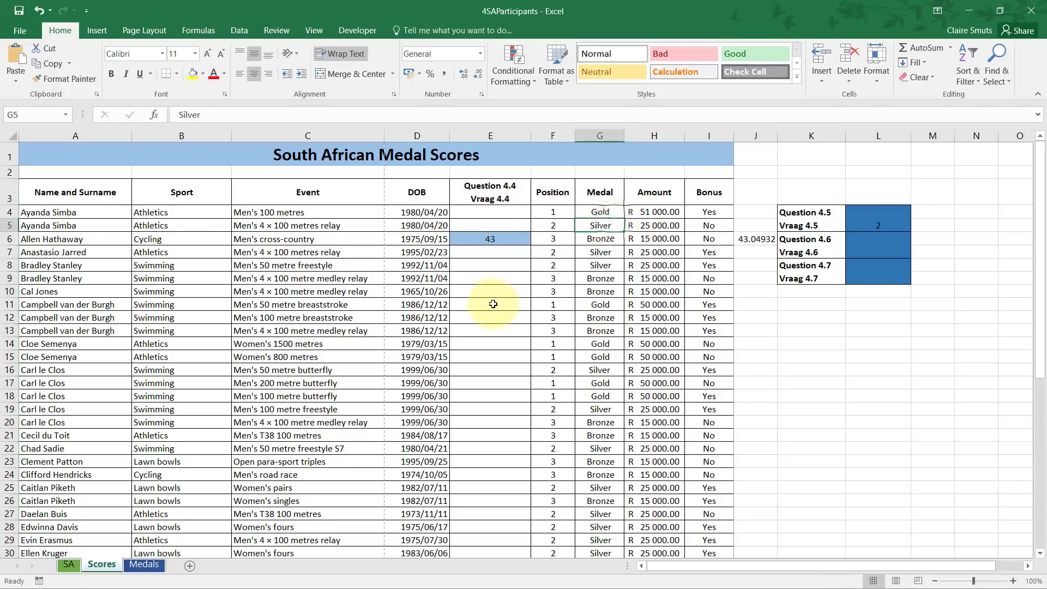
pyautogui.click(606, 211)
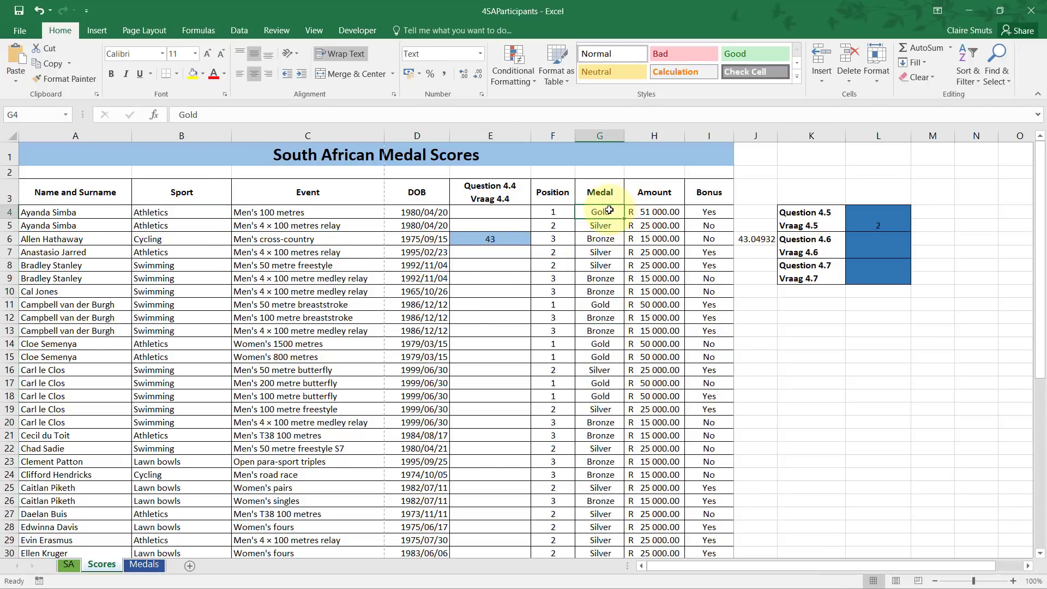
pyautogui.click(162, 212)
pyautogui.click(611, 212)
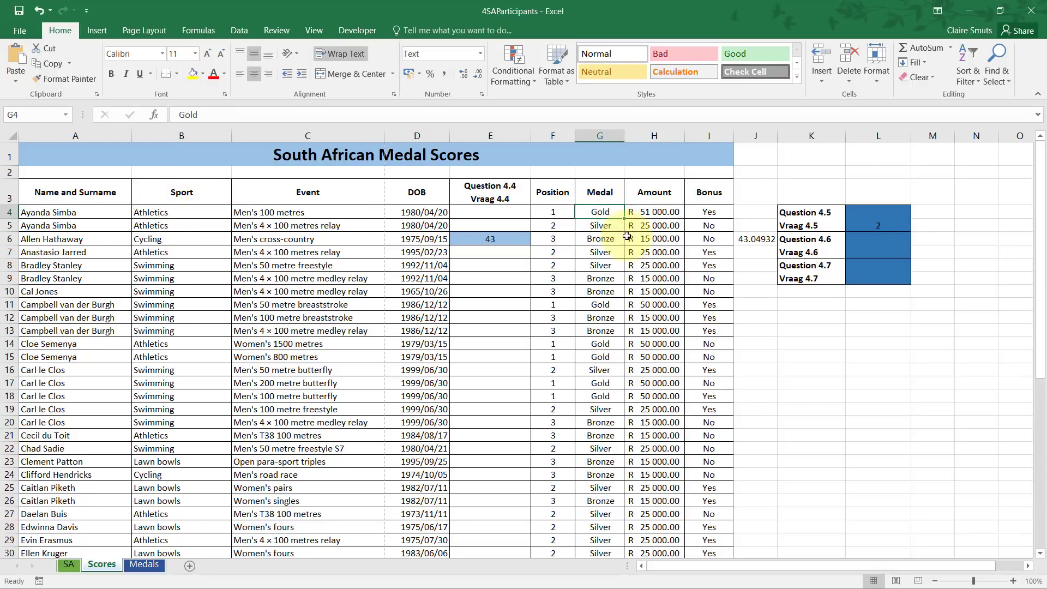
pyautogui.click(170, 213)
pyautogui.click(602, 212)
pyautogui.click(175, 226)
pyautogui.click(581, 229)
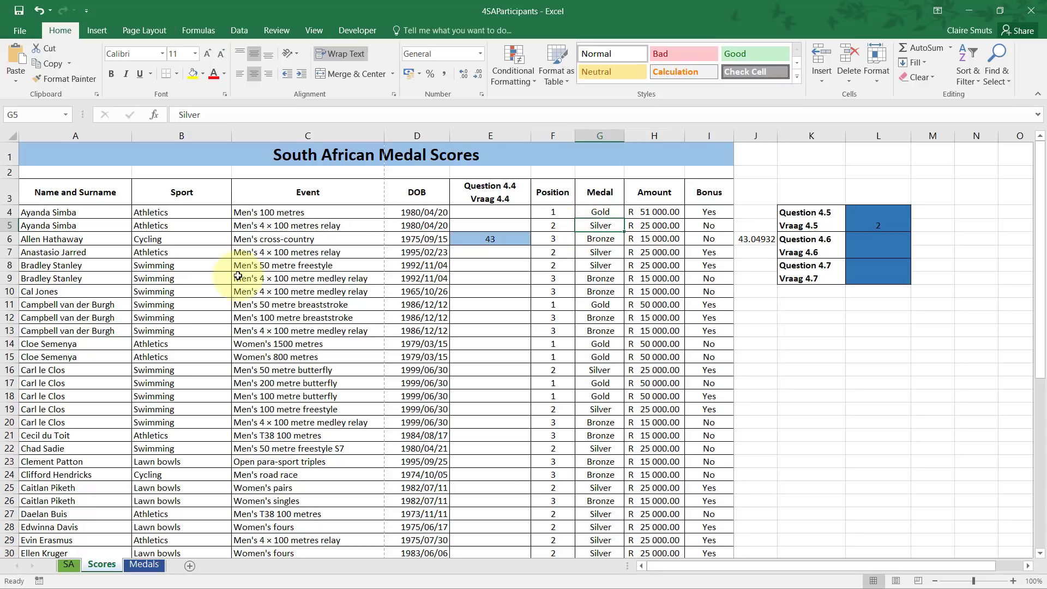
pyautogui.click(175, 252)
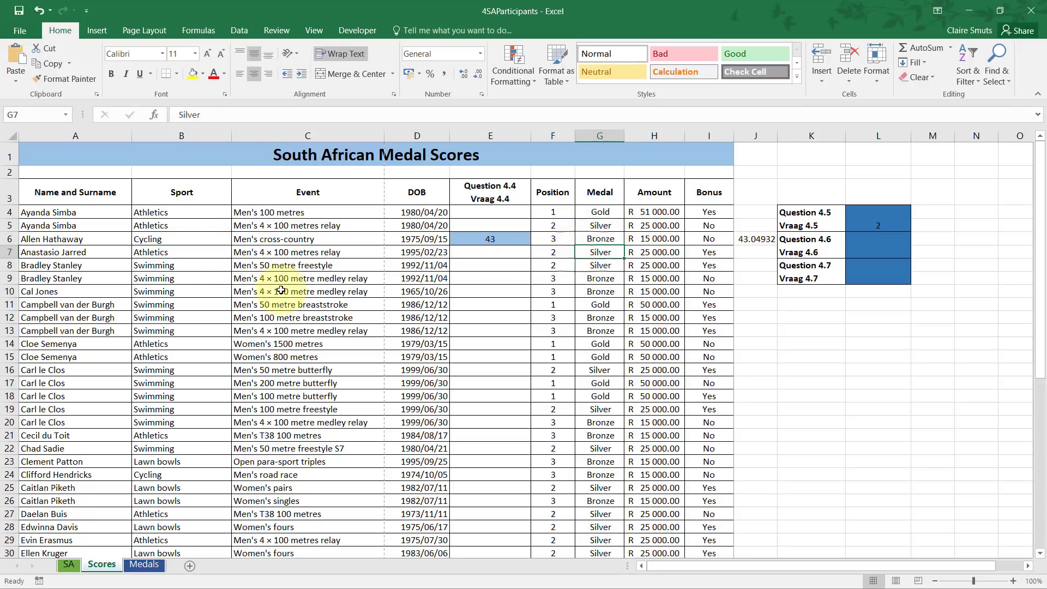
pyautogui.click(172, 344)
pyautogui.click(586, 346)
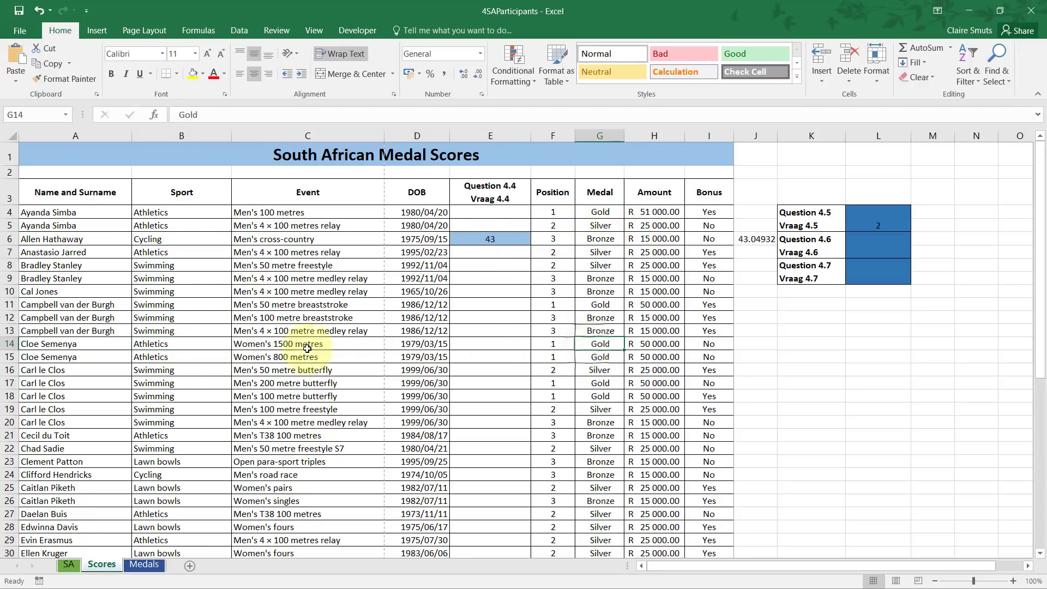
pyautogui.click(210, 357)
pyautogui.click(589, 356)
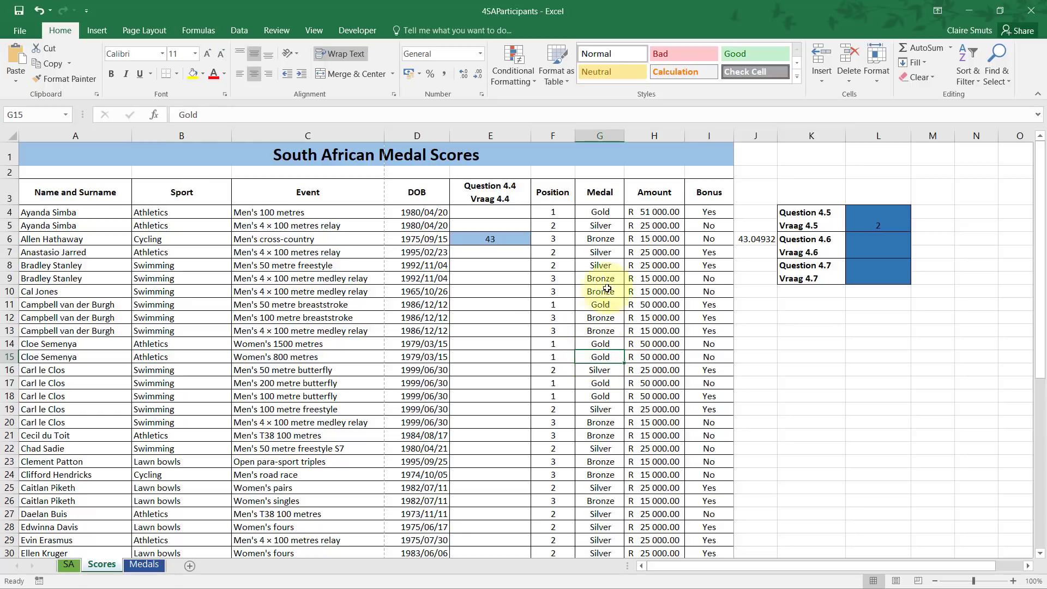
# Start a COUNTIFS function in cell L6 through its Function Arguments dialog, with A4:A53 as Criteria_range1
pyautogui.click(893, 251)
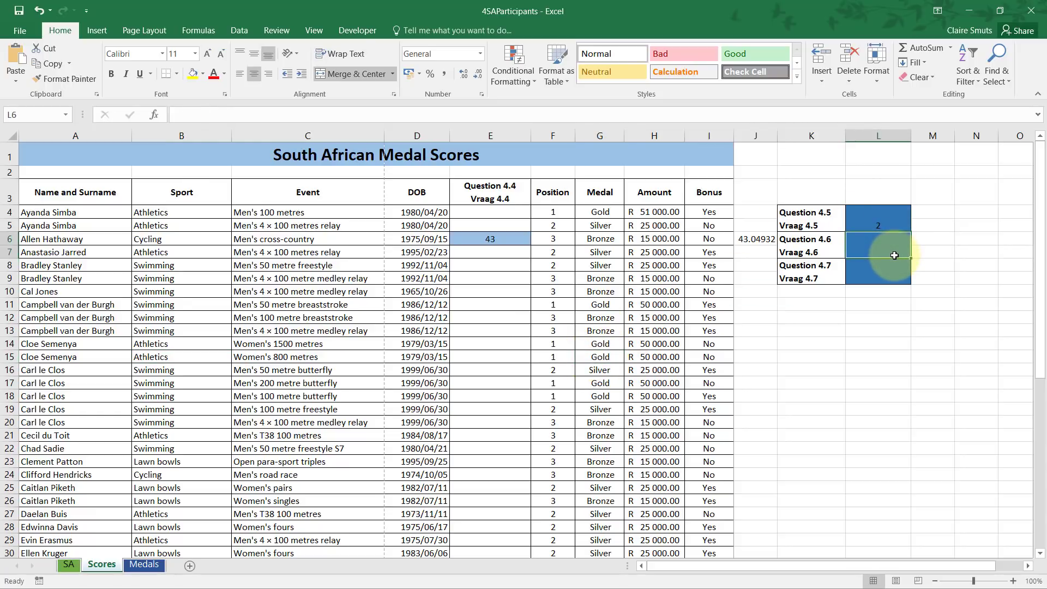
pyautogui.write('=')
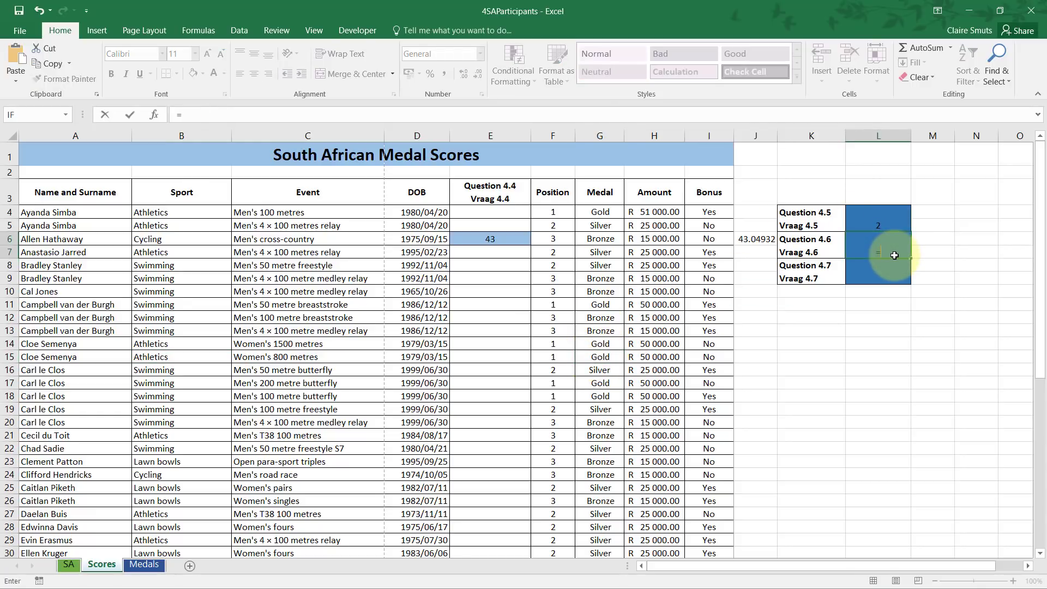
pyautogui.write('COUNTIFS(')
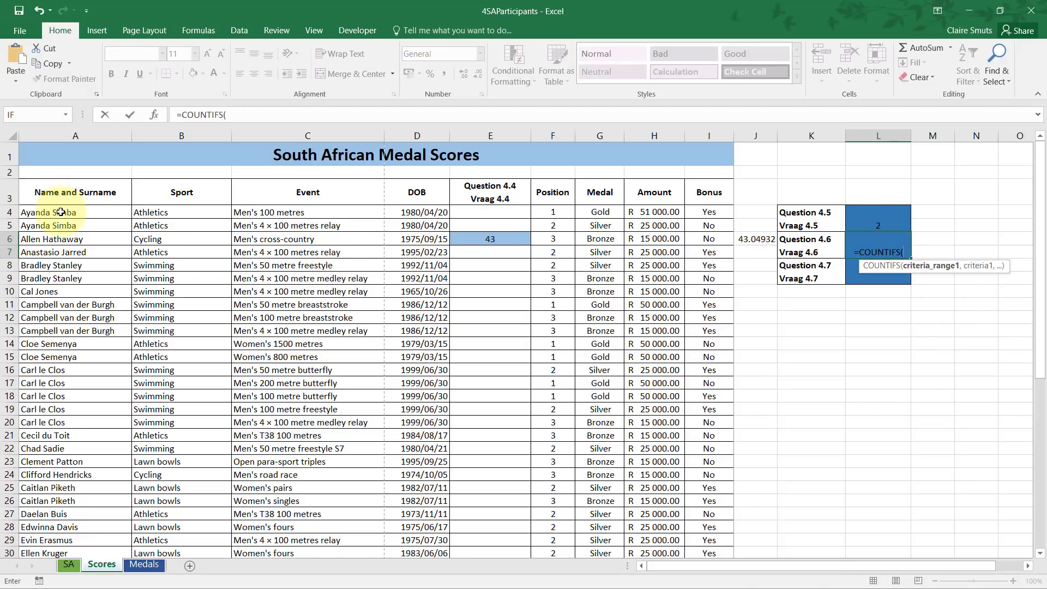
pyautogui.click(153, 113)
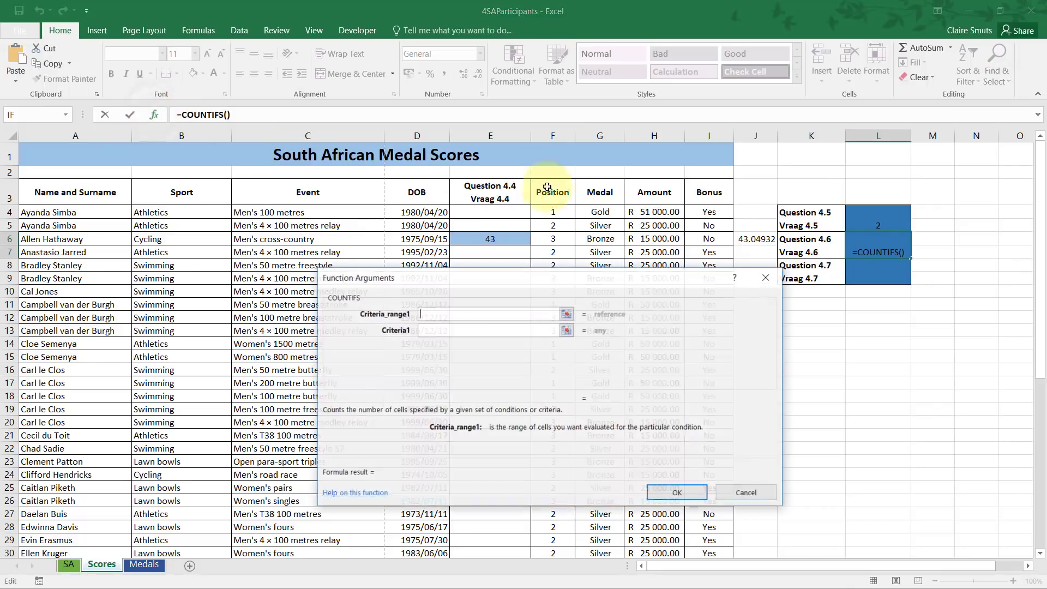
pyautogui.moveTo(517, 271); pyautogui.dragTo(477, 325)
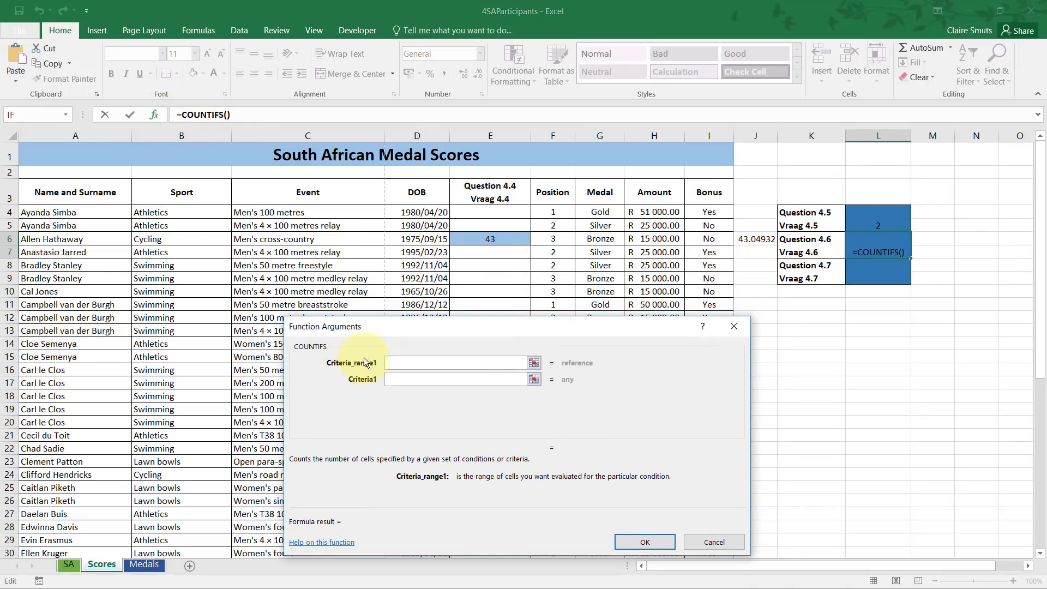
pyautogui.click(61, 212)
pyautogui.moveTo(49, 252); pyautogui.dragTo(70, 532)
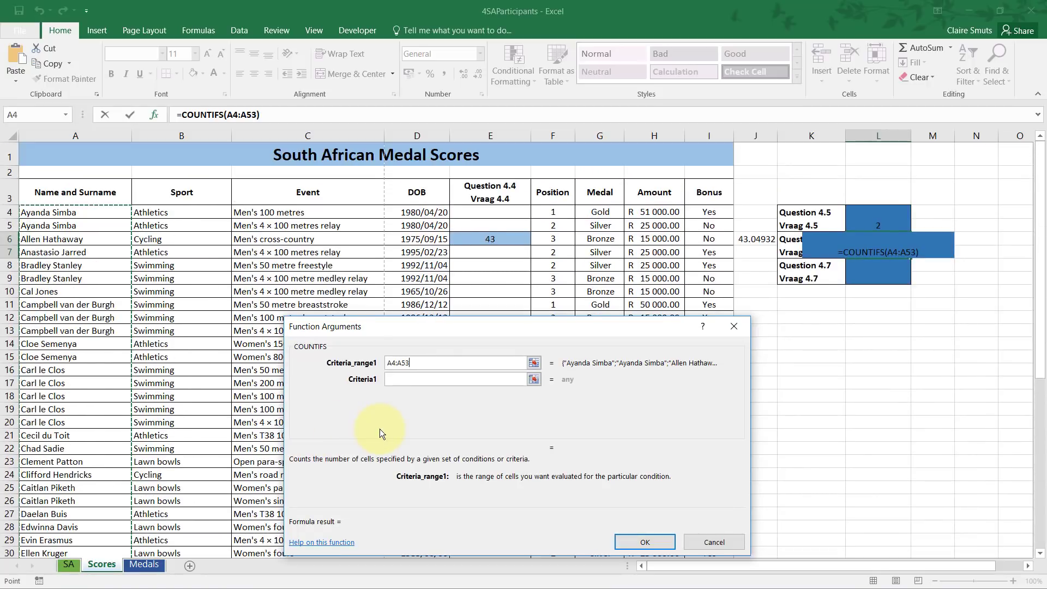
# Set Criteria1 to the full name of the athlete in question 4.6
pyautogui.click(407, 380)
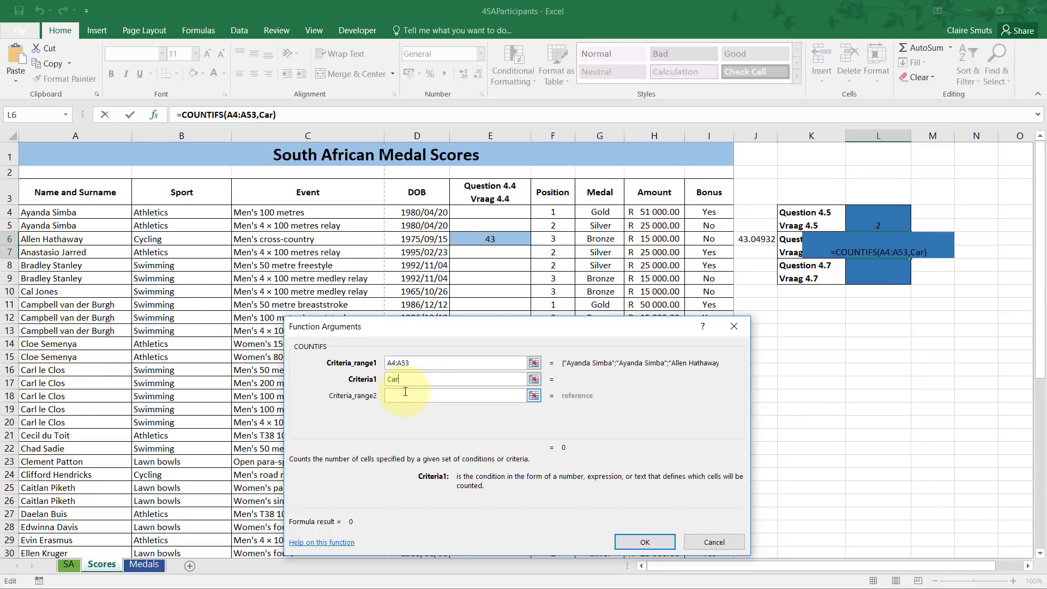
pyautogui.write('Carl le Ckl')
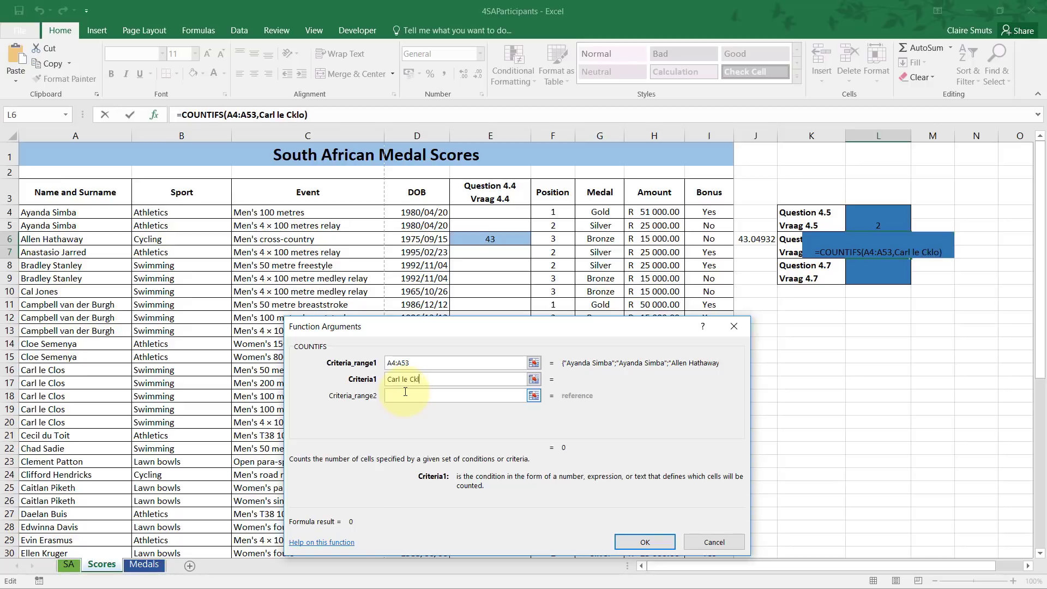
pyautogui.press('BackSpace')
pyautogui.press('BackSpace')
pyautogui.write('los')
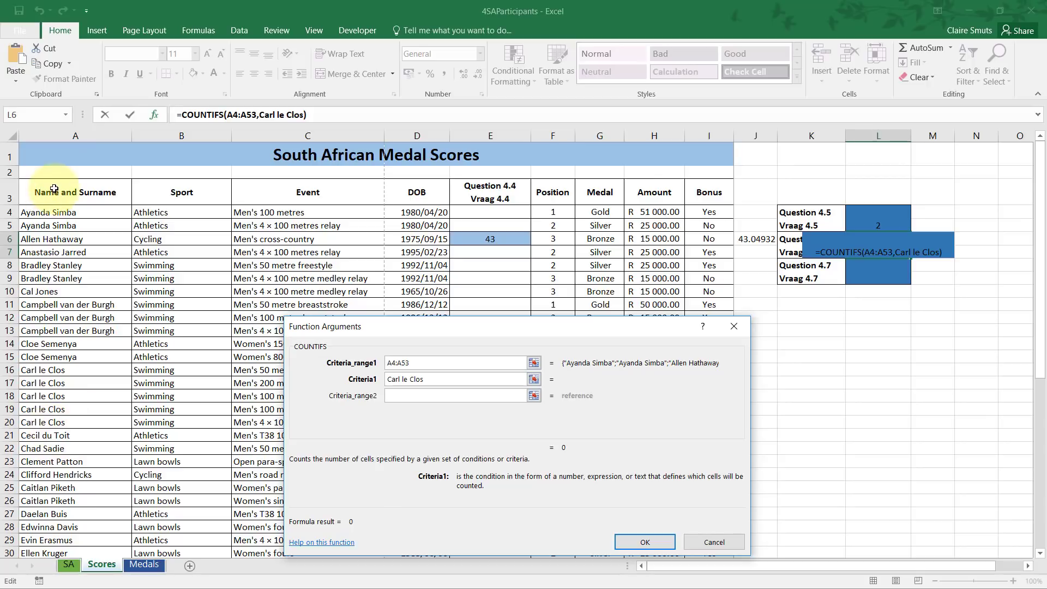
# Set Criteria_range2 to the Position cells F4:F53
pyautogui.click(417, 397)
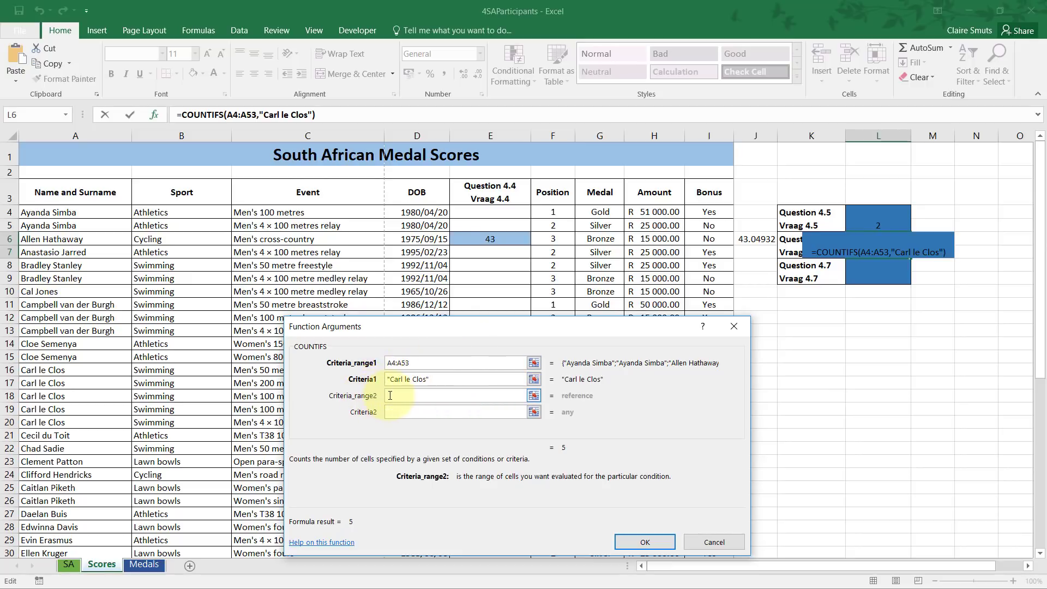
pyautogui.moveTo(540, 208); pyautogui.dragTo(563, 527)
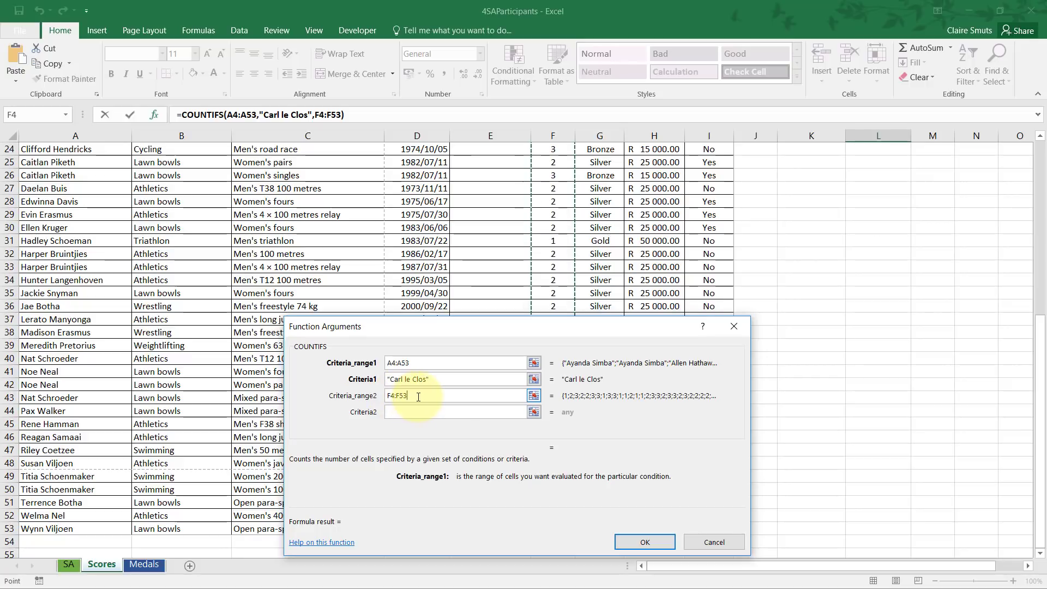
pyautogui.scroll(8, 401, 454)
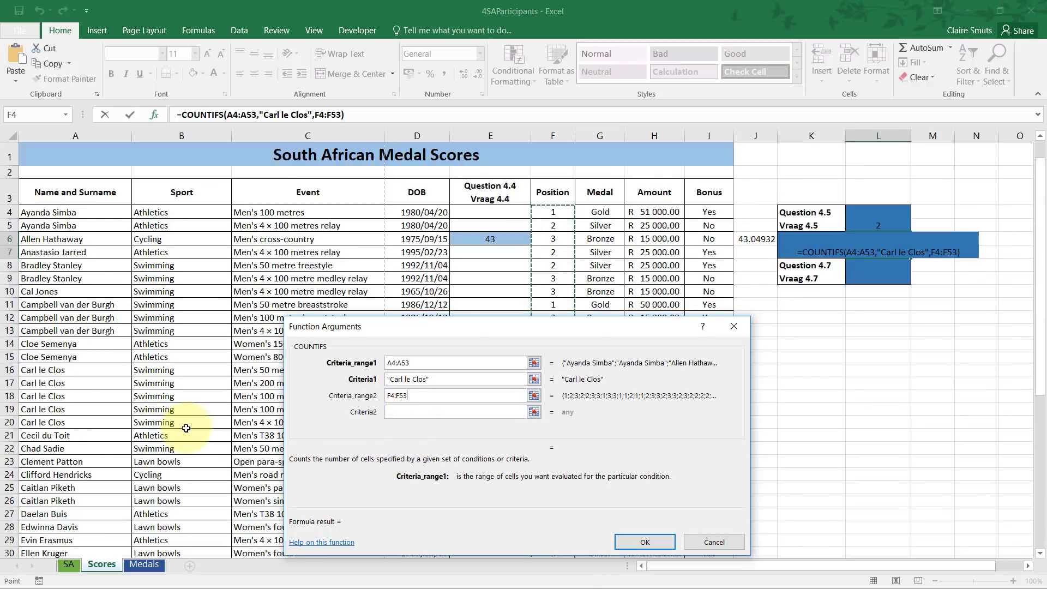
# Set Criteria2 to 1 for the Position range and complete the COUNTIFS function in cell L6
pyautogui.click(404, 413)
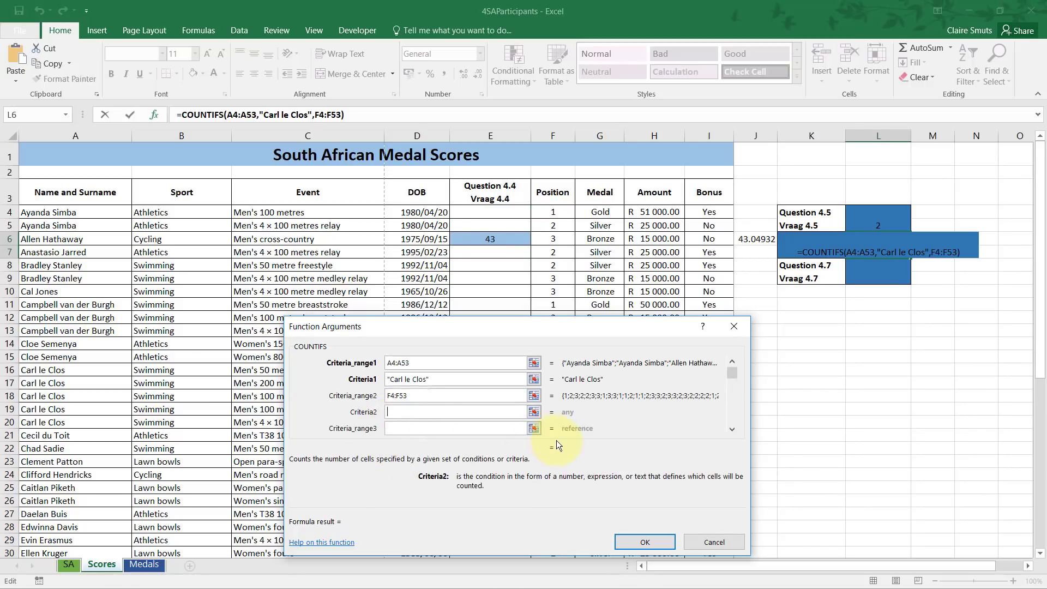
pyautogui.write('1')
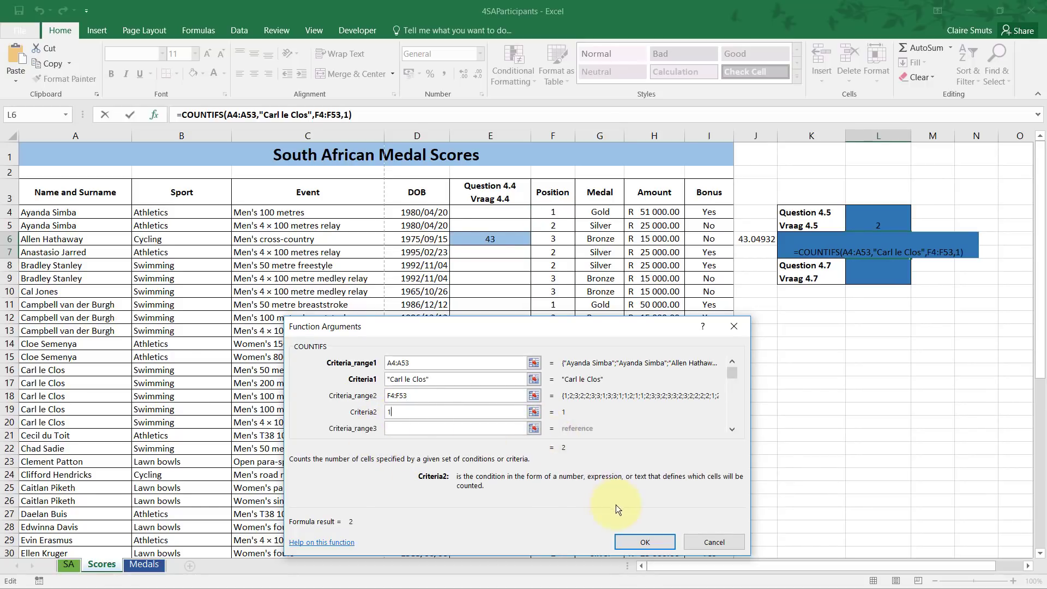
pyautogui.click(641, 541)
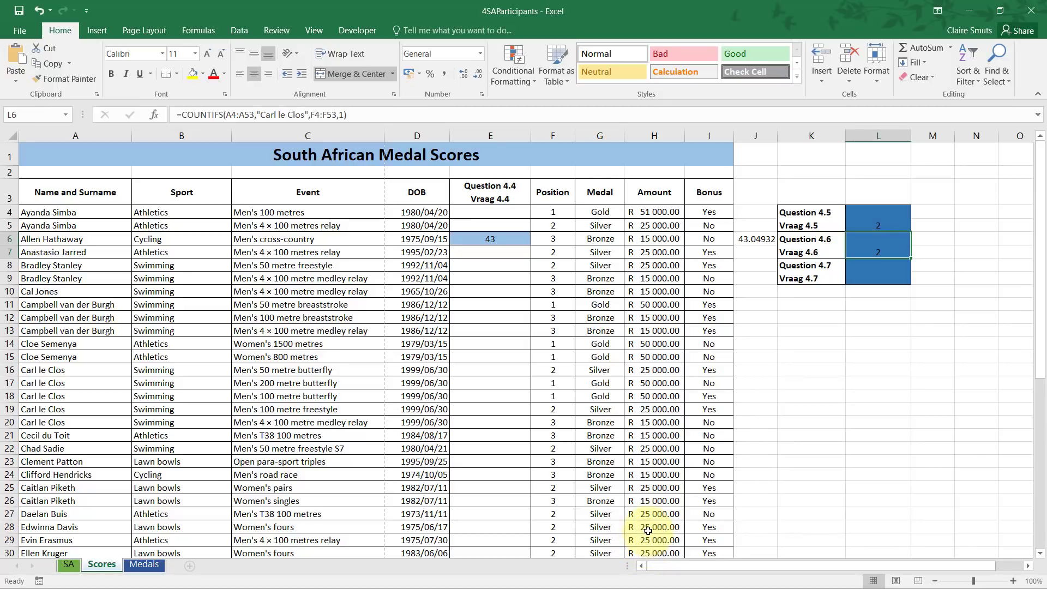
# Review the name and position arguments of the COUNTIFS formula in cell L6
pyautogui.click(231, 110)
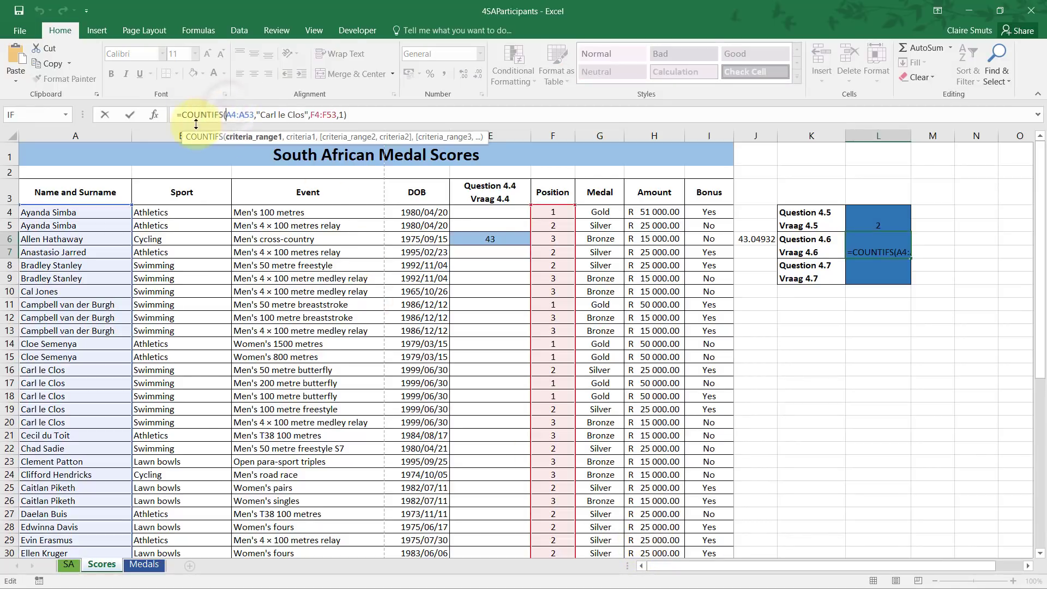
pyautogui.click(273, 114)
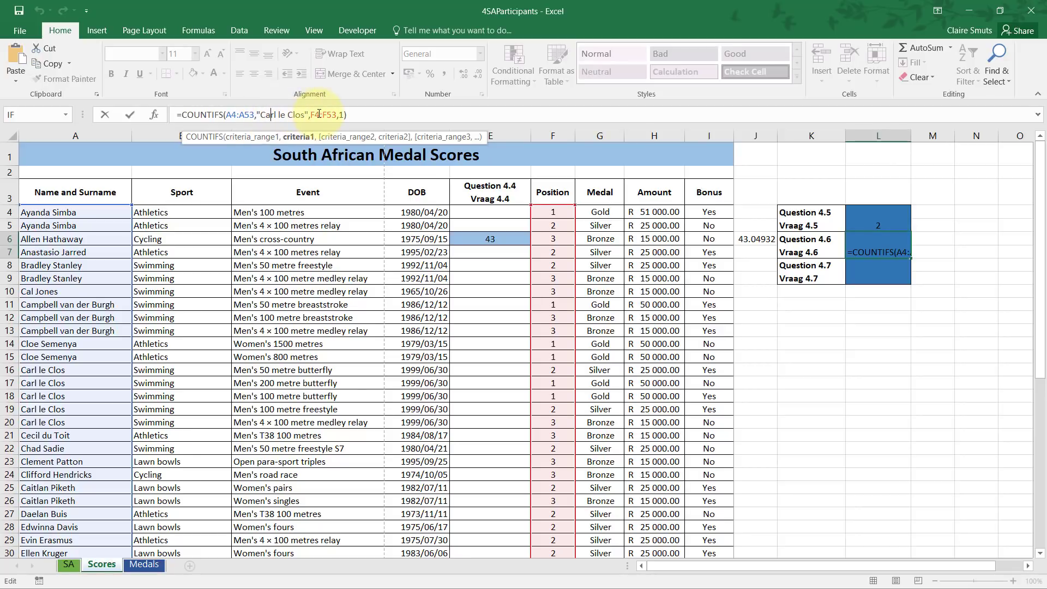
pyautogui.click(342, 113)
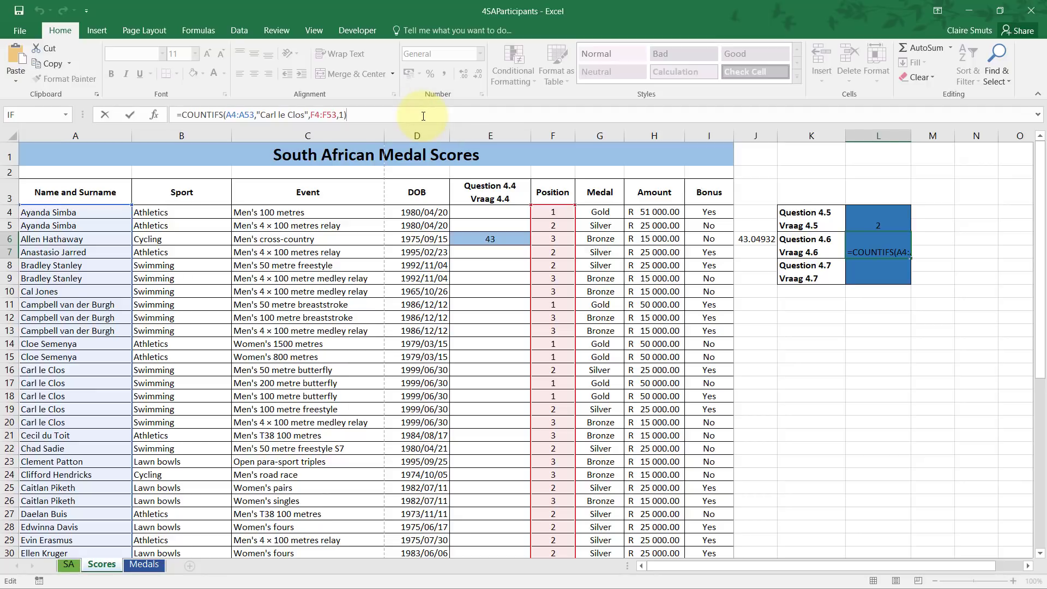
pyautogui.press('Return')
# Check question 4.7 in the exam paper and start a LARGE function in cell L8 of the Scores sheet
pyautogui.hotkey('alt', 'Tab')
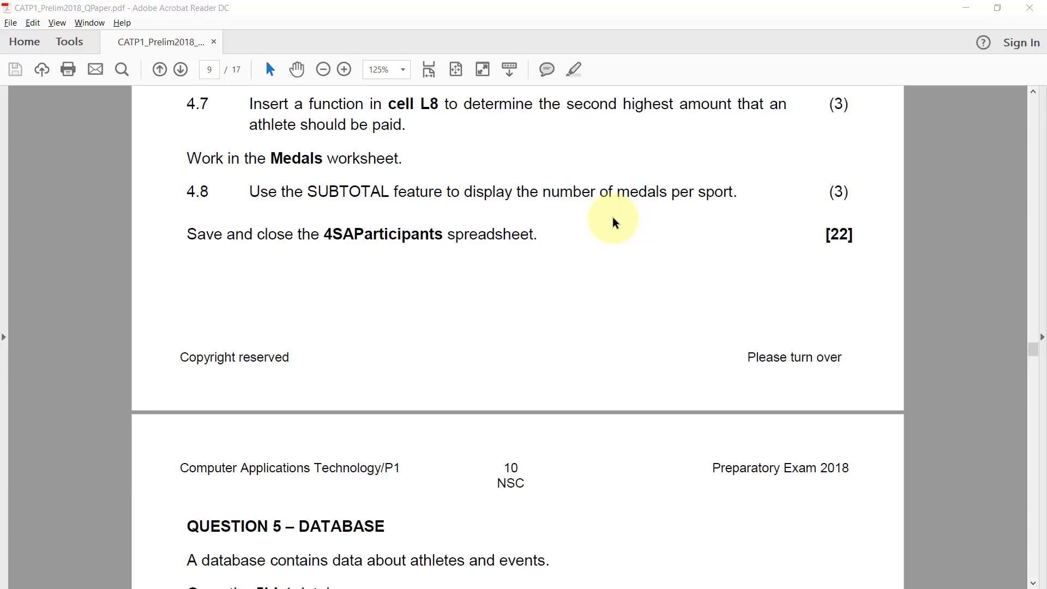
pyautogui.hotkey('alt', 'Tab')
pyautogui.click(876, 269)
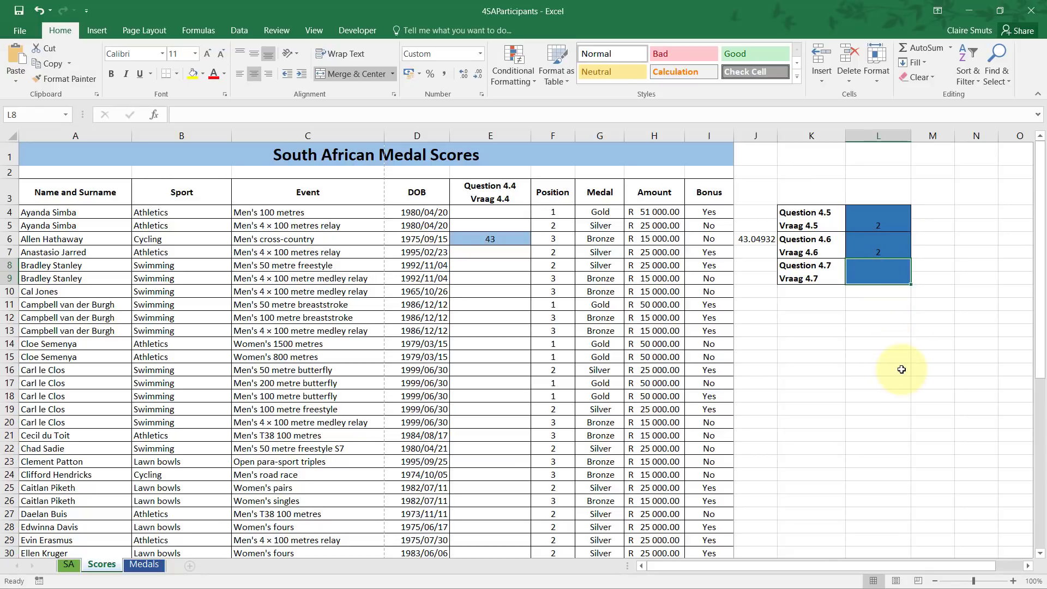
pyautogui.write('=max')
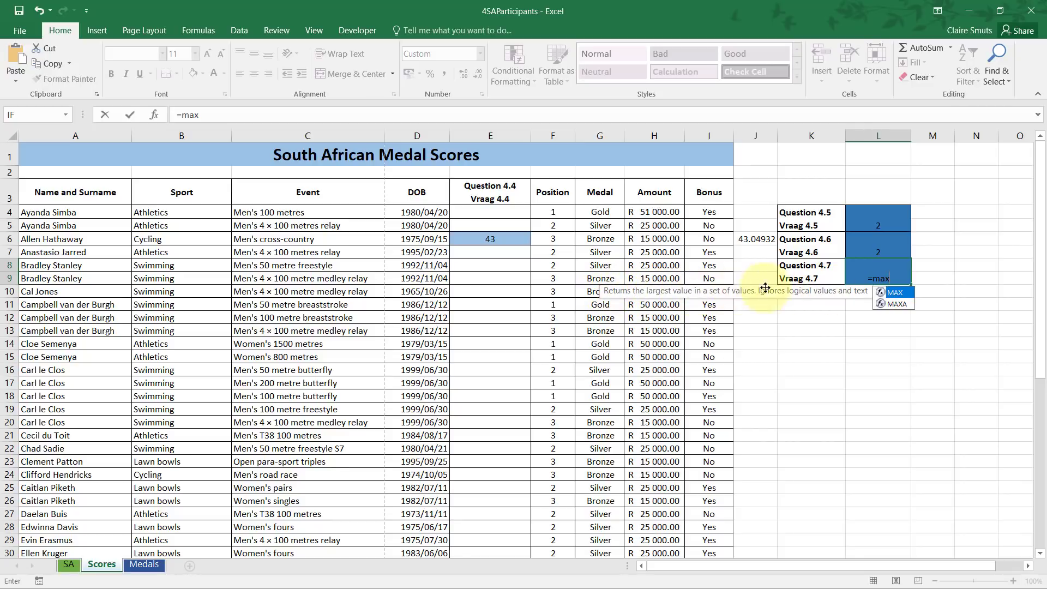
pyautogui.press('BackSpace')
pyautogui.press('BackSpace')
pyautogui.press('BackSpace')
pyautogui.write('large')
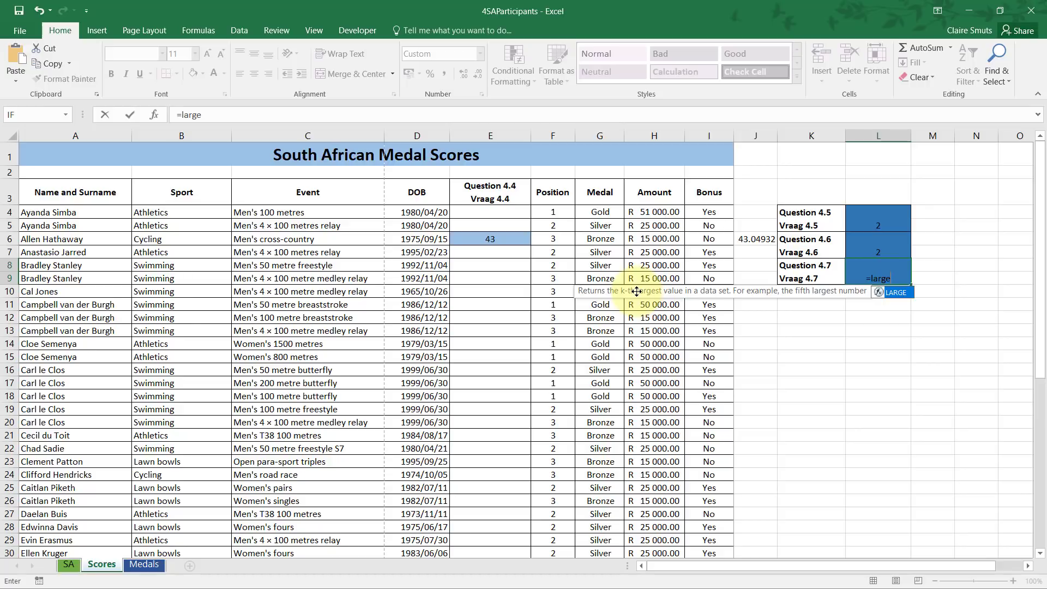
pyautogui.doubleClick(893, 292)
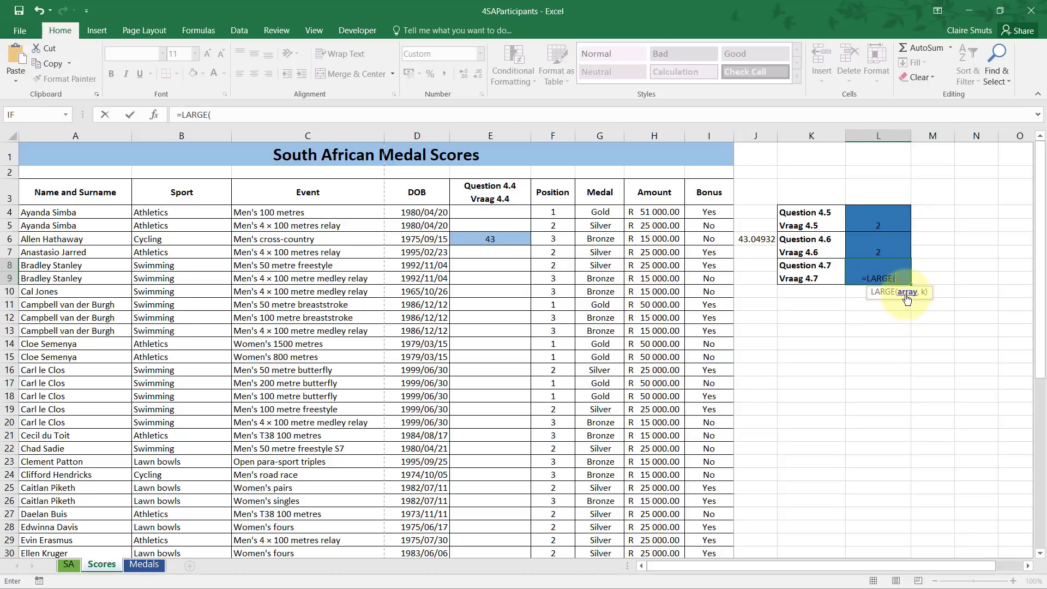
# Complete the LARGE formula in L8 with the Amount cells H4:H53 as array and 2 as k
pyautogui.moveTo(653, 211); pyautogui.dragTo(638, 544)
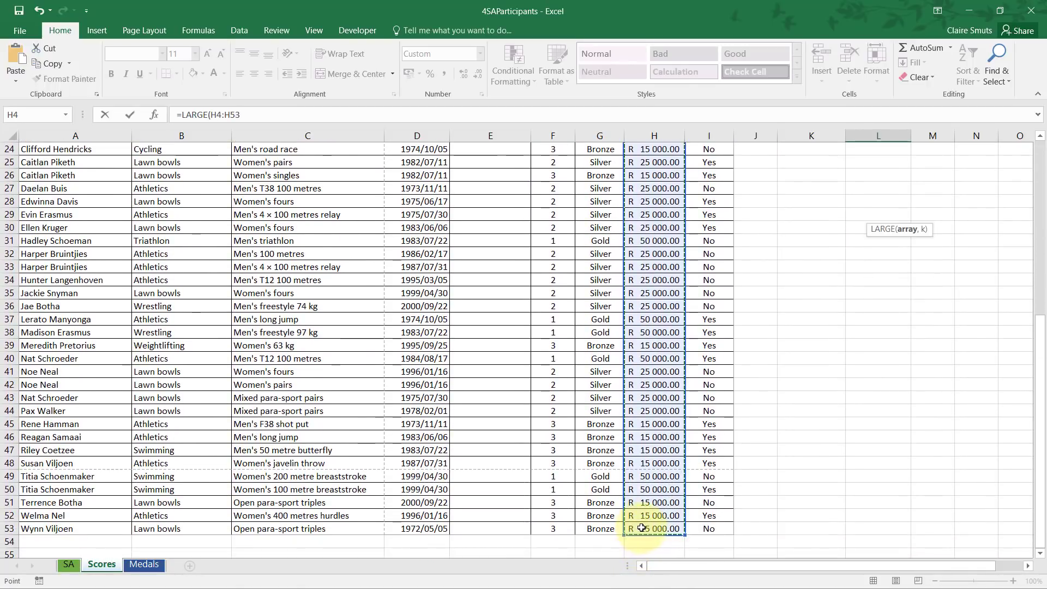
pyautogui.scroll(8, 638, 544)
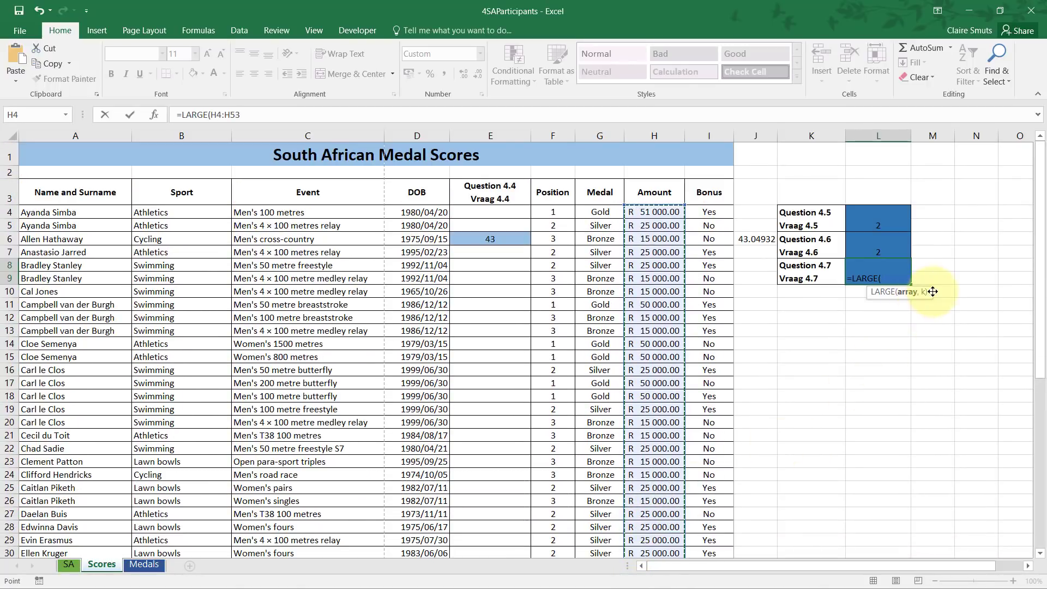
pyautogui.write(',')
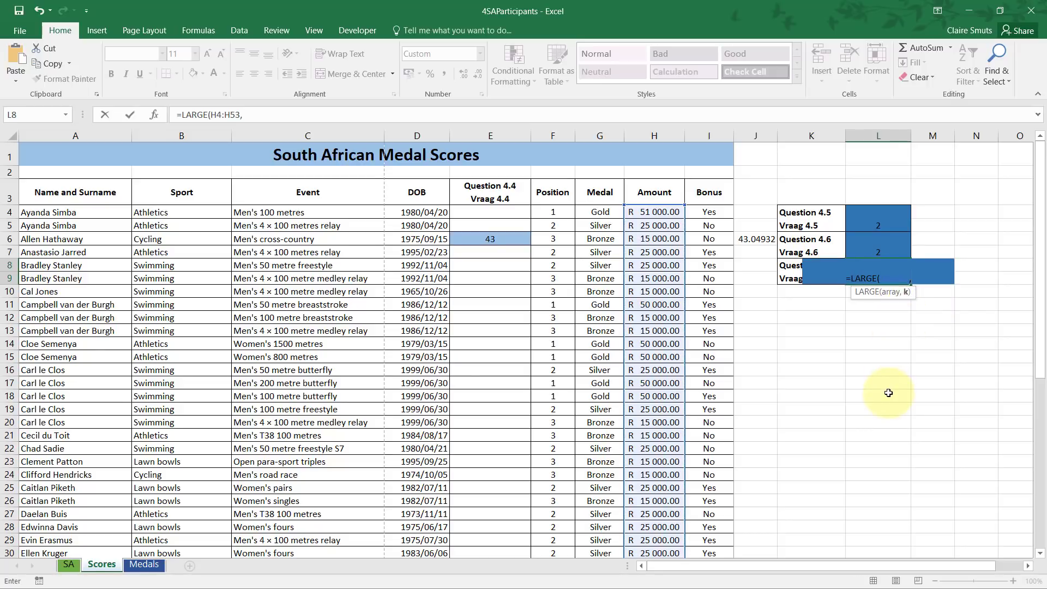
pyautogui.write('2')
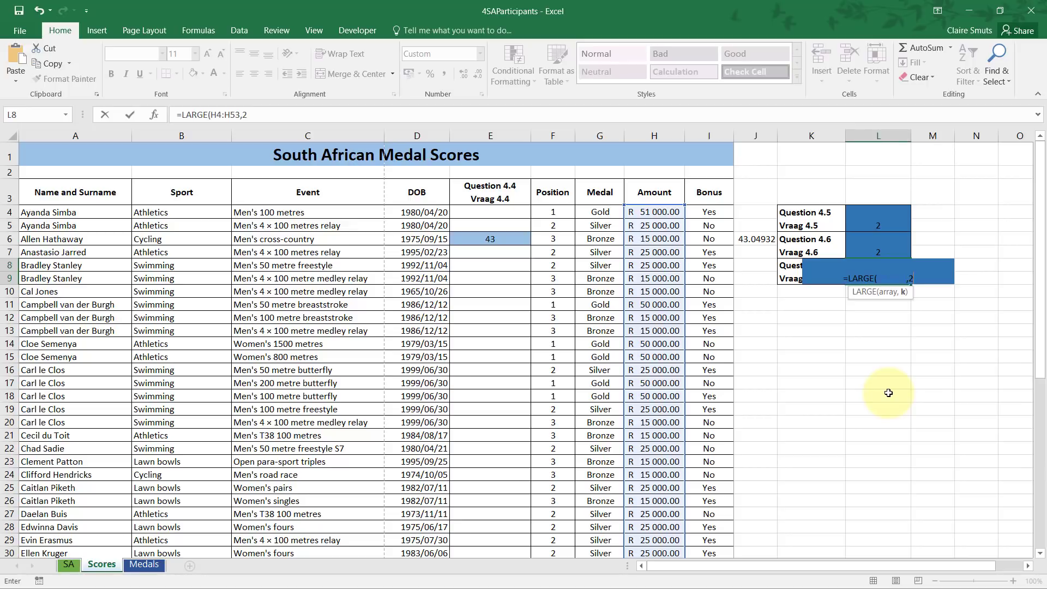
pyautogui.write(')')
pyautogui.press('Tab')
pyautogui.press('alt')
# Check the formula in cell L8 against the question in the exam paper
pyautogui.click(871, 273)
pyautogui.click(268, 109)
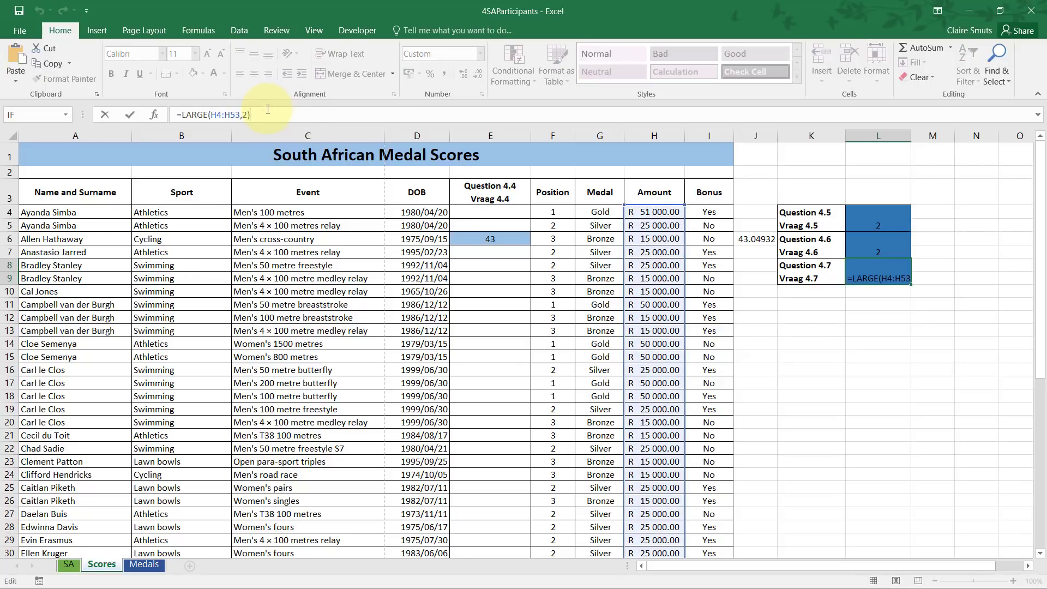
pyautogui.press('Tab')
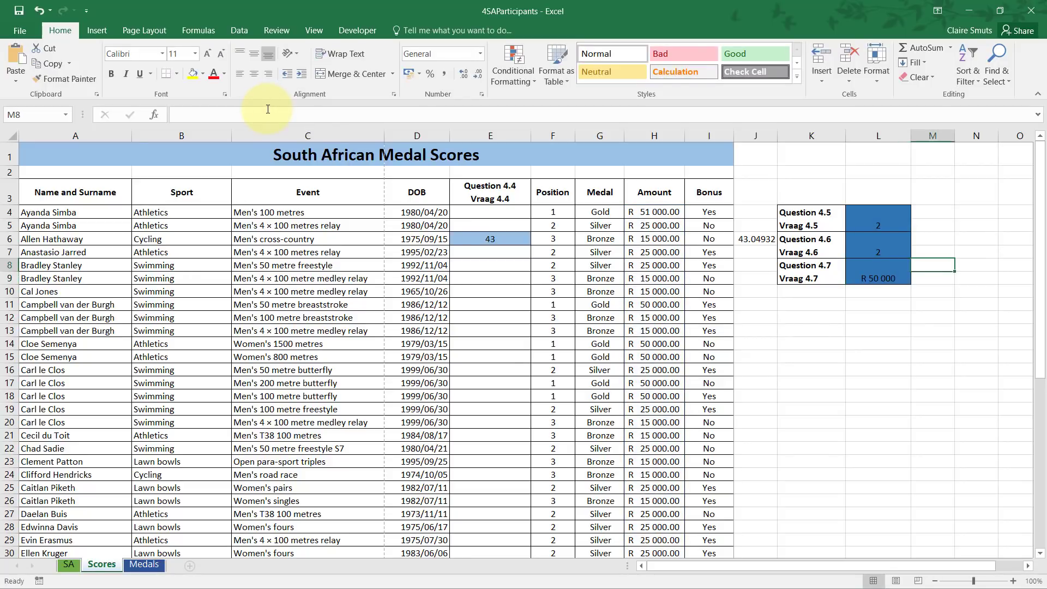
pyautogui.hotkey('alt', 'Tab')
pyautogui.hotkey('alt', 'Tab')
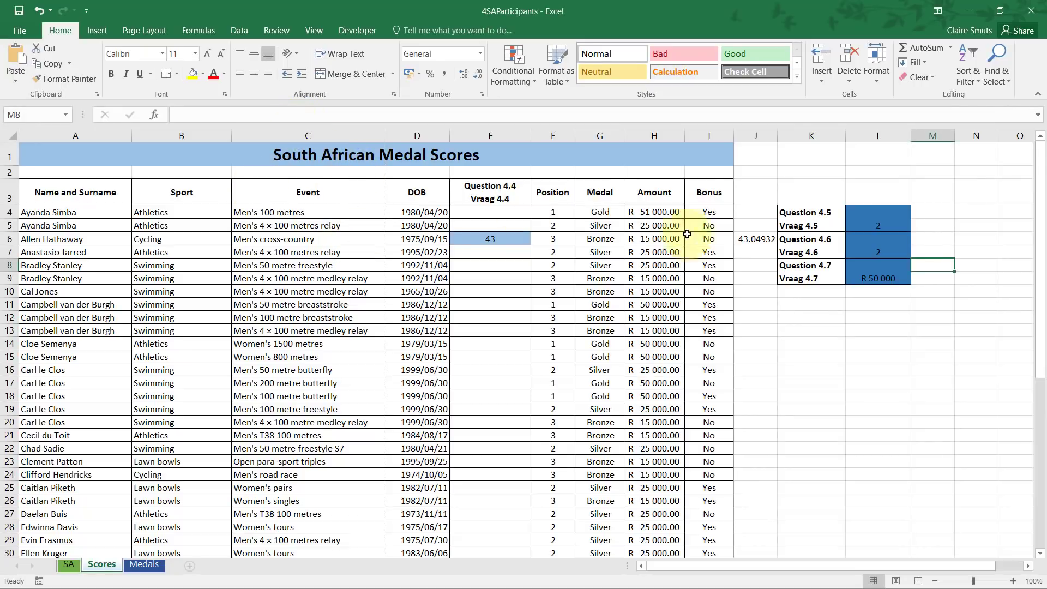
# Examine the parts of the LARGE formula in L8: the function name, the array H4:H53 and the k value 2
pyautogui.click(875, 268)
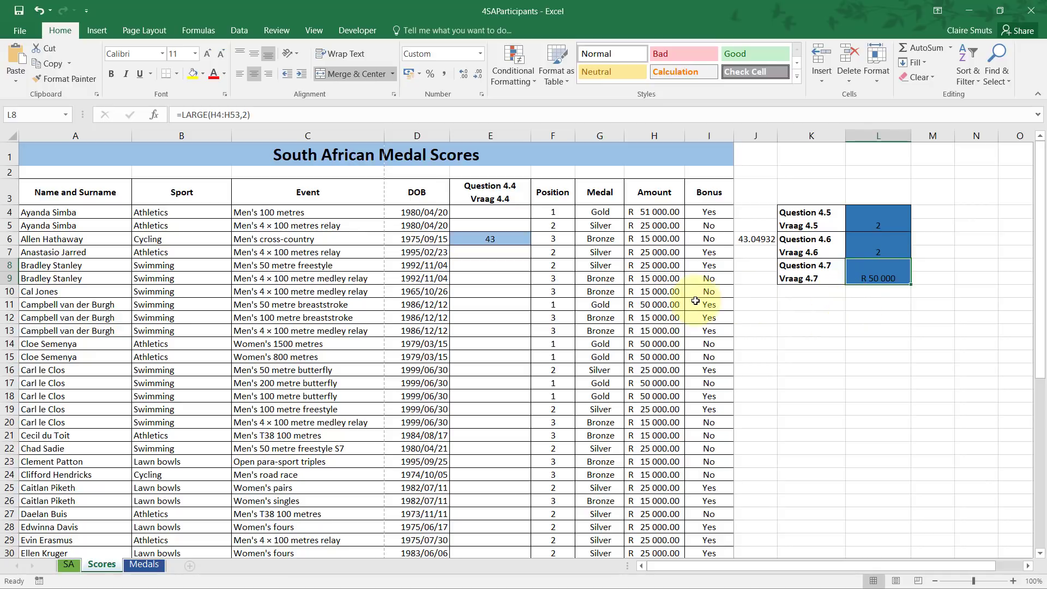
pyautogui.click(214, 114)
pyautogui.moveTo(211, 114); pyautogui.dragTo(240, 114)
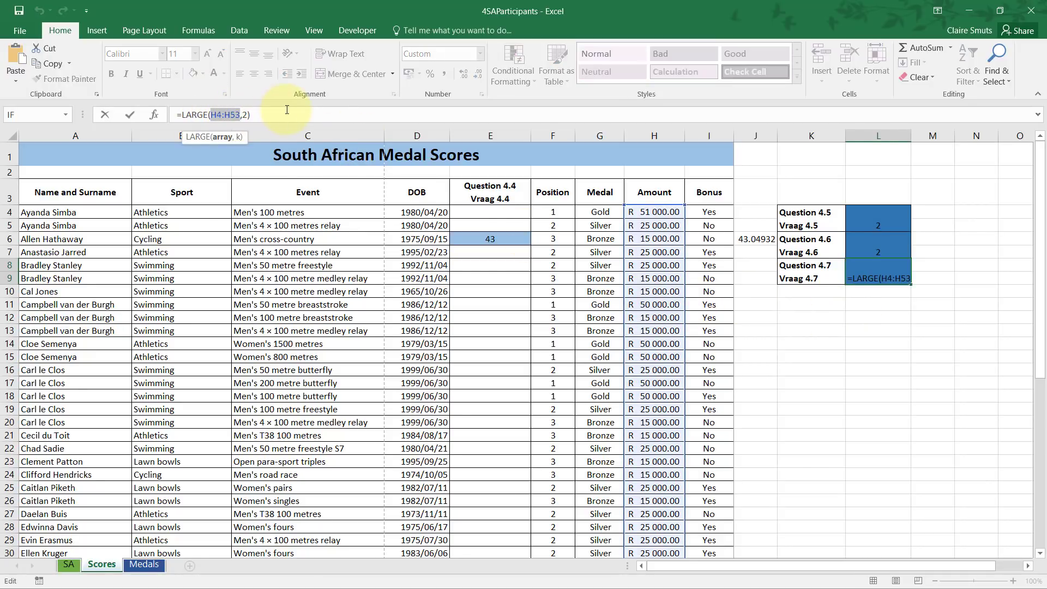
pyautogui.moveTo(240, 114)
pyautogui.mouseDown()
pyautogui.moveTo(281, 114)
pyautogui.moveTo(211, 114)
pyautogui.moveTo(240, 114)
pyautogui.mouseUp()
pyautogui.doubleClick(245, 114)
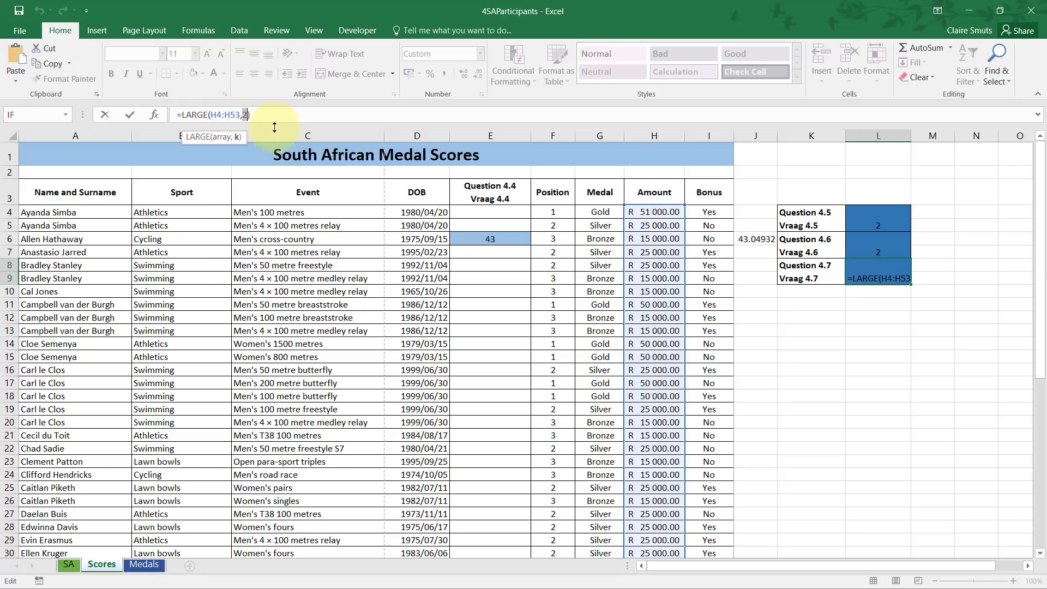
pyautogui.click(266, 115)
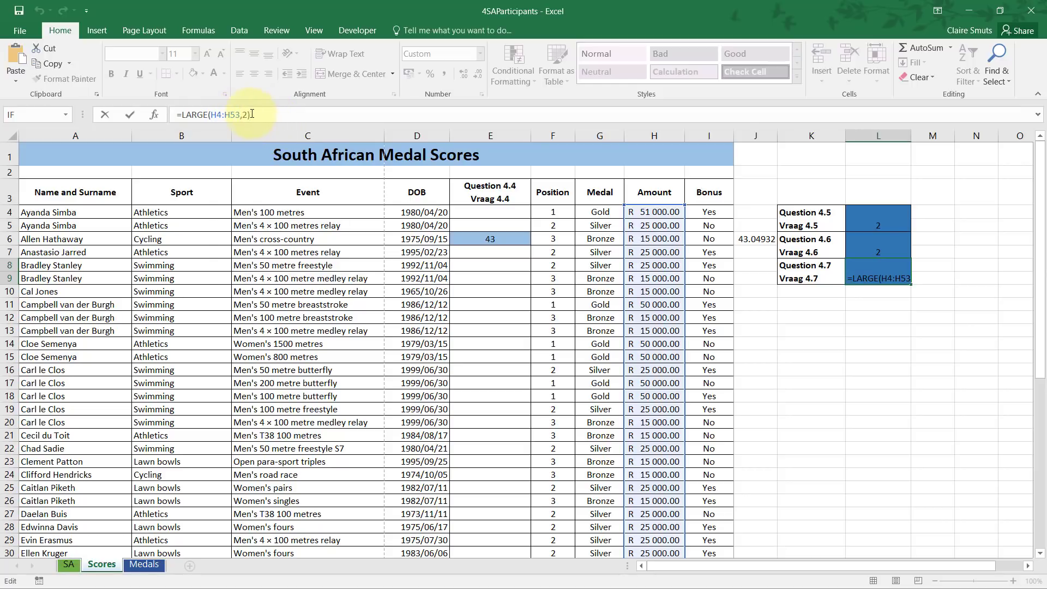
pyautogui.moveTo(241, 114); pyautogui.dragTo(211, 116)
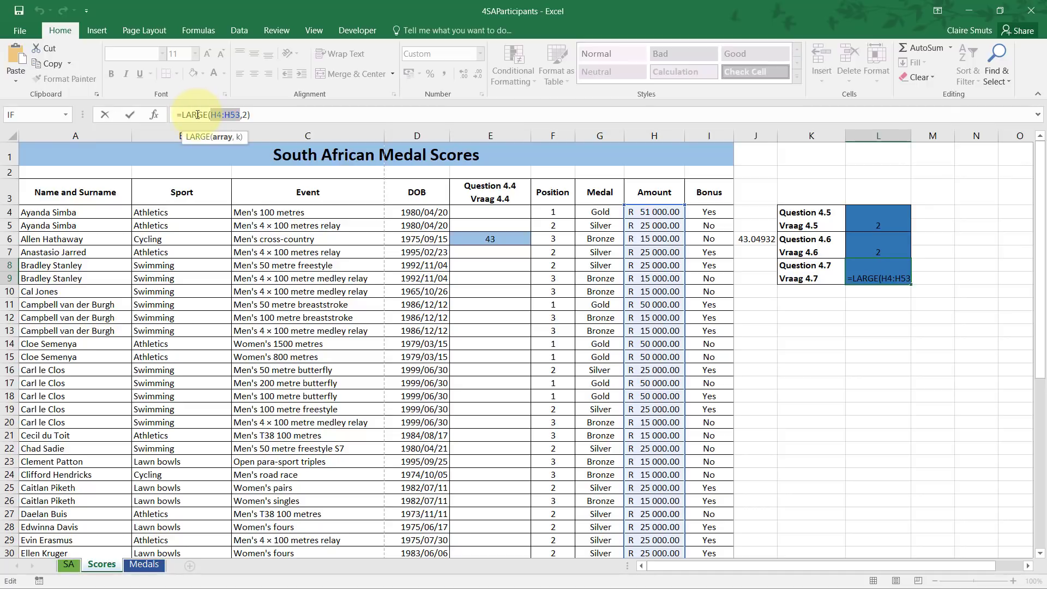
pyautogui.click(197, 115)
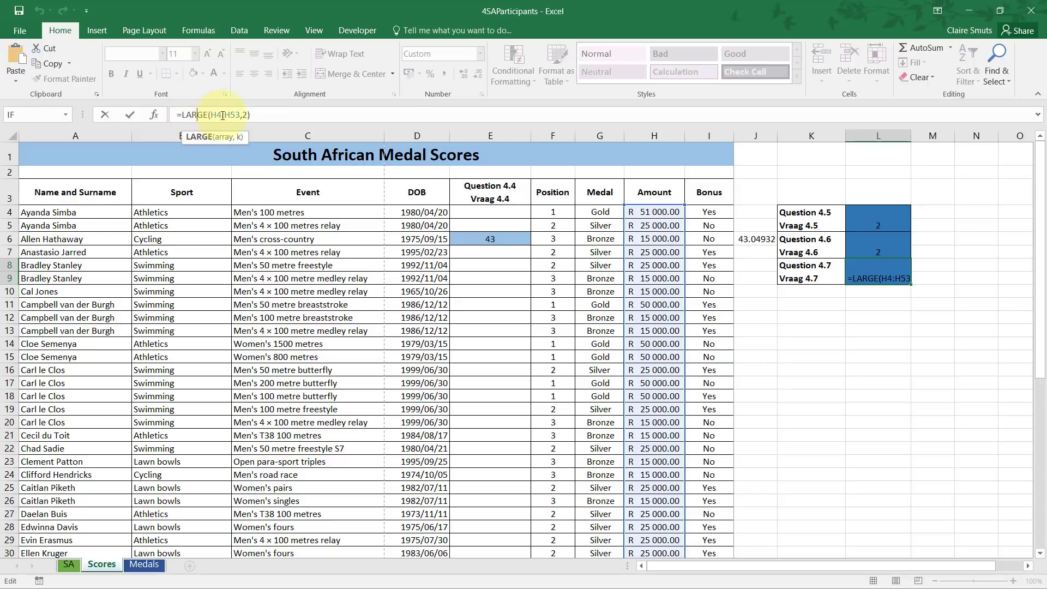
pyautogui.moveTo(210, 114); pyautogui.dragTo(271, 107)
pyautogui.click(273, 109)
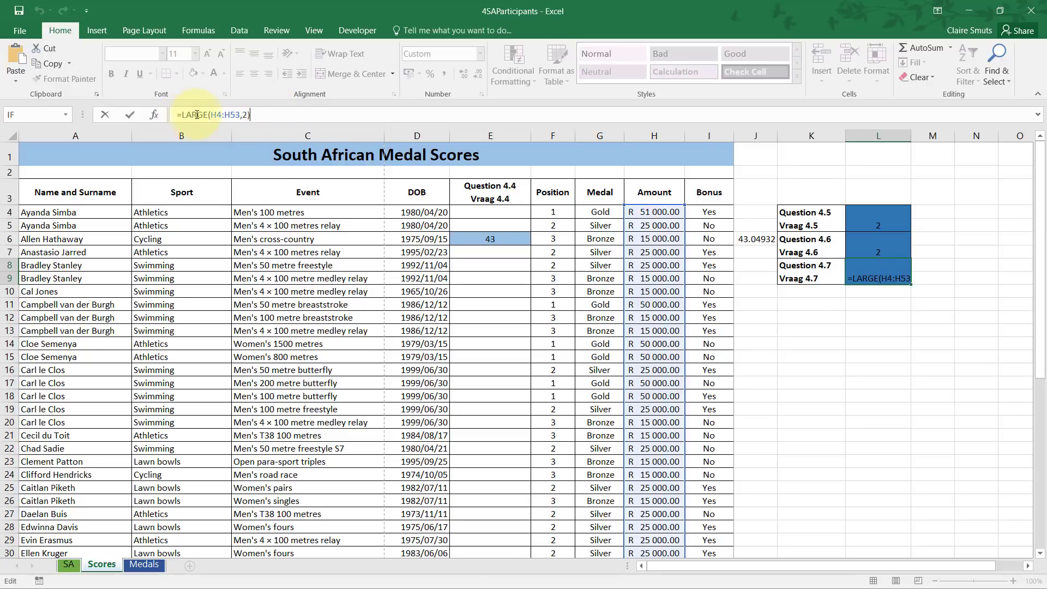
pyautogui.moveTo(211, 114); pyautogui.dragTo(240, 114)
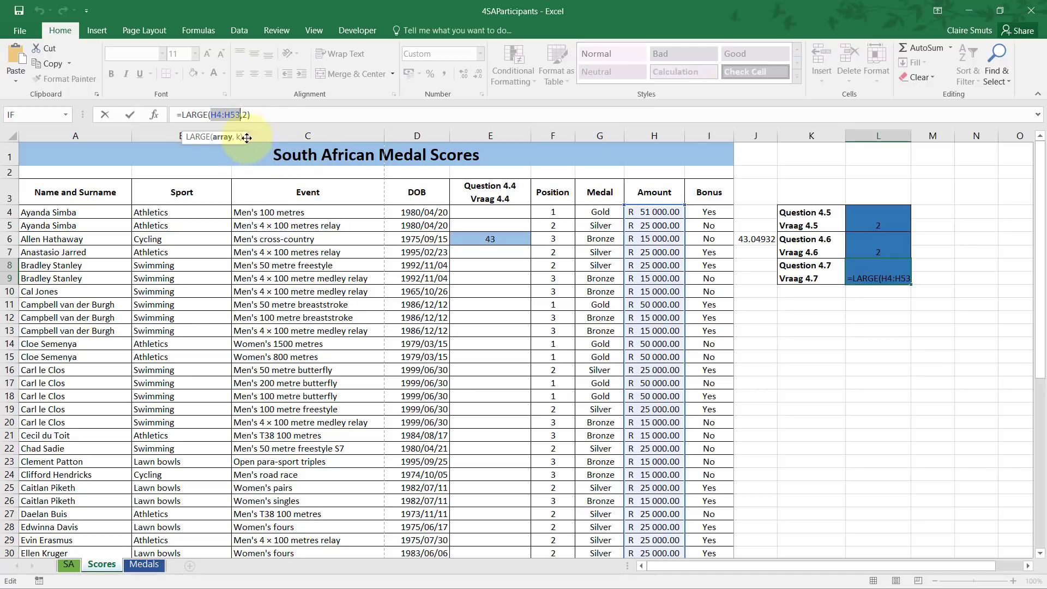
pyautogui.doubleClick(191, 115)
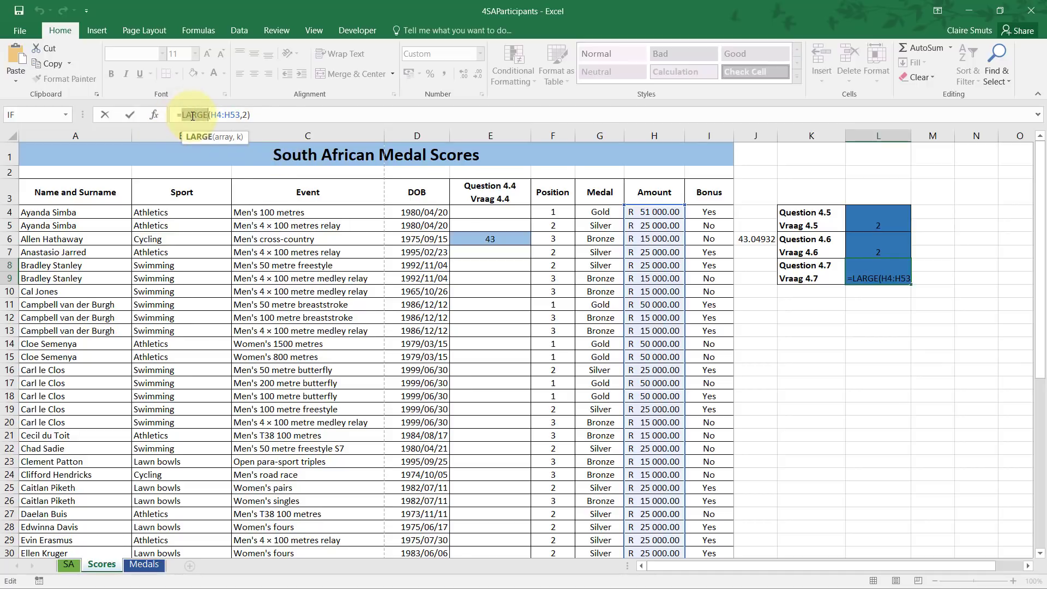
pyautogui.click(266, 114)
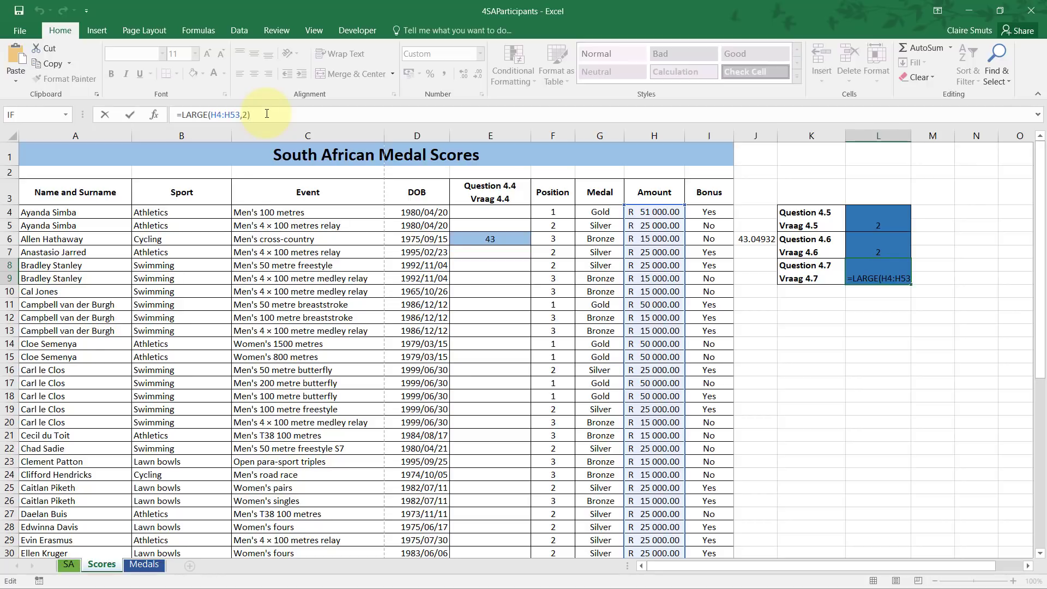
# Switch to the exam paper in Acrobat Reader and read the Medals worksheet instruction above question 4.8
pyautogui.hotkey('alt', 'Tab')
pyautogui.scroll(-2, 420, 151)
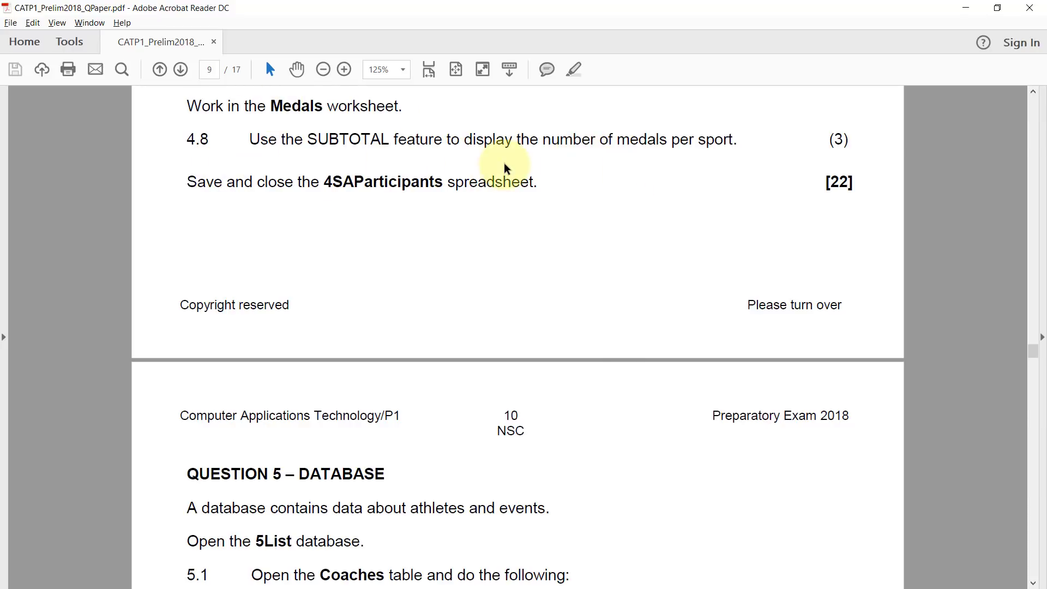
pyautogui.click(187, 106)
pyautogui.moveTo(209, 112); pyautogui.dragTo(411, 103)
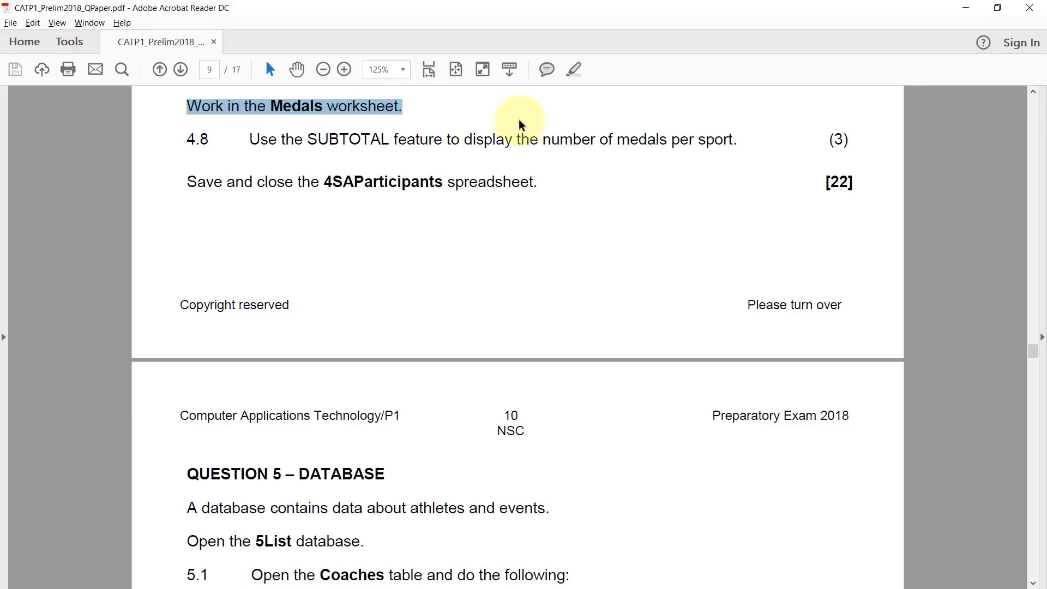
# Open the Medals worksheet in the Excel workbook and reread question 4.8 about SUBTOTAL in the exam paper
pyautogui.hotkey('alt', 'Tab')
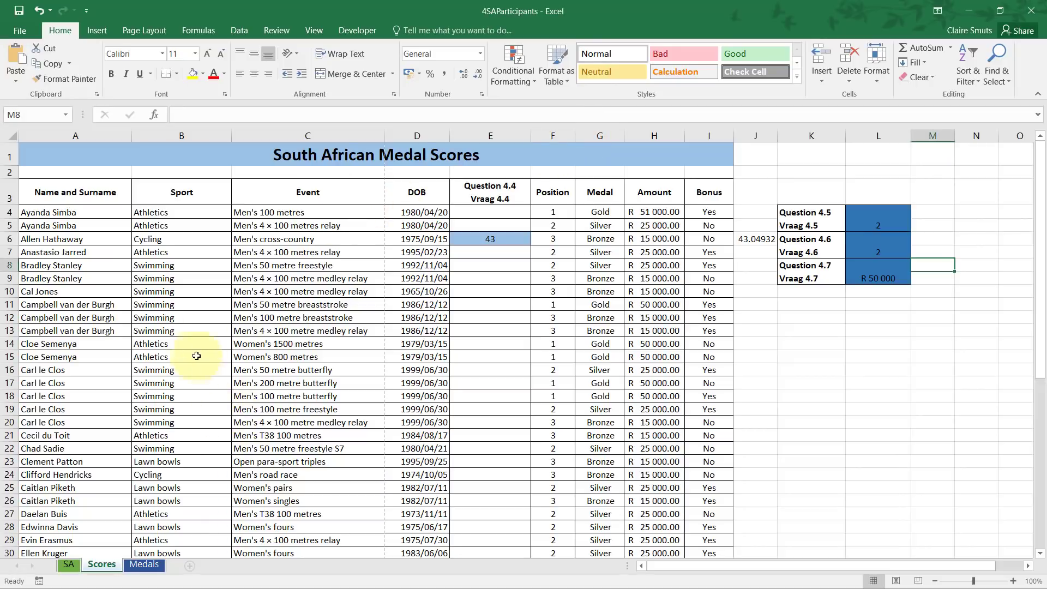
pyautogui.moveTo(126, 186); pyautogui.dragTo(676, 371)
pyautogui.click(693, 384)
pyautogui.click(818, 320)
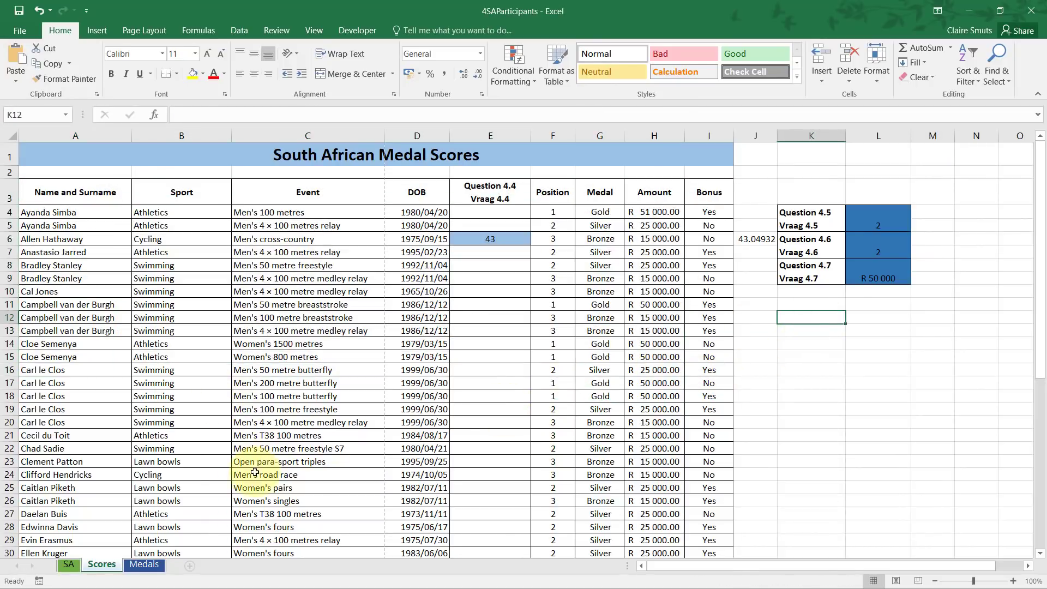
pyautogui.click(144, 564)
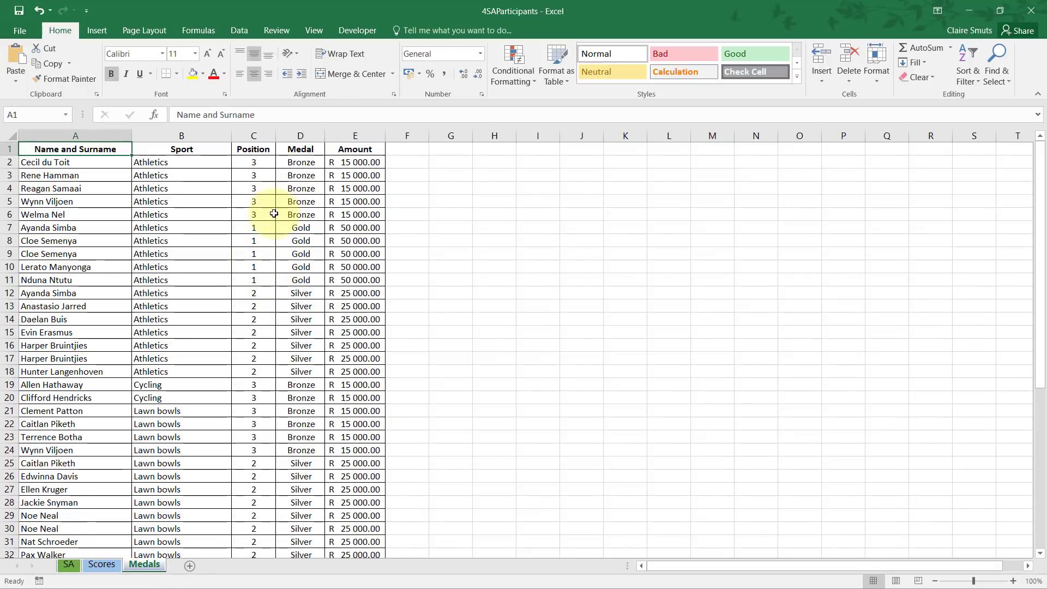
pyautogui.hotkey('alt', 'Tab')
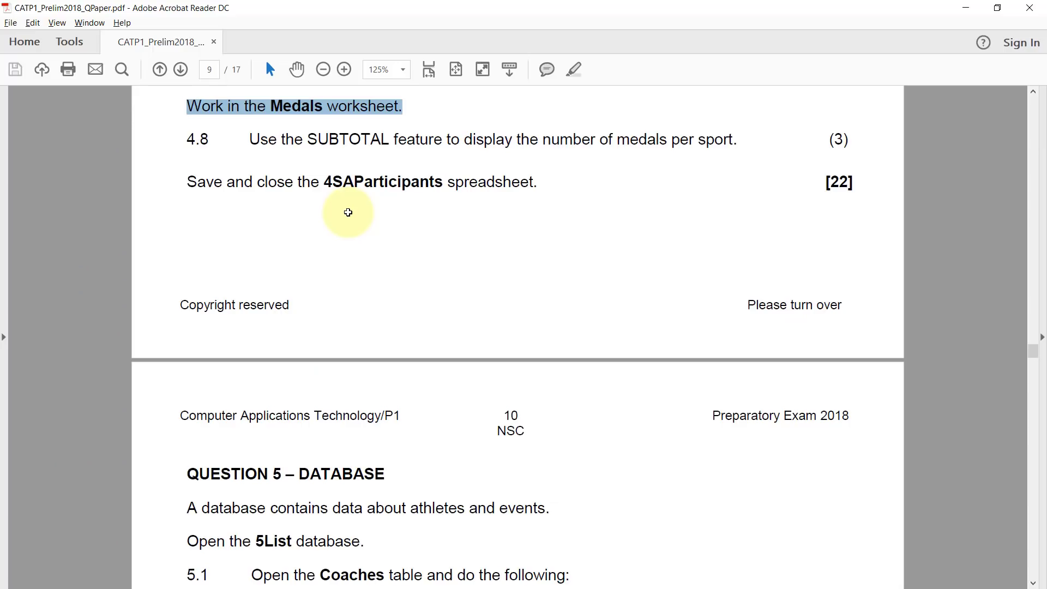
pyautogui.click(233, 140)
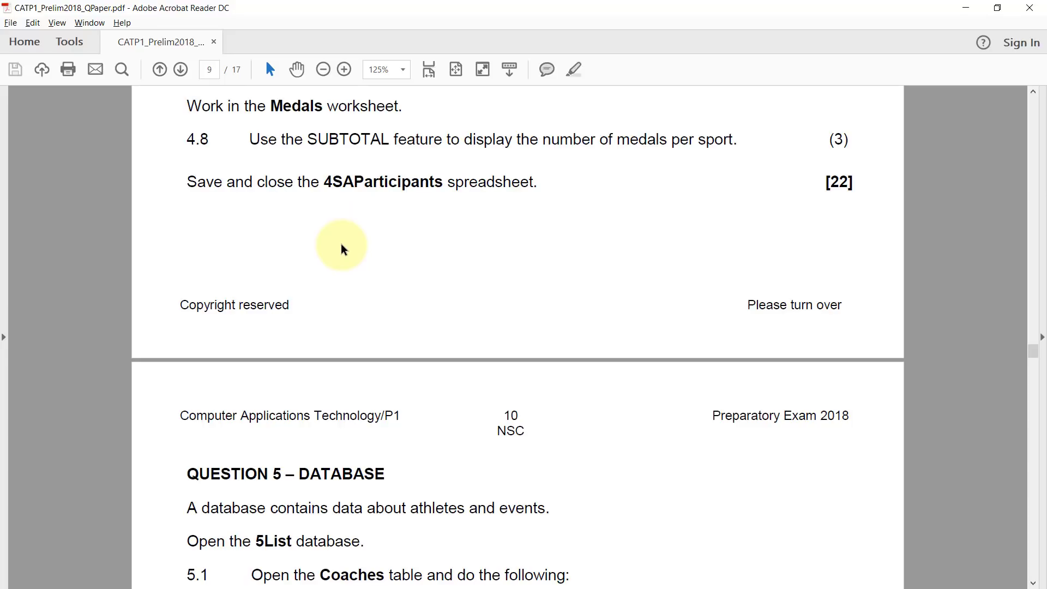
# Reread question 4.8 in the exam paper, focusing on the SUBTOTAL feature and the number of medals per sport
pyautogui.doubleClick(404, 140)
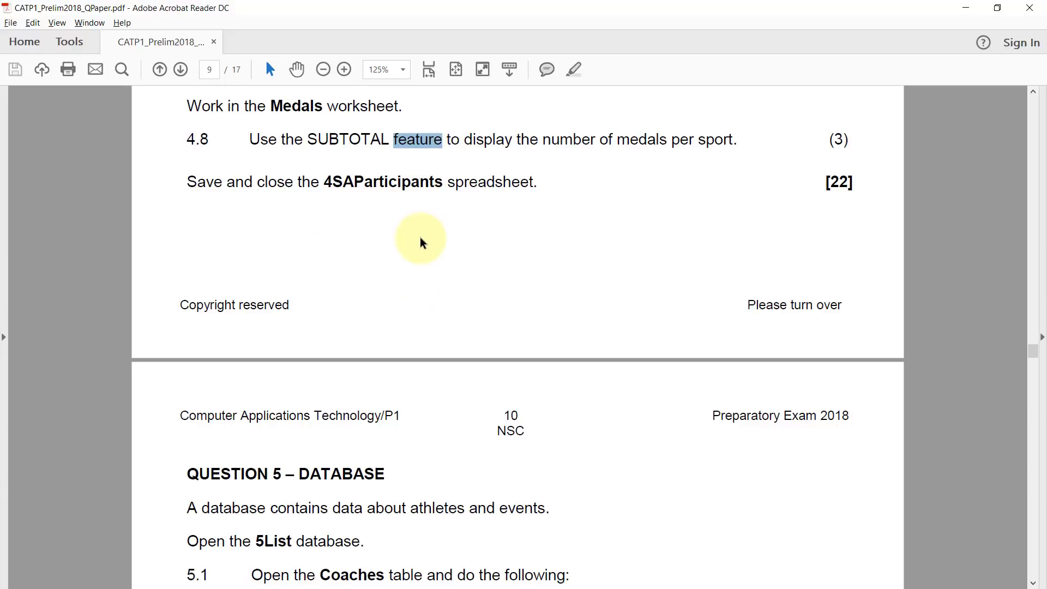
pyautogui.click(543, 141)
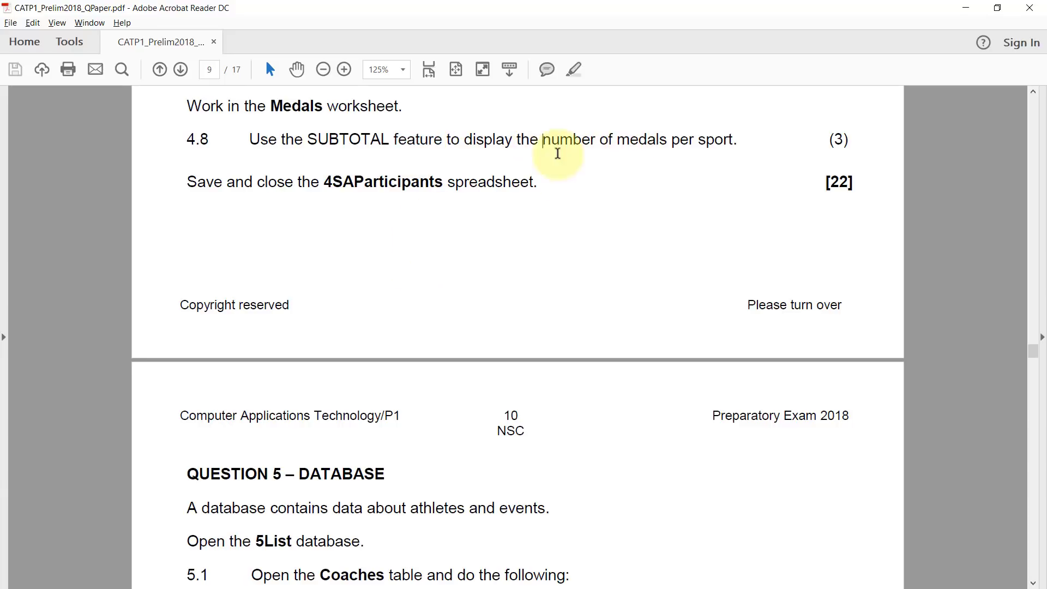
pyautogui.moveTo(543, 140); pyautogui.dragTo(734, 141)
pyautogui.click(672, 144)
pyautogui.click(736, 140)
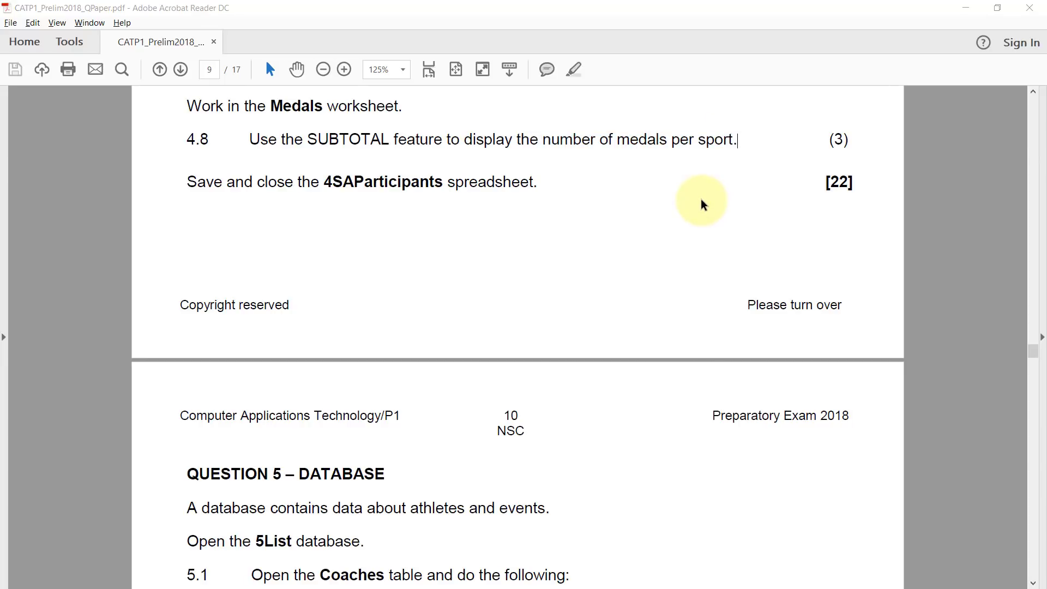
# Switch to the Excel workbook and examine the Athletics rows in the Sport and Medal columns of the Medals sheet
pyautogui.hotkey('alt', 'Tab')
pyautogui.moveTo(145, 163); pyautogui.dragTo(148, 376)
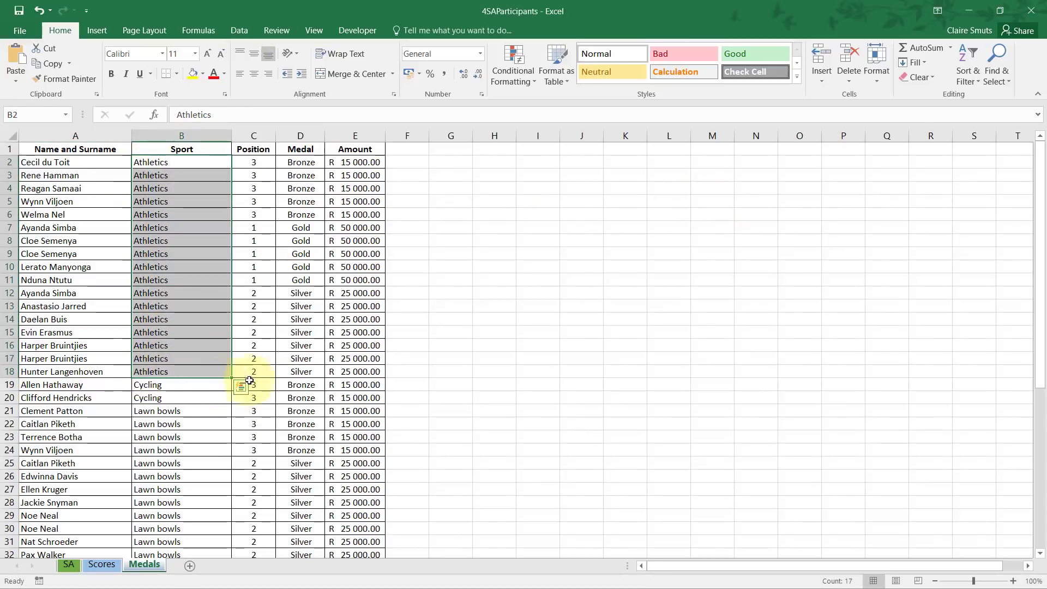
pyautogui.click(298, 384)
pyautogui.moveTo(301, 162); pyautogui.dragTo(308, 370)
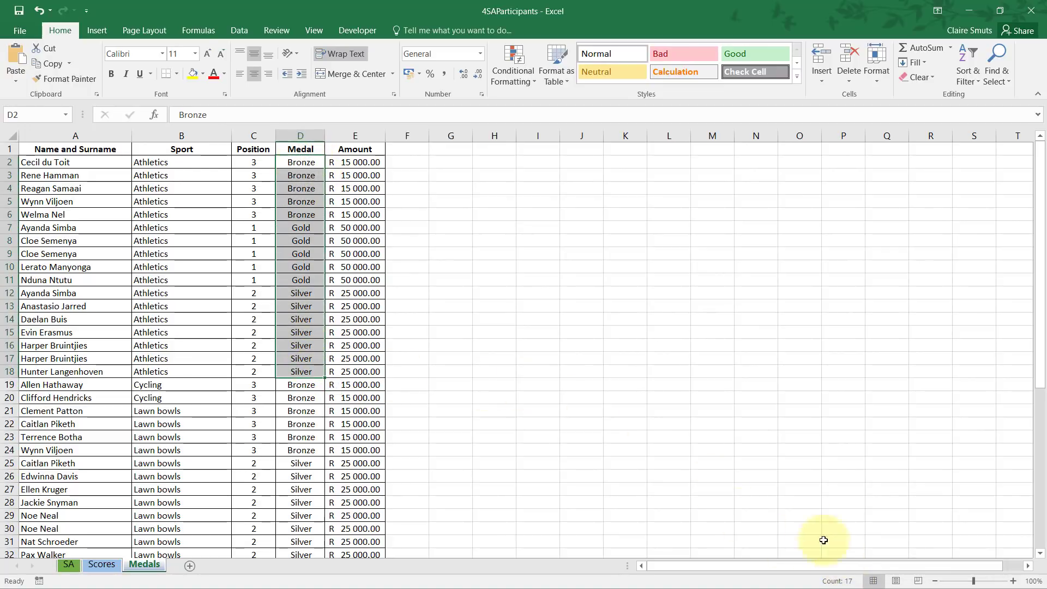
pyautogui.click(252, 227)
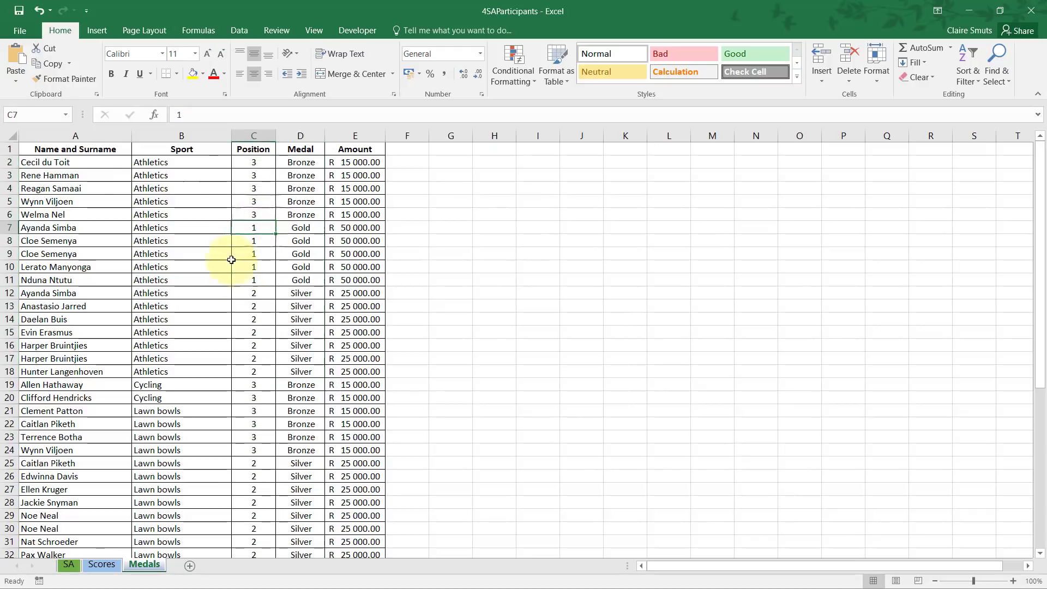
# Select the whole Medals table from heading cell A1 to its last cell and open the Subtotal settings for it
pyautogui.click(35, 149)
pyautogui.hotkey('ctrl', 'shift', 'End')
pyautogui.scroll(6, 28, 143)
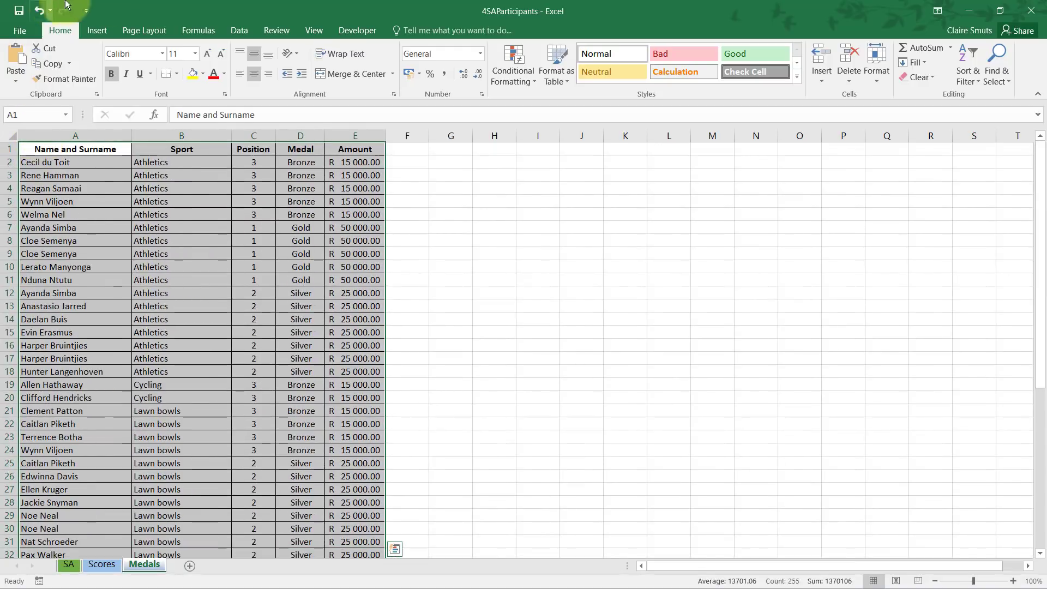
pyautogui.click(241, 32)
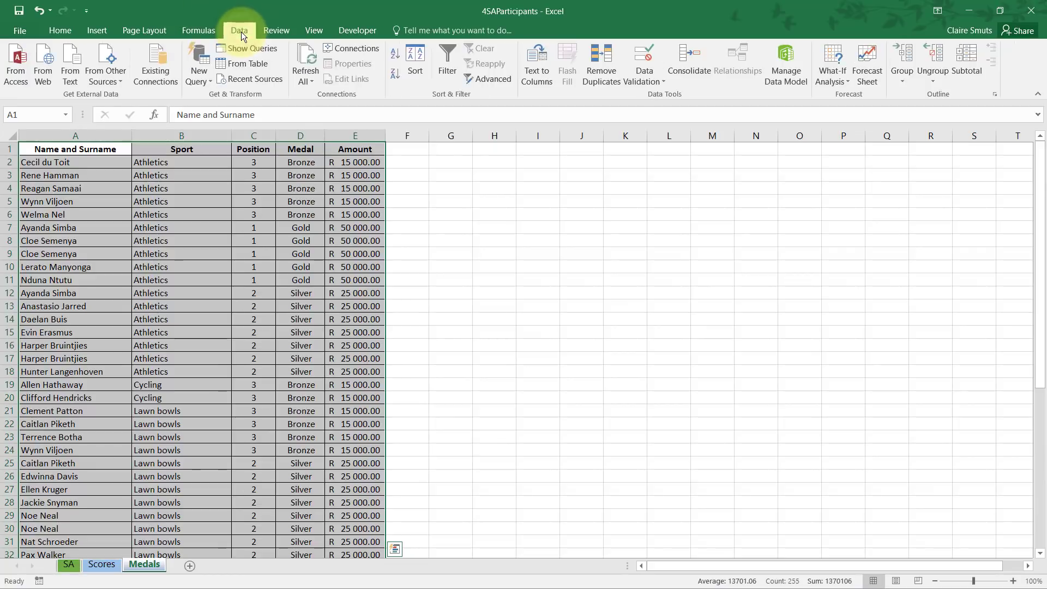
pyautogui.click(966, 64)
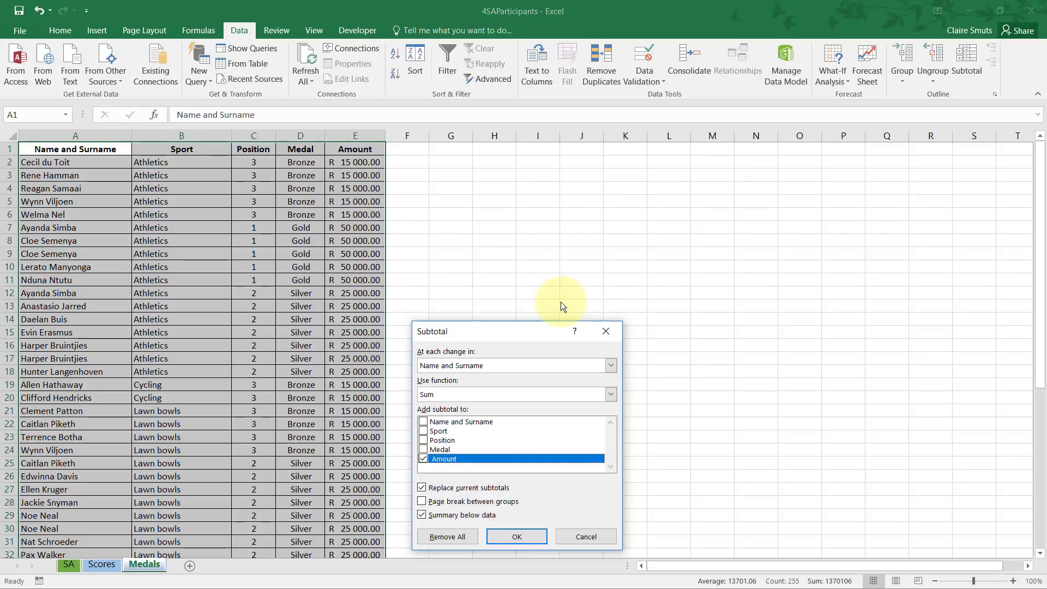
pyautogui.moveTo(529, 328); pyautogui.dragTo(546, 306)
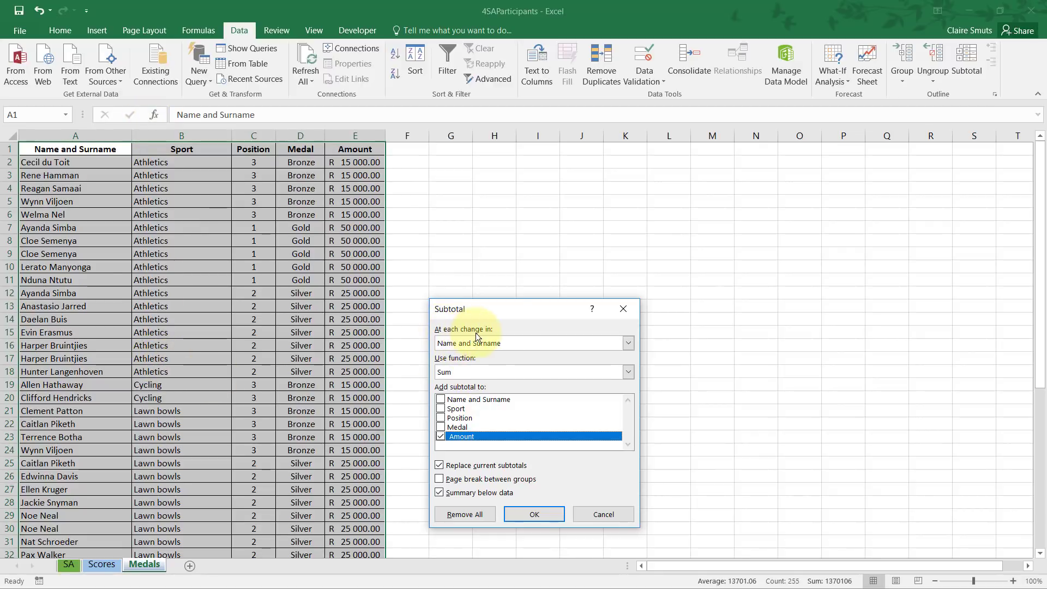
# Apply subtotals at each change in Sport, using the Count function on the Medal column only instead of Amount
pyautogui.click(498, 343)
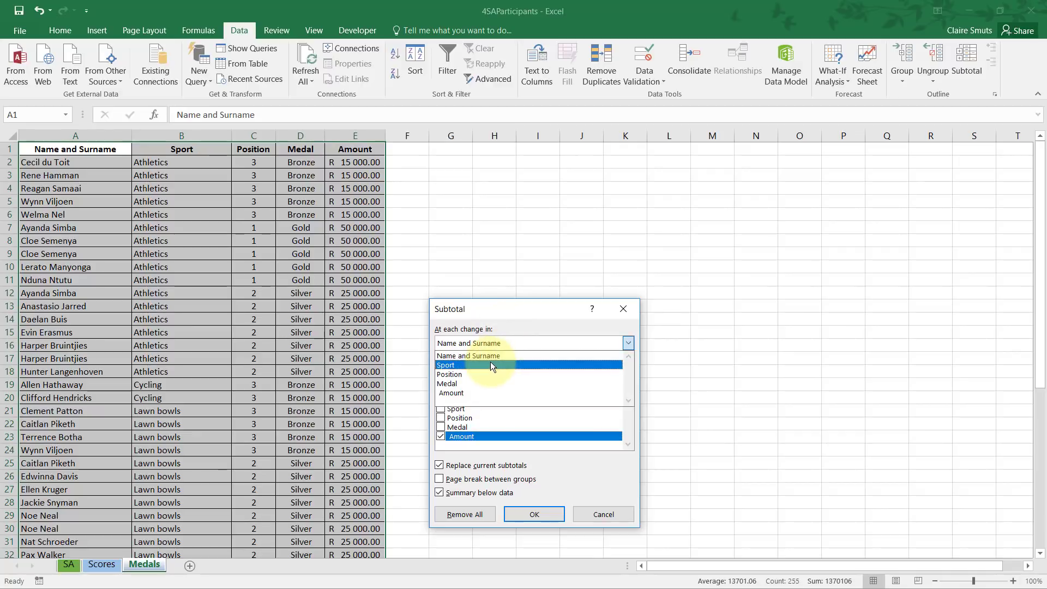
pyautogui.click(489, 365)
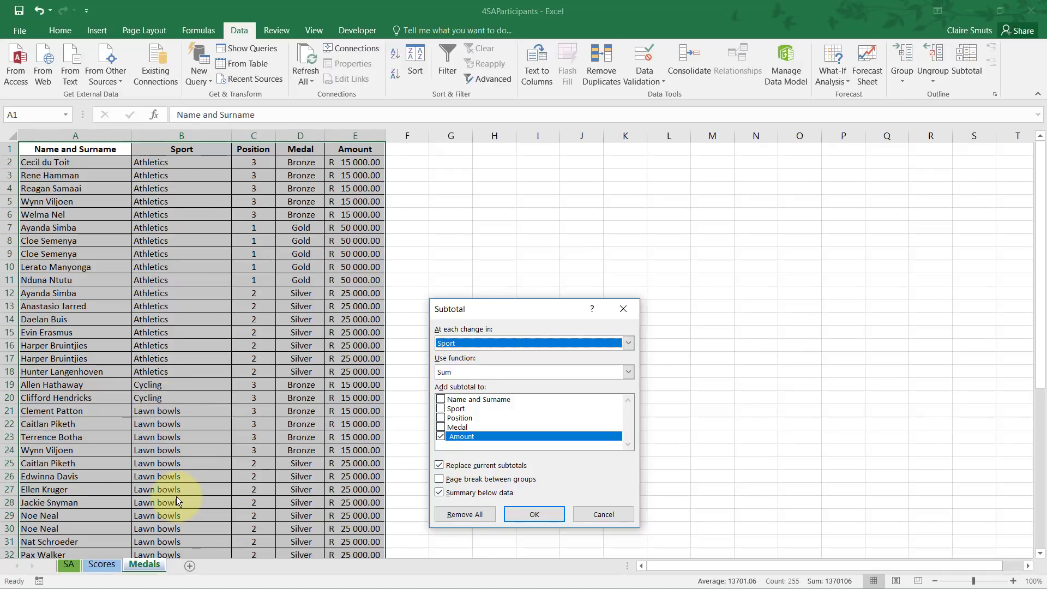
pyautogui.click(473, 367)
pyautogui.click(470, 391)
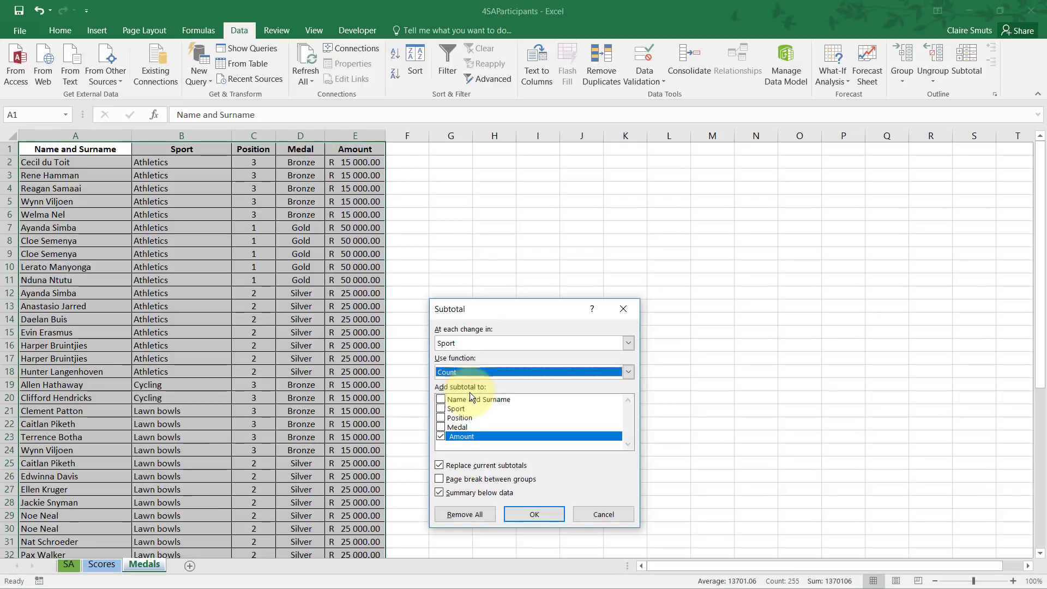
pyautogui.click(440, 437)
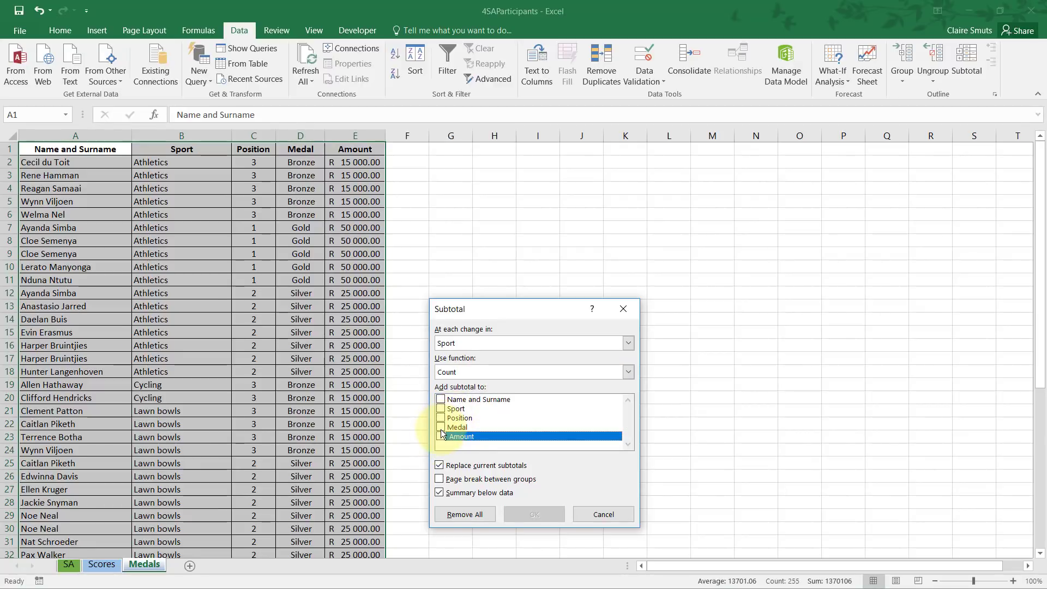
pyautogui.click(441, 427)
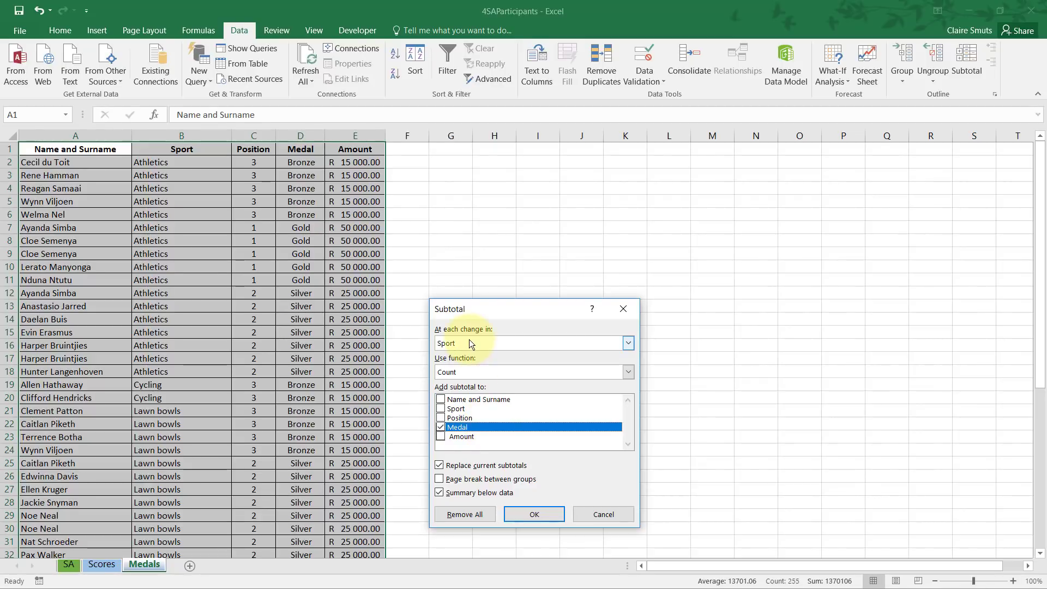
pyautogui.click(542, 515)
pyautogui.click(499, 425)
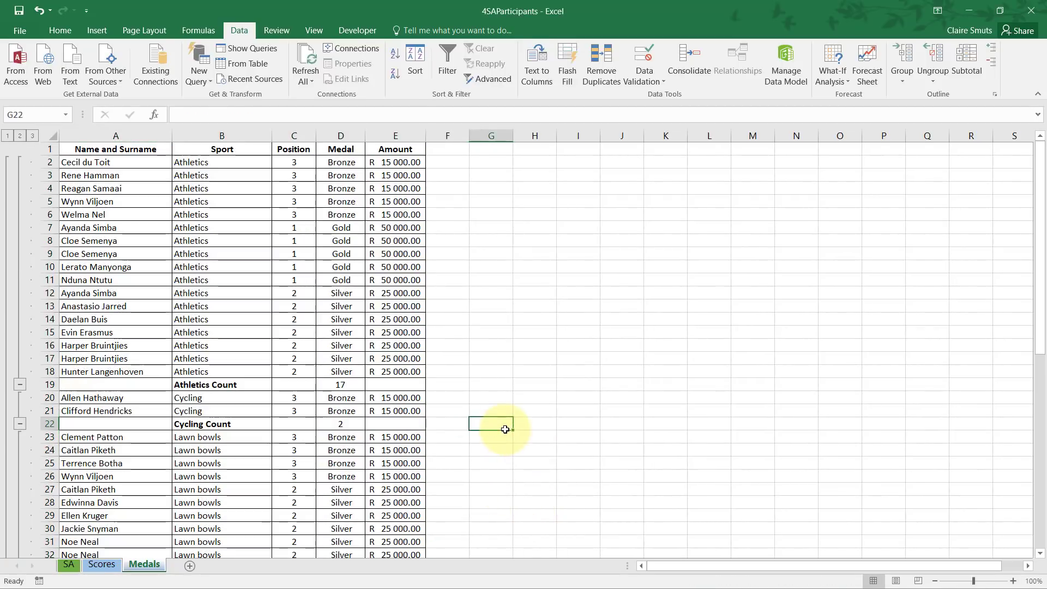